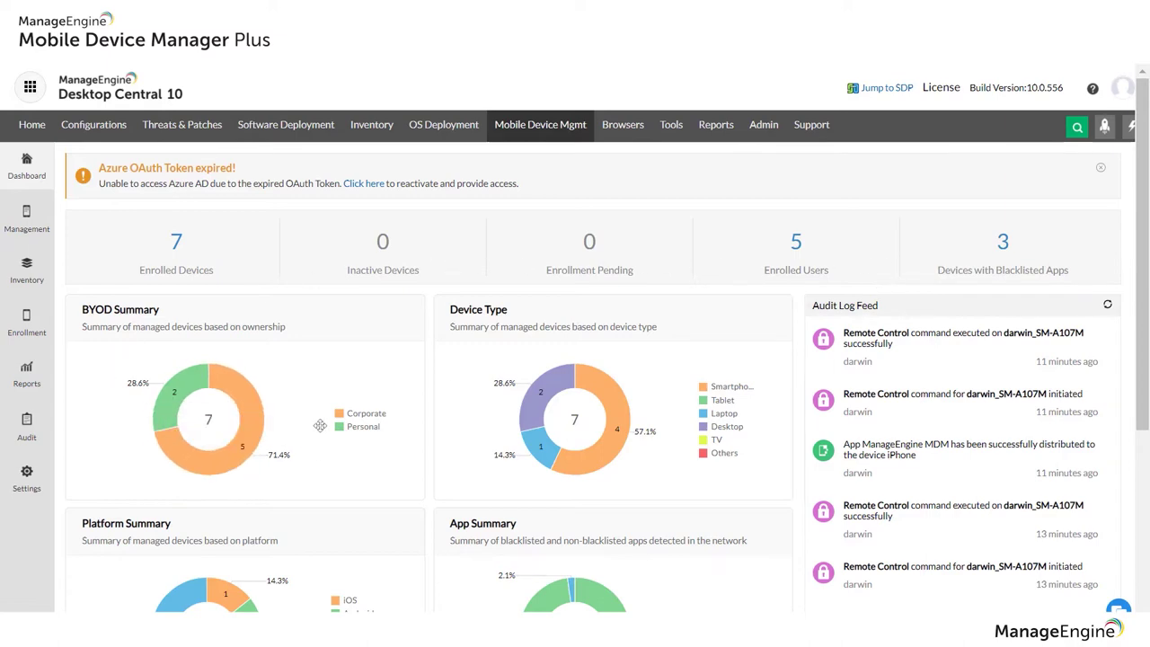
- Examine the dashboard's BYOD, device type, platform and app summaries along with the audit log feed
{"action": "scroll", "coordinate": [290, 387], "scroll_direction": "down", "scroll_amount": 2}
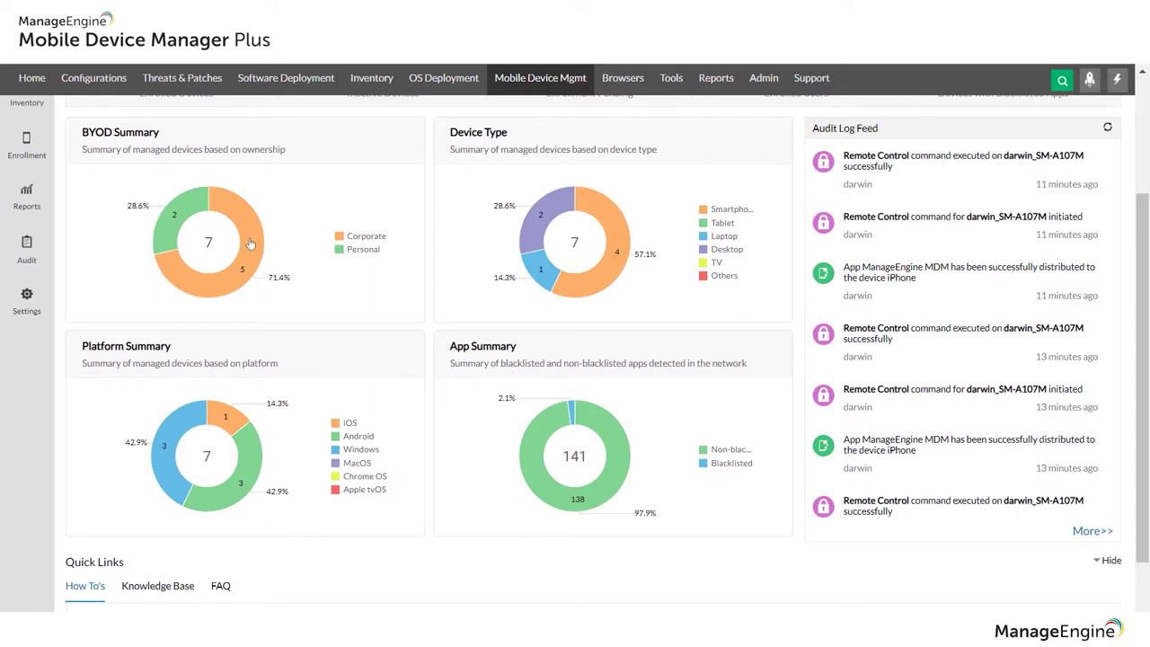
{"action": "mouse_move", "coordinate": [231, 209]}
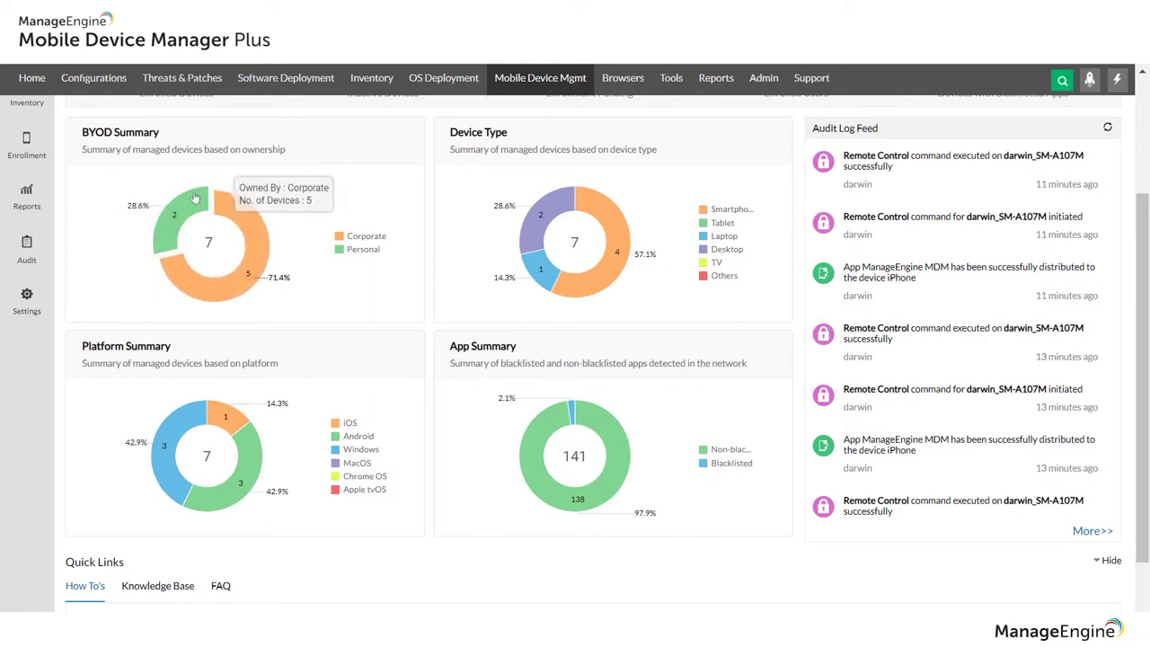
{"action": "mouse_move", "coordinate": [173, 206]}
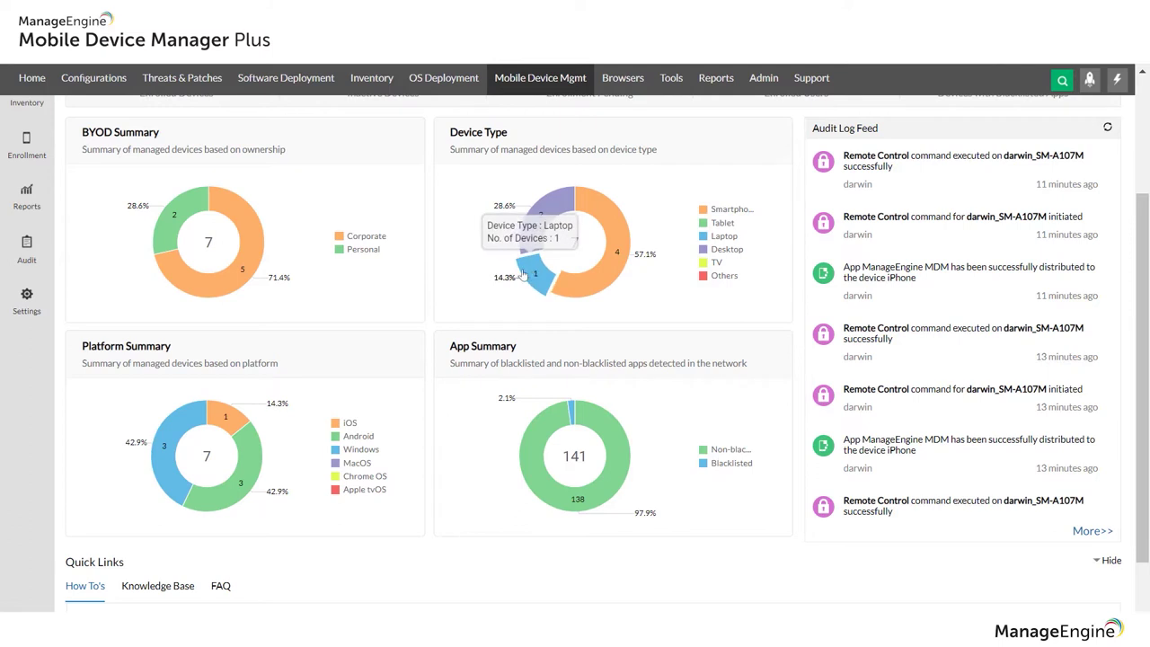
{"action": "scroll", "coordinate": [540, 269], "scroll_direction": "down", "scroll_amount": 1}
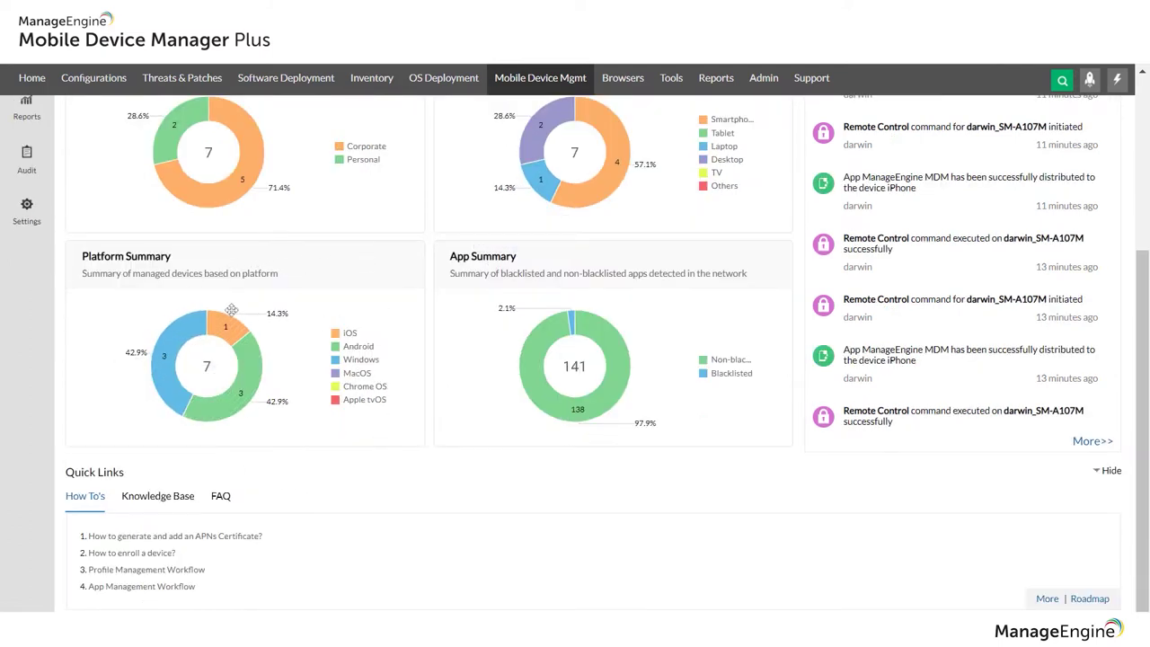
{"action": "mouse_move", "coordinate": [166, 384]}
{"action": "mouse_move", "coordinate": [573, 331]}
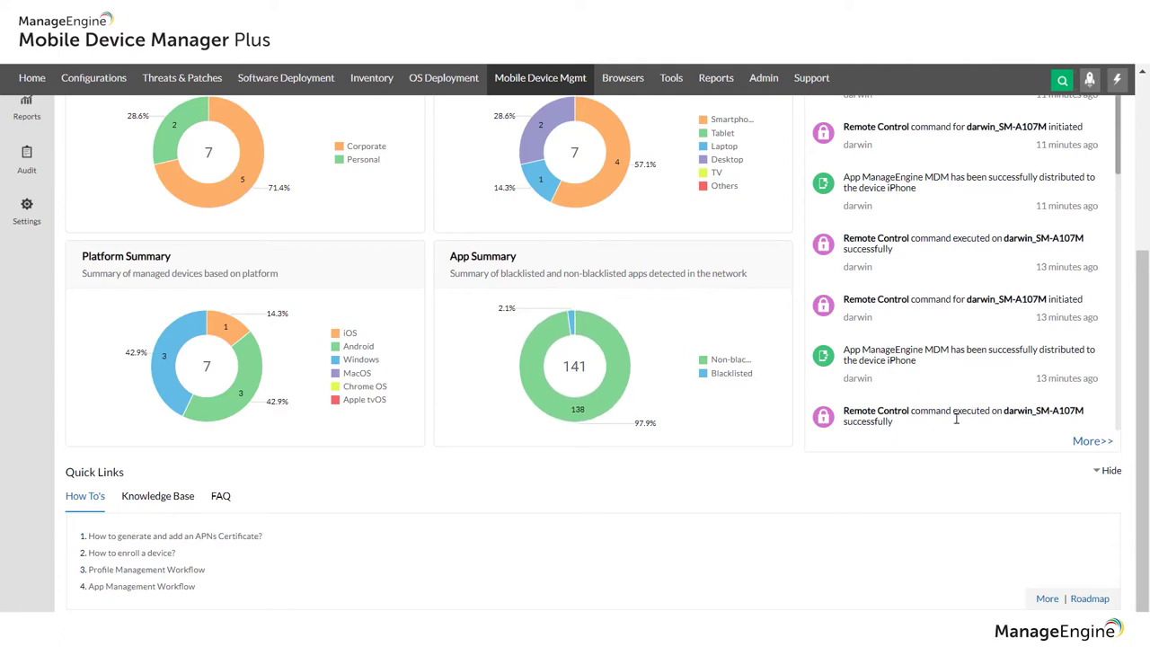
{"action": "scroll", "coordinate": [957, 419], "scroll_direction": "up", "scroll_amount": 1}
{"action": "scroll", "coordinate": [1035, 321], "scroll_direction": "up", "scroll_amount": 1}
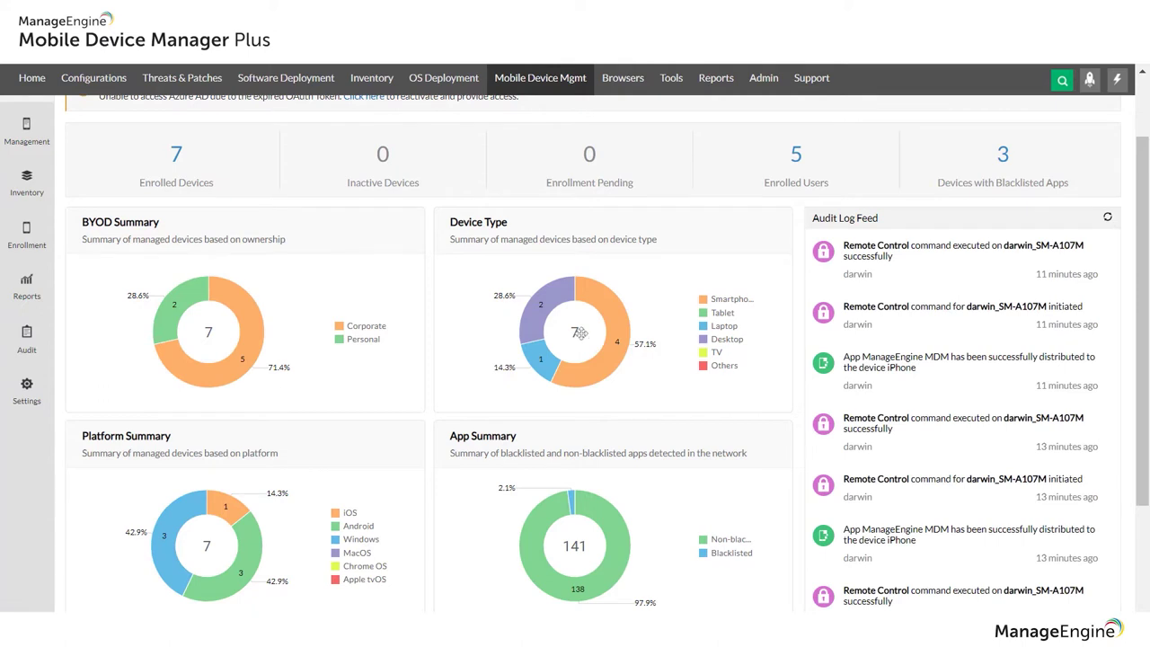
{"action": "scroll", "coordinate": [580, 333], "scroll_direction": "up", "scroll_amount": 1}
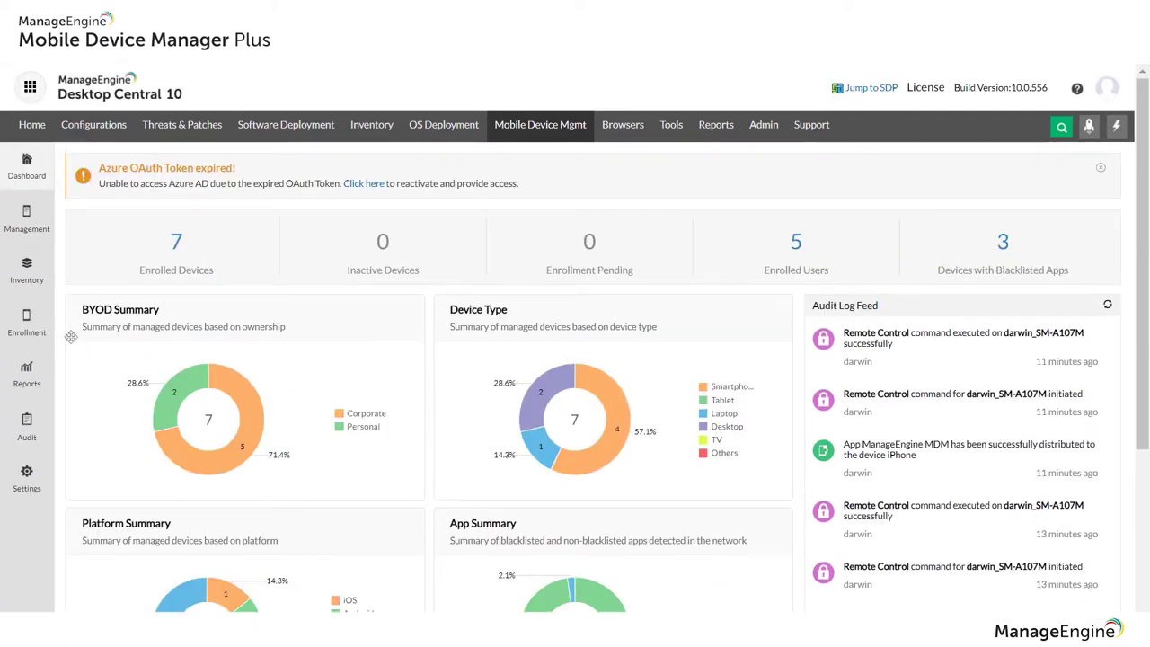
- Open the device enrollment section and review the managed devices and the enrollment methods for Apple, Android, Chrome OS and Windows 10
{"action": "left_click", "coordinate": [26, 324]}
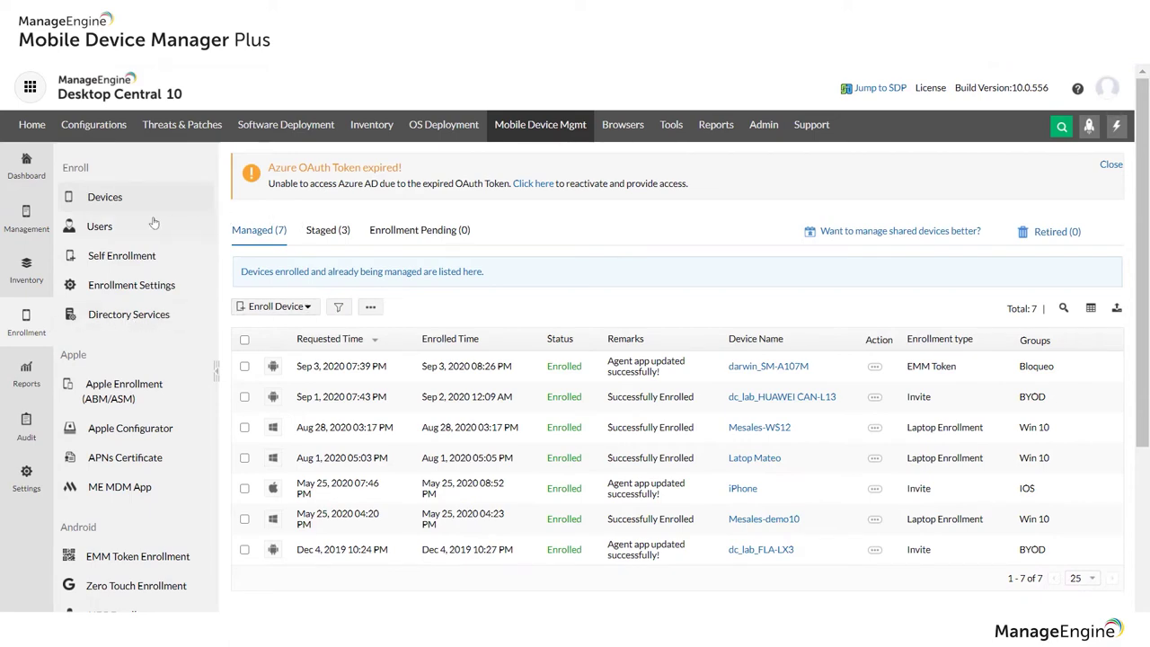
{"action": "scroll", "coordinate": [141, 225], "scroll_direction": "down", "scroll_amount": 3}
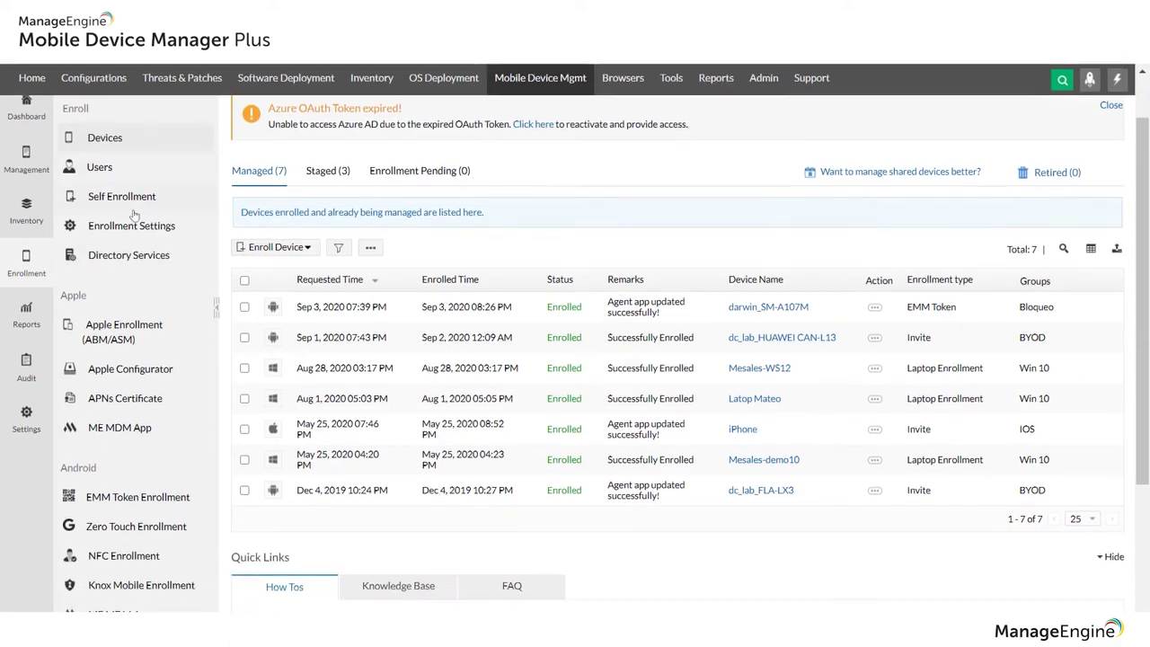
{"action": "scroll", "coordinate": [141, 230], "scroll_direction": "up", "scroll_amount": 3}
{"action": "scroll", "coordinate": [141, 232], "scroll_direction": "down", "scroll_amount": 2}
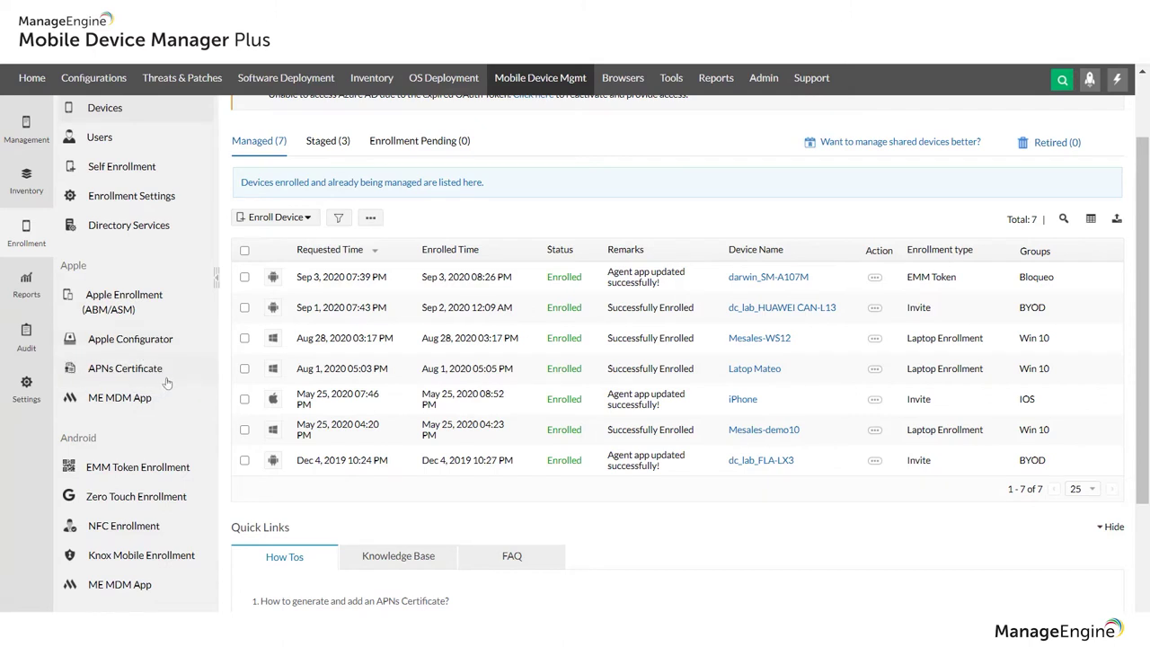
{"action": "scroll", "coordinate": [169, 380], "scroll_direction": "down", "scroll_amount": 2}
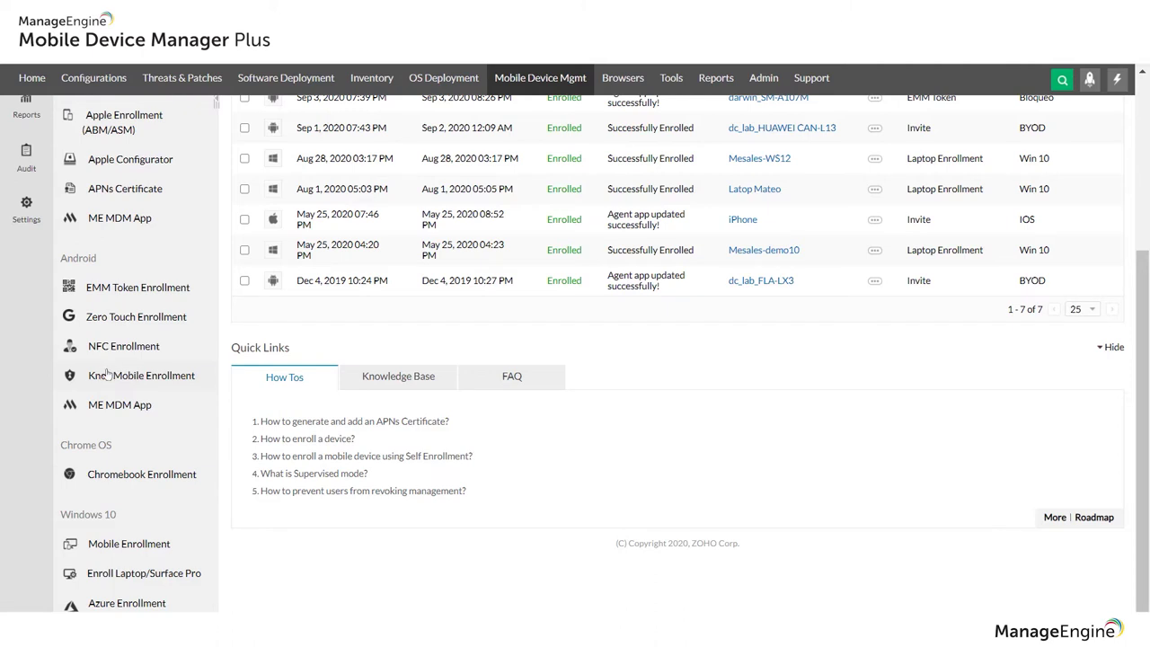
{"action": "scroll", "coordinate": [92, 371], "scroll_direction": "down", "scroll_amount": 1}
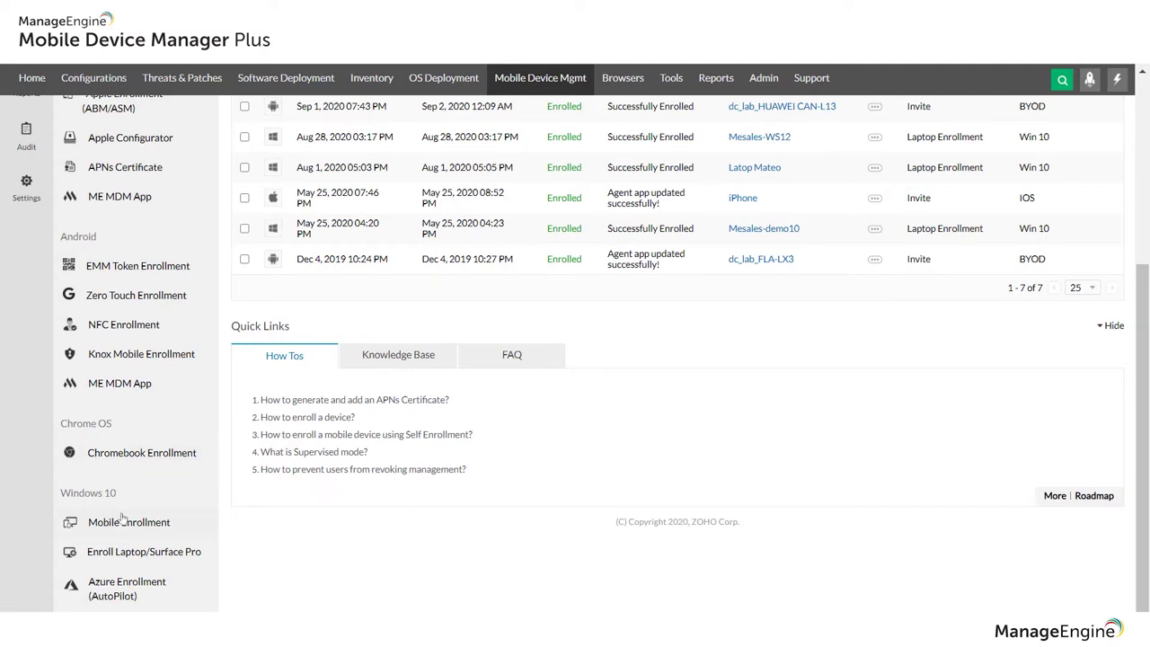
{"action": "scroll", "coordinate": [404, 342], "scroll_direction": "up", "scroll_amount": 2}
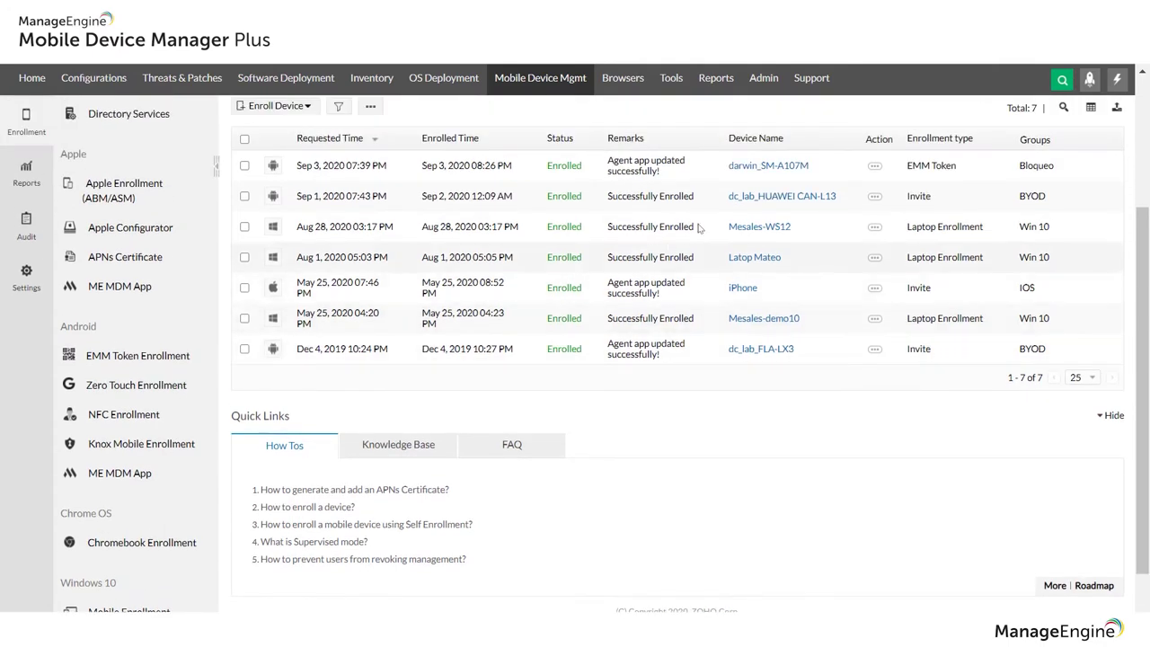
{"action": "scroll", "coordinate": [584, 221], "scroll_direction": "up", "scroll_amount": 2}
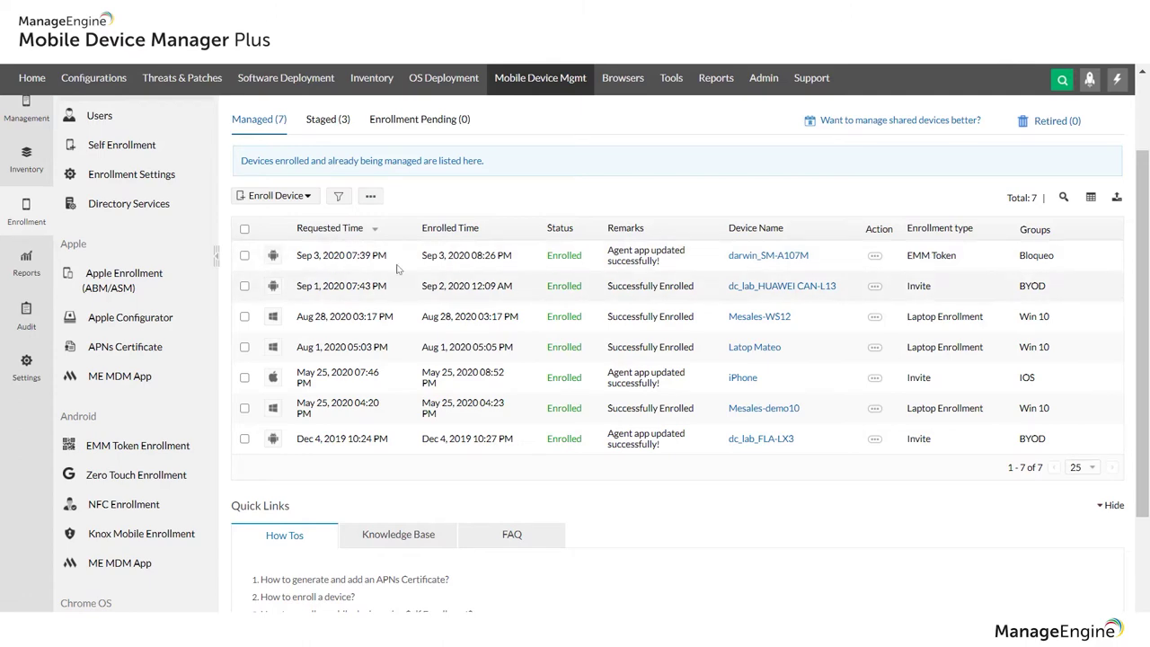
{"action": "scroll", "coordinate": [159, 267], "scroll_direction": "up", "scroll_amount": 3}
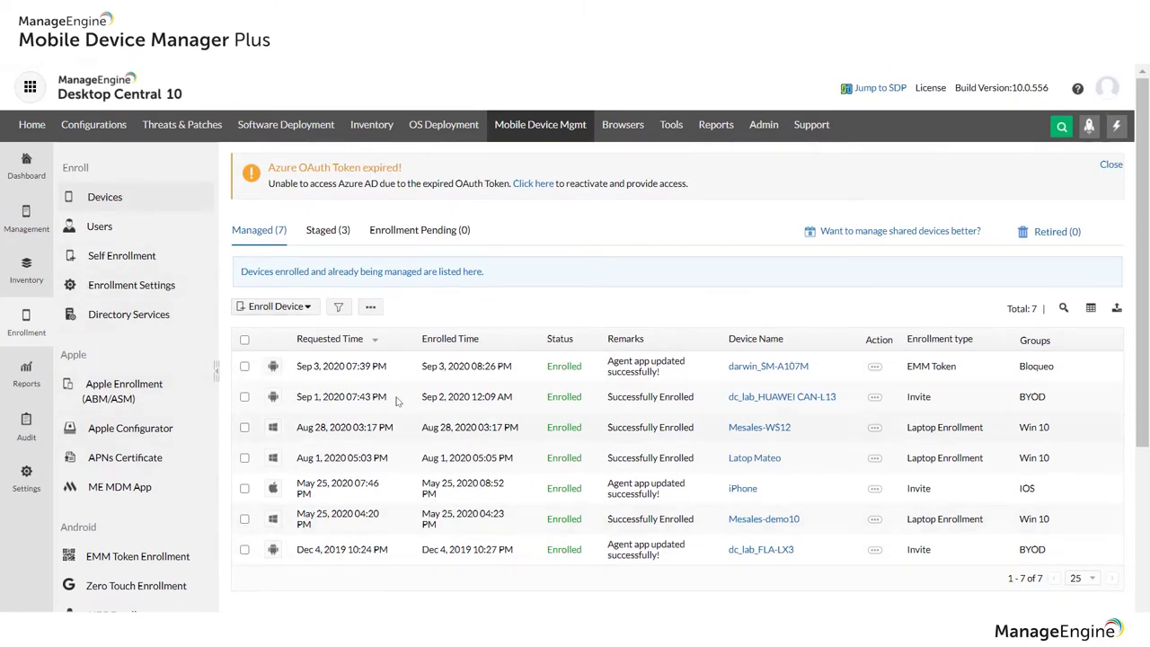
- Create an Android device profile named "testing p" and continue to its configuration
{"action": "left_click", "coordinate": [26, 219]}
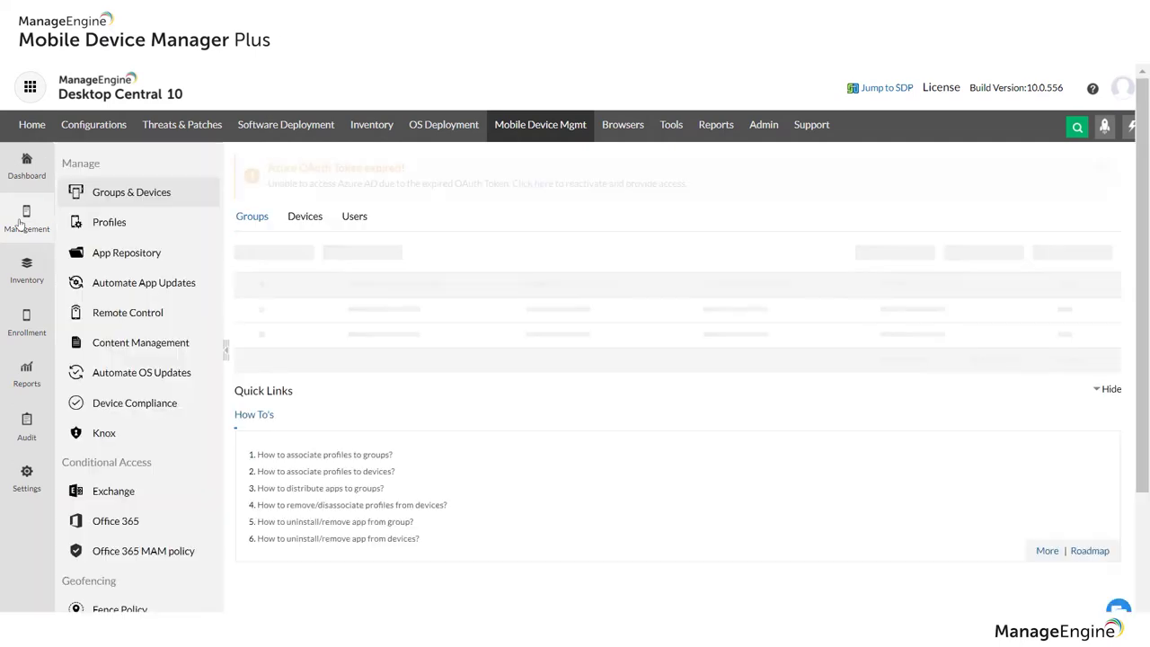
{"action": "left_click", "coordinate": [136, 225]}
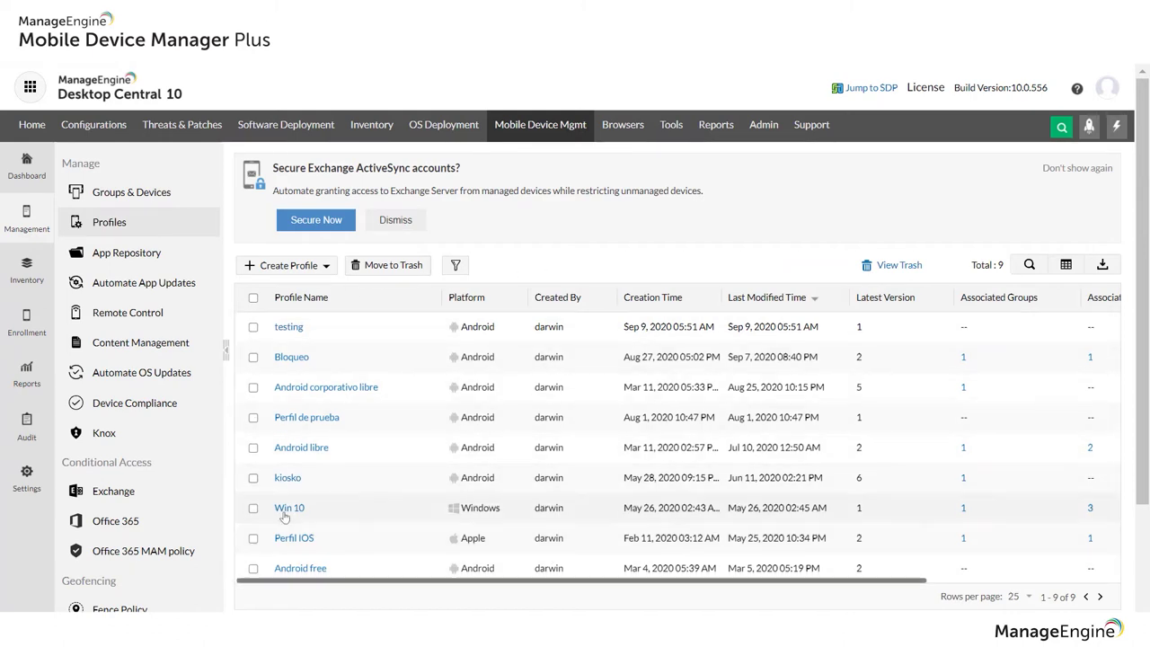
{"action": "left_click", "coordinate": [290, 267]}
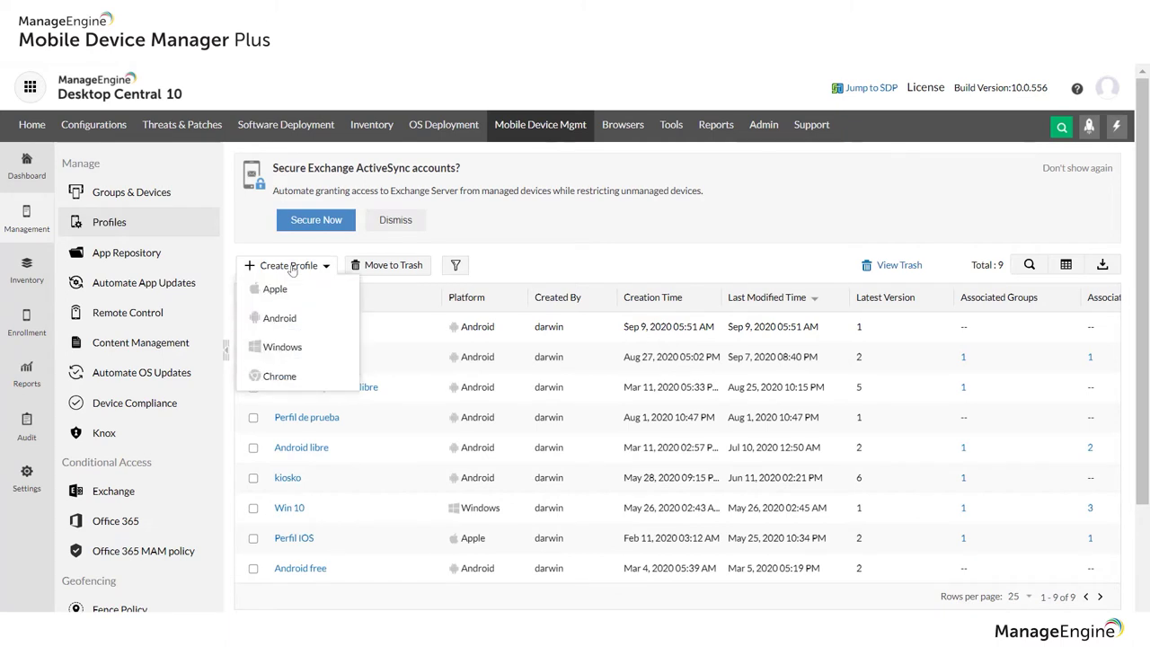
{"action": "left_click", "coordinate": [281, 319]}
{"action": "key", "text": "ctrl+a"}
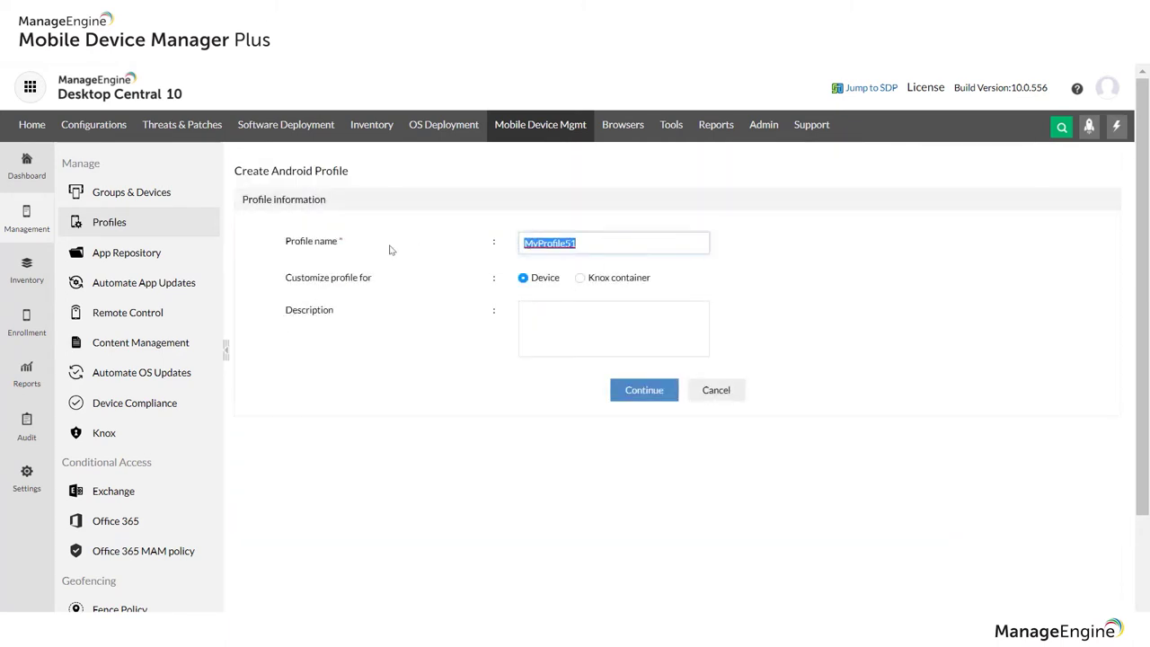
{"action": "type", "text": "testing p"}
{"action": "left_click", "coordinate": [645, 396]}
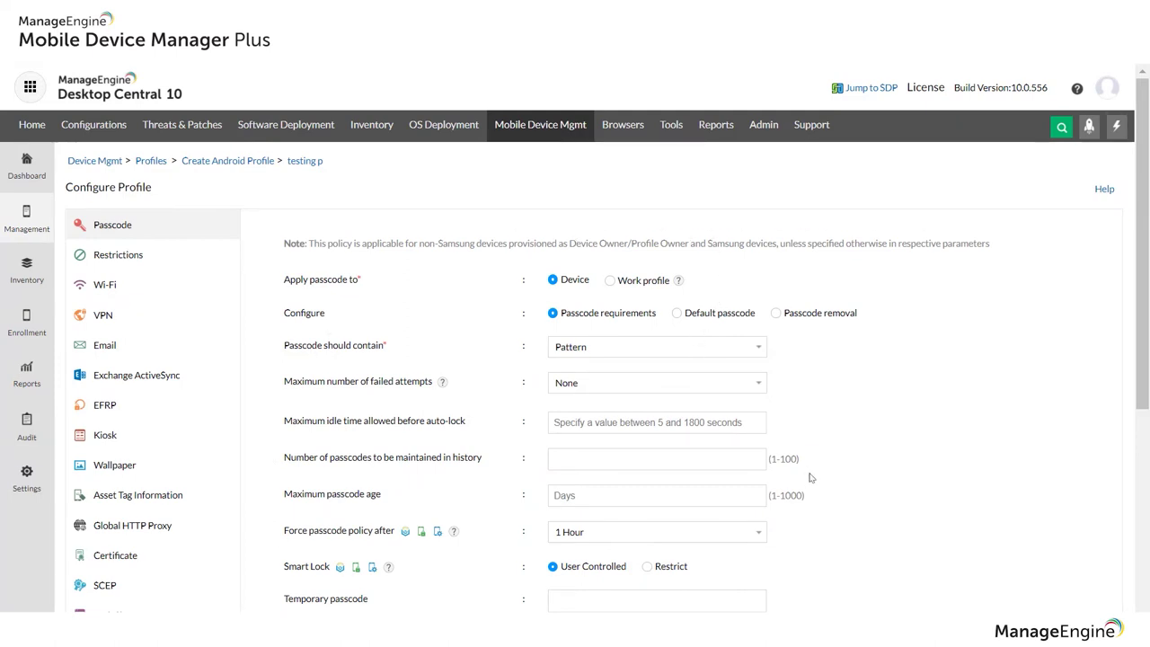
- Review the profile's passcode policy and its device functionality and security restrictions, including the Google Play Protect choices
{"action": "scroll", "coordinate": [395, 338], "scroll_direction": "down", "scroll_amount": 1}
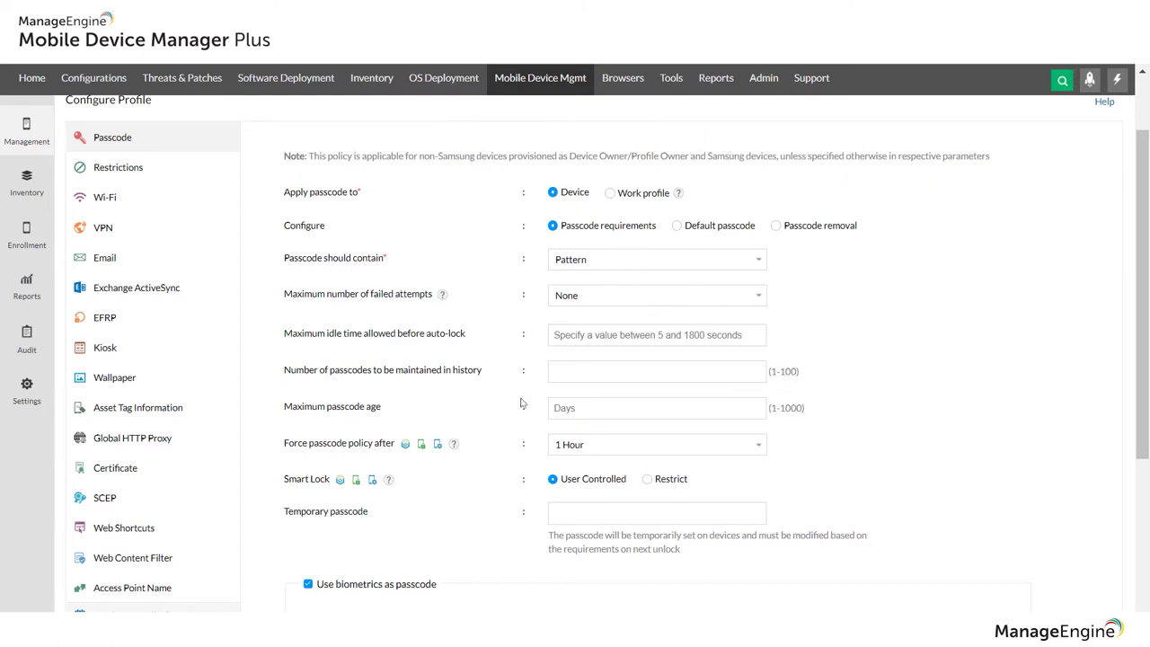
{"action": "left_click", "coordinate": [120, 174]}
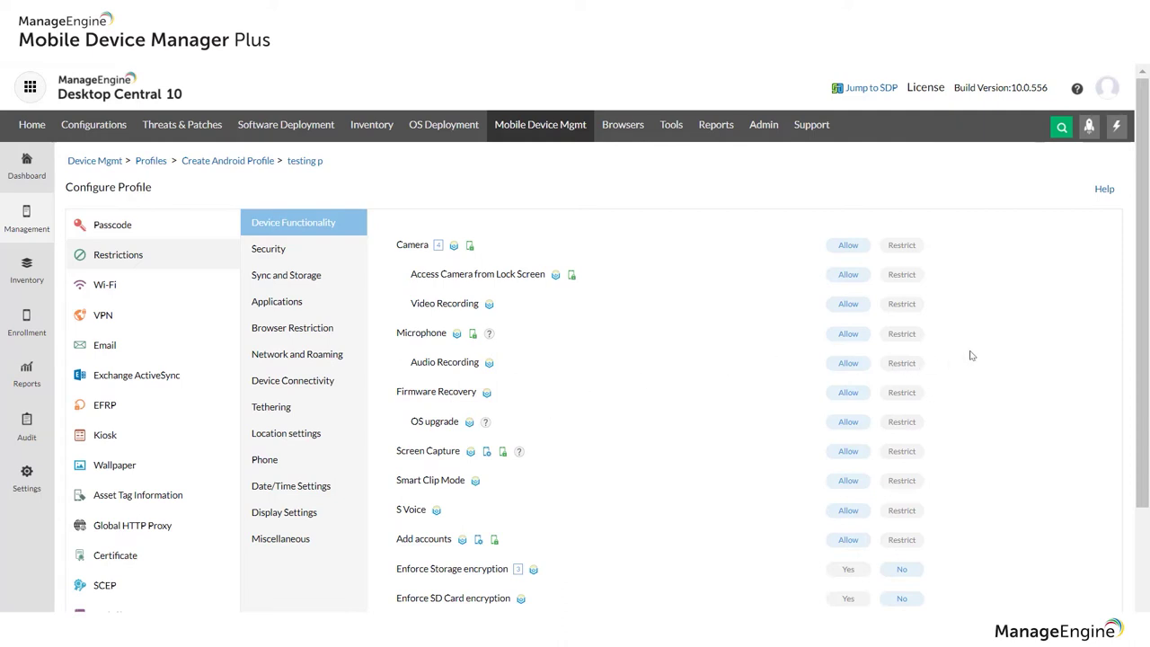
{"action": "left_click", "coordinate": [308, 251]}
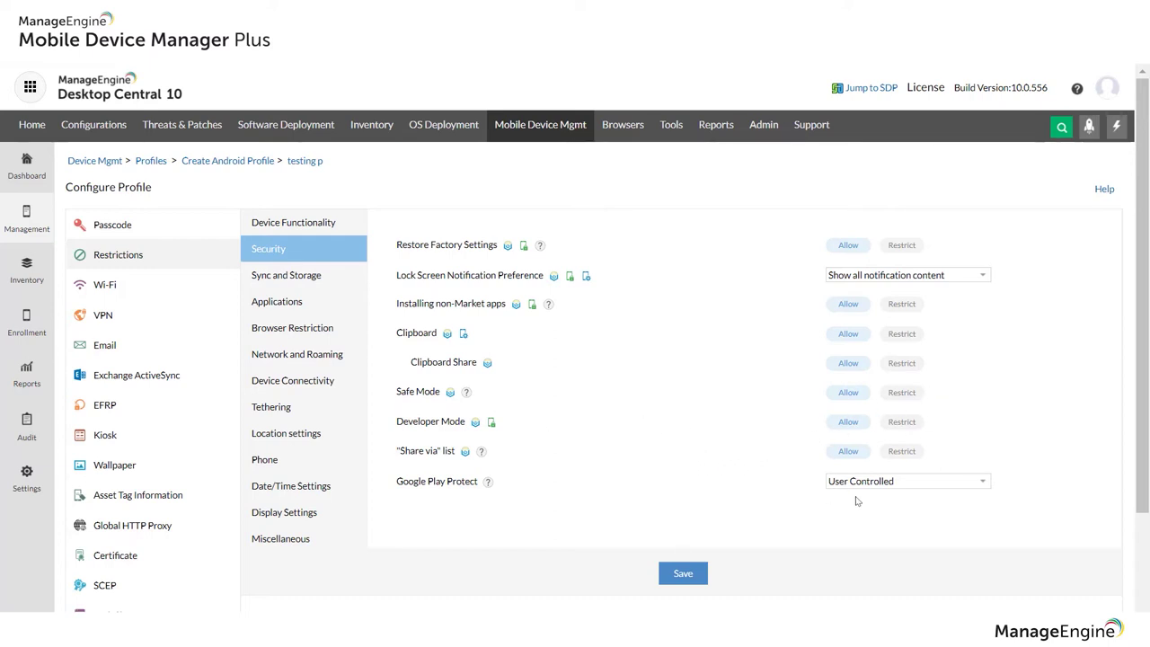
{"action": "left_click", "coordinate": [914, 486]}
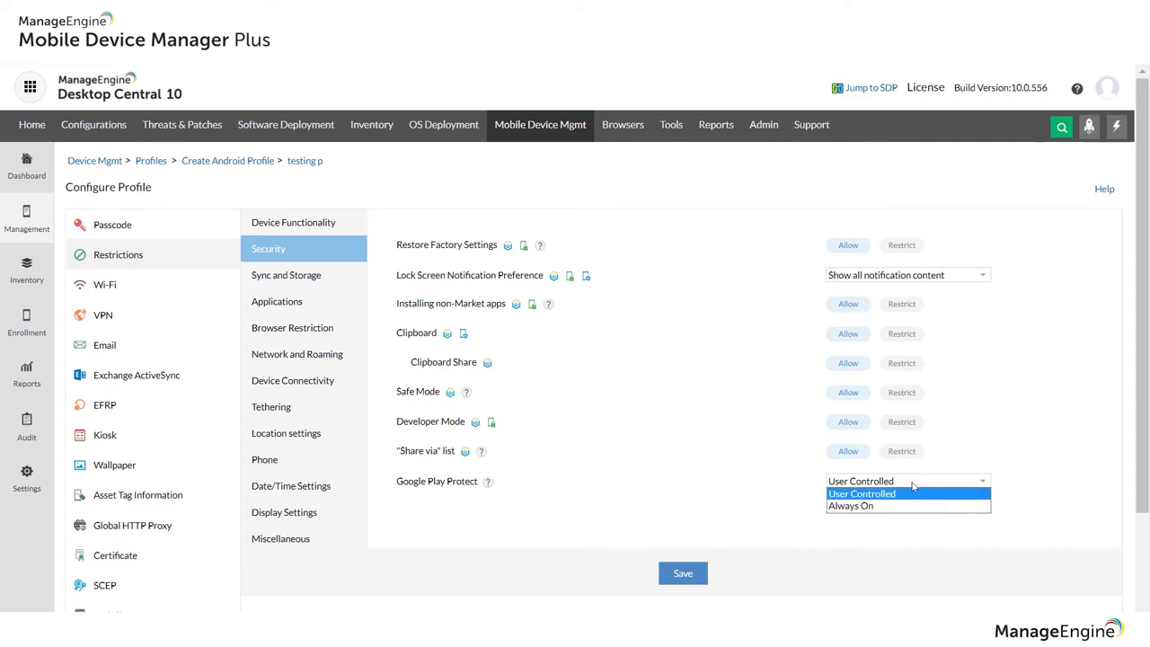
{"action": "left_click", "coordinate": [913, 491]}
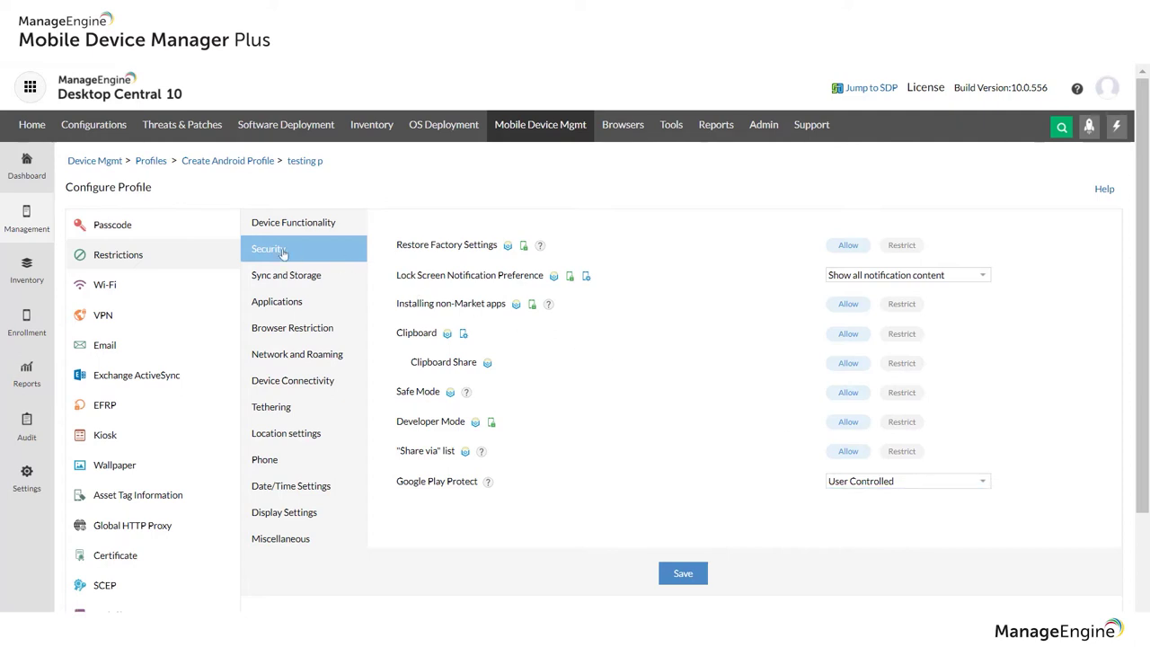
- Review the profile's restrictions for sync and storage, applications, network and roaming, and device connectivity
{"action": "left_click", "coordinate": [276, 280]}
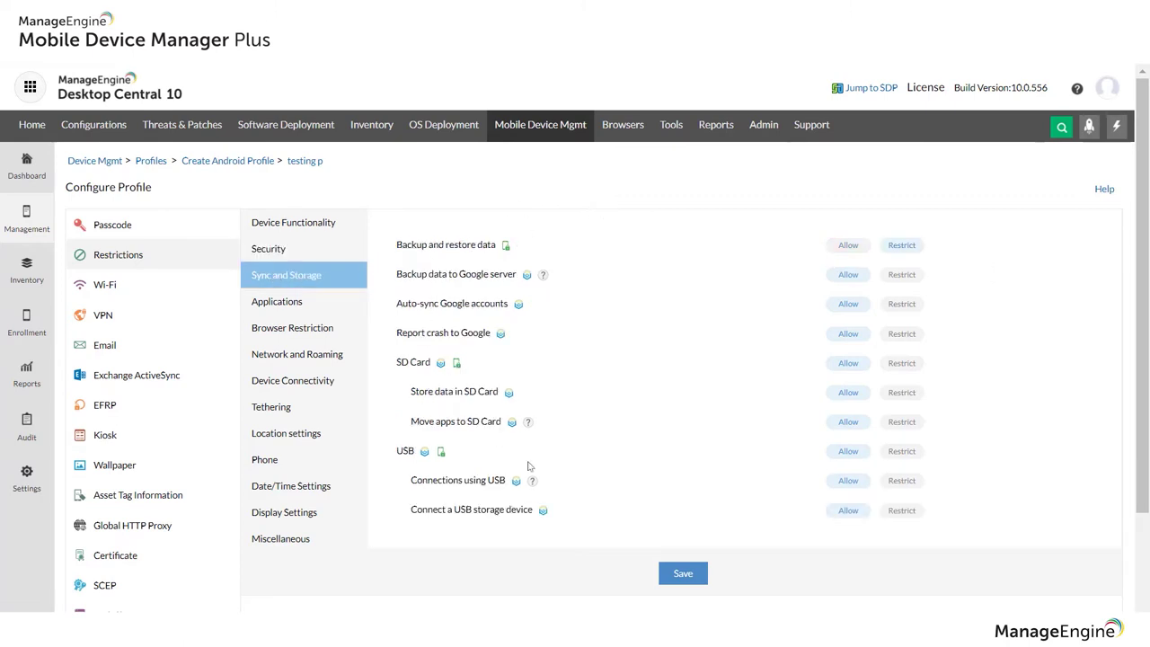
{"action": "left_click", "coordinate": [265, 307]}
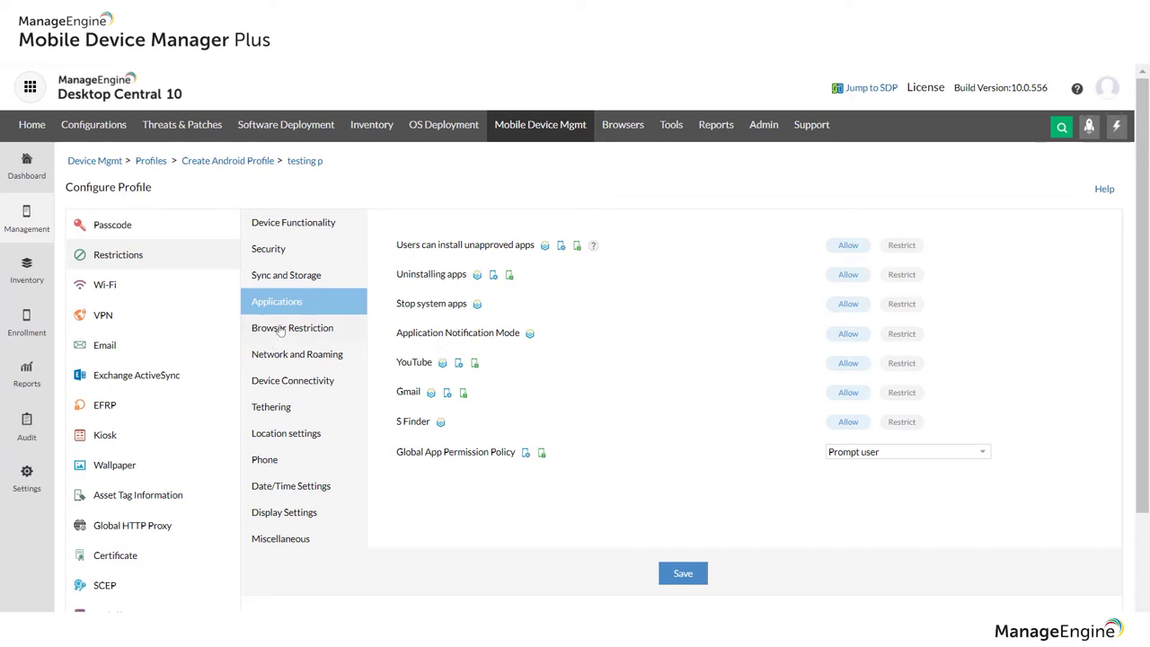
{"action": "left_click", "coordinate": [295, 356]}
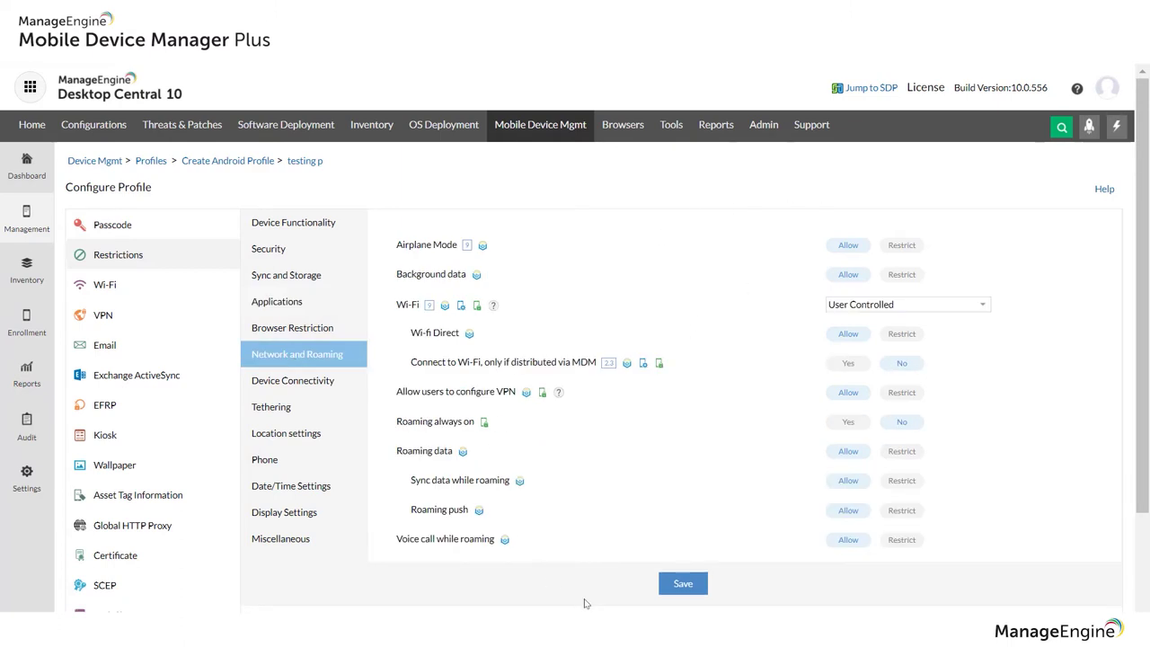
{"action": "left_click", "coordinate": [302, 385]}
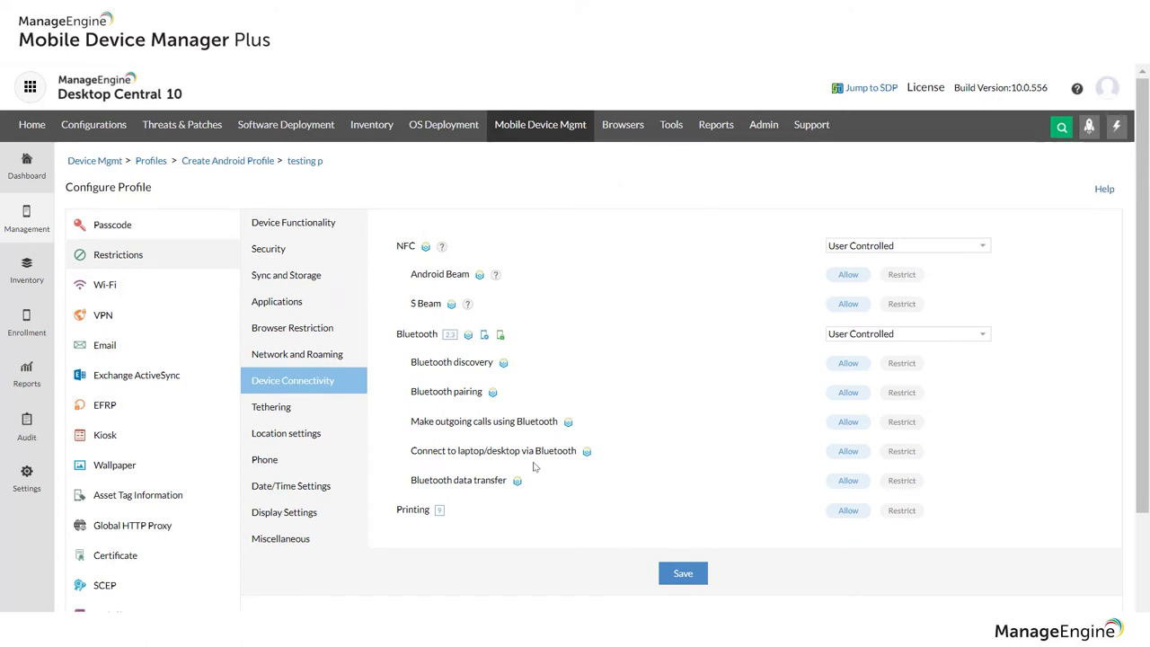
- Review the profile's location restrictions, including the Location services choices, and its phone restrictions for SMS, MMS and calls
{"action": "left_click", "coordinate": [297, 440]}
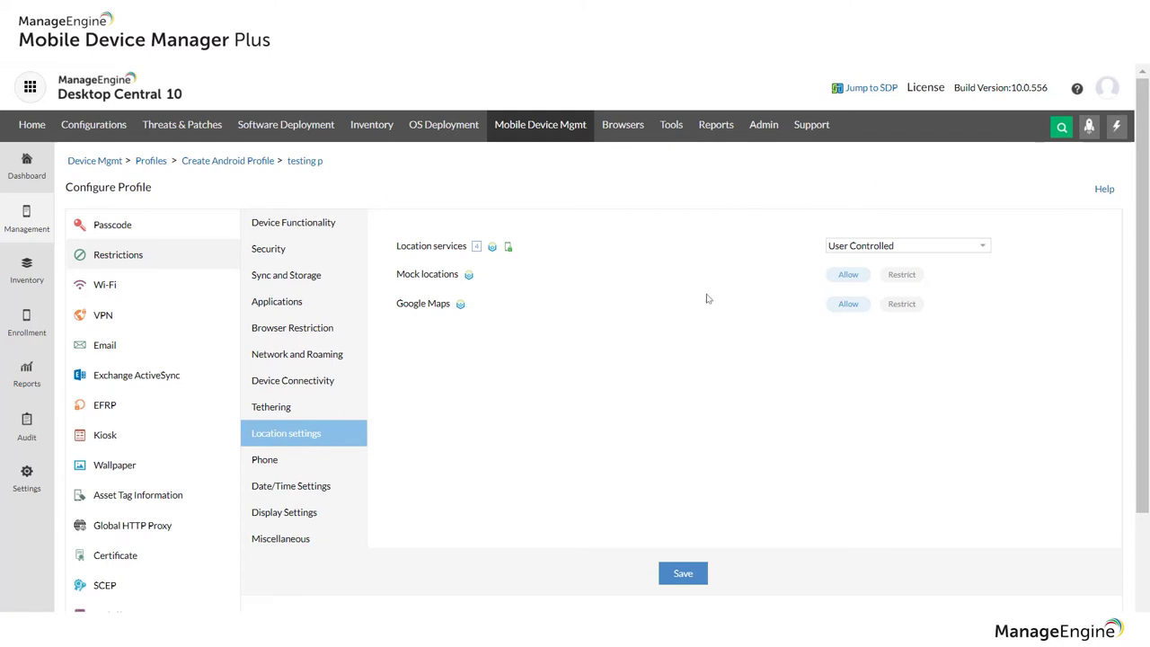
{"action": "left_click", "coordinate": [970, 249]}
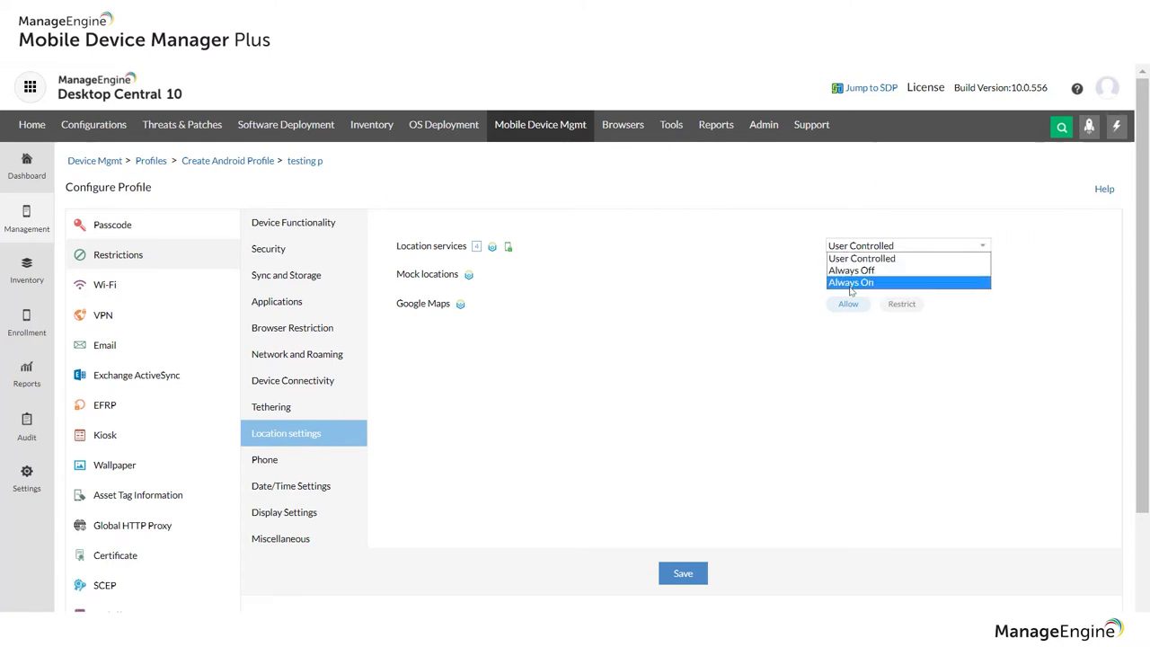
{"action": "left_click", "coordinate": [654, 264]}
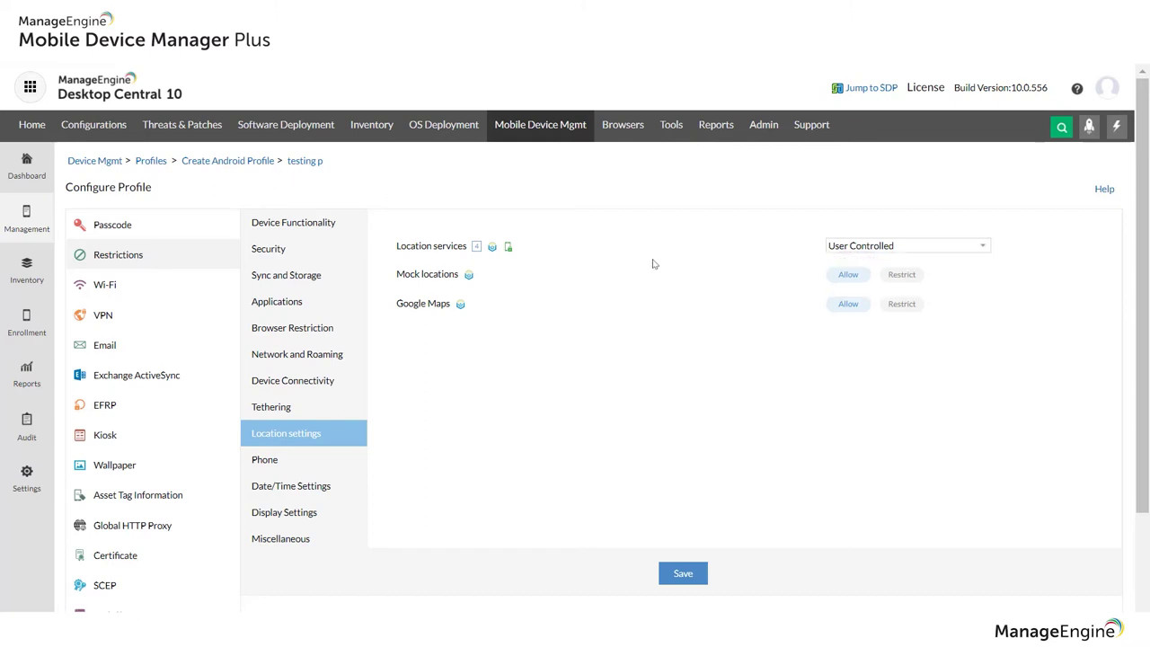
{"action": "left_click", "coordinate": [285, 469]}
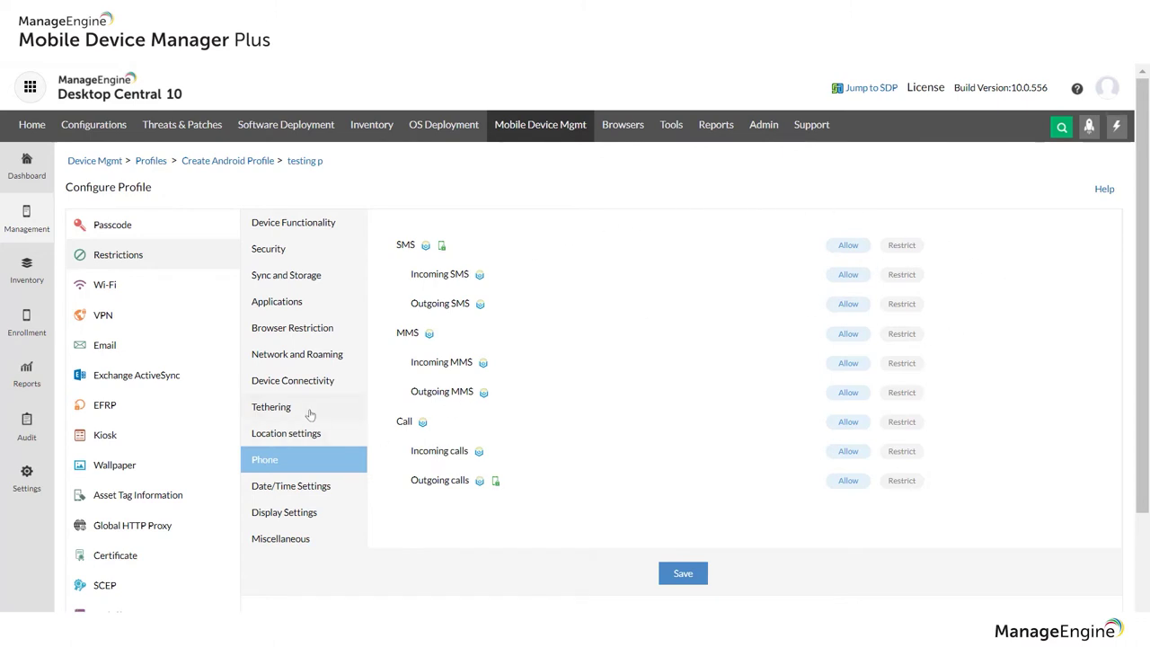
- Open the general settings of the profile's Kiosk policy
{"action": "scroll", "coordinate": [310, 413], "scroll_direction": "down", "scroll_amount": 1}
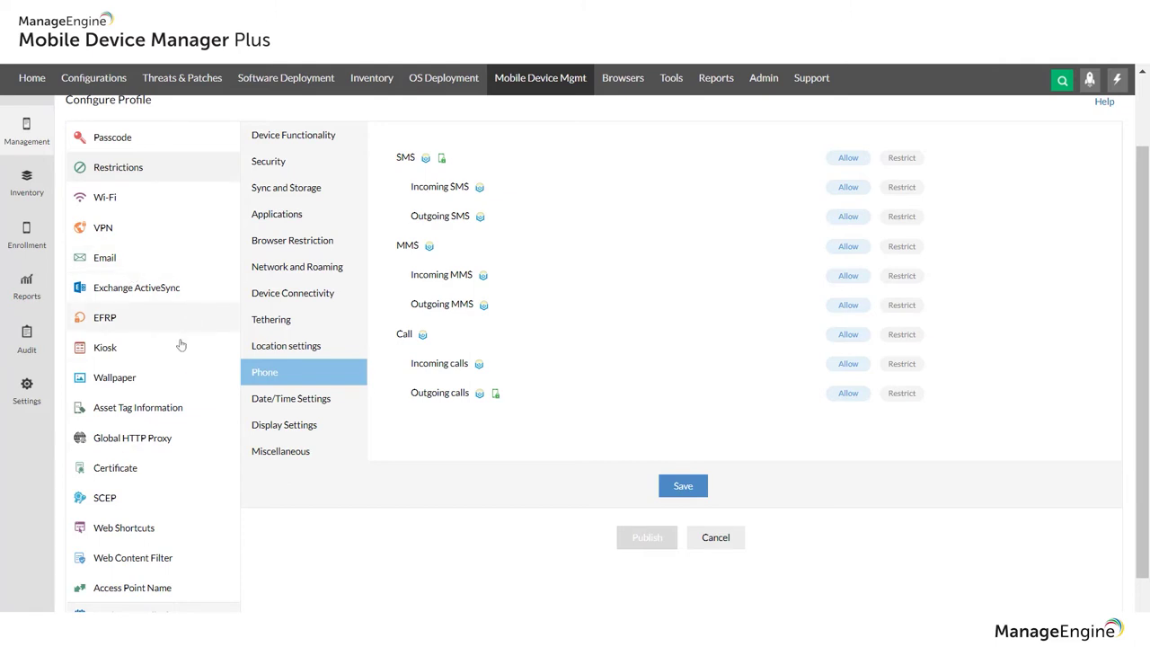
{"action": "left_click", "coordinate": [147, 350]}
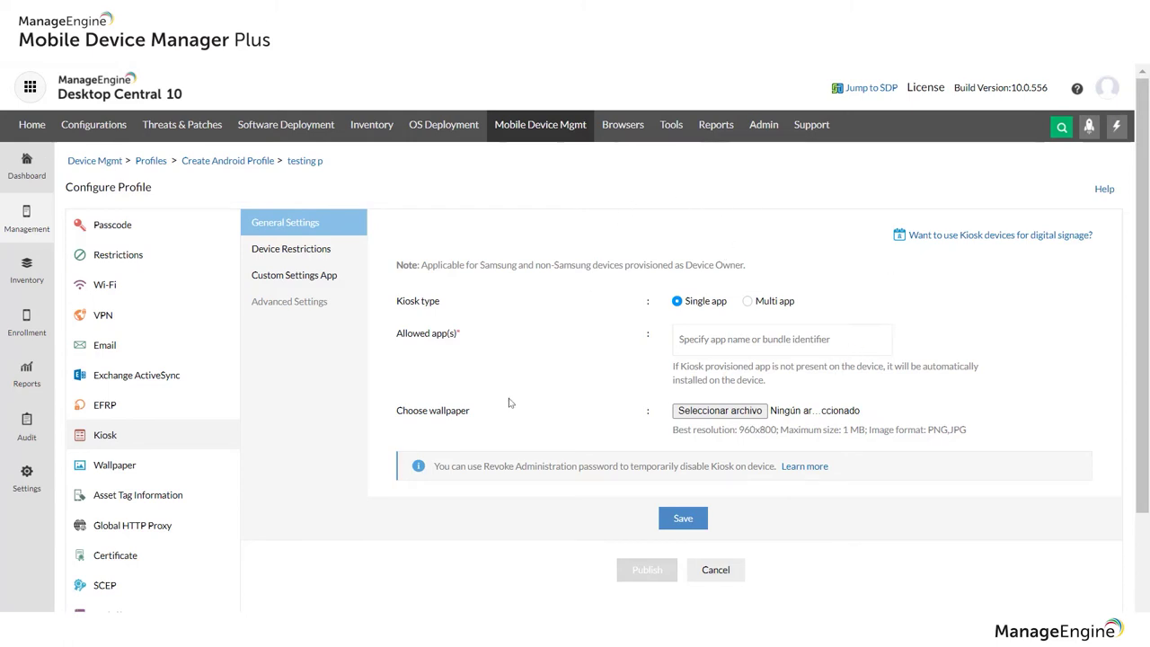
- Look over the remaining profile policies and review the Web Content Filter's malicious content restriction and URL whitelist options
{"action": "scroll", "coordinate": [413, 381], "scroll_direction": "down", "scroll_amount": 1}
{"action": "scroll", "coordinate": [261, 397], "scroll_direction": "down", "scroll_amount": 1}
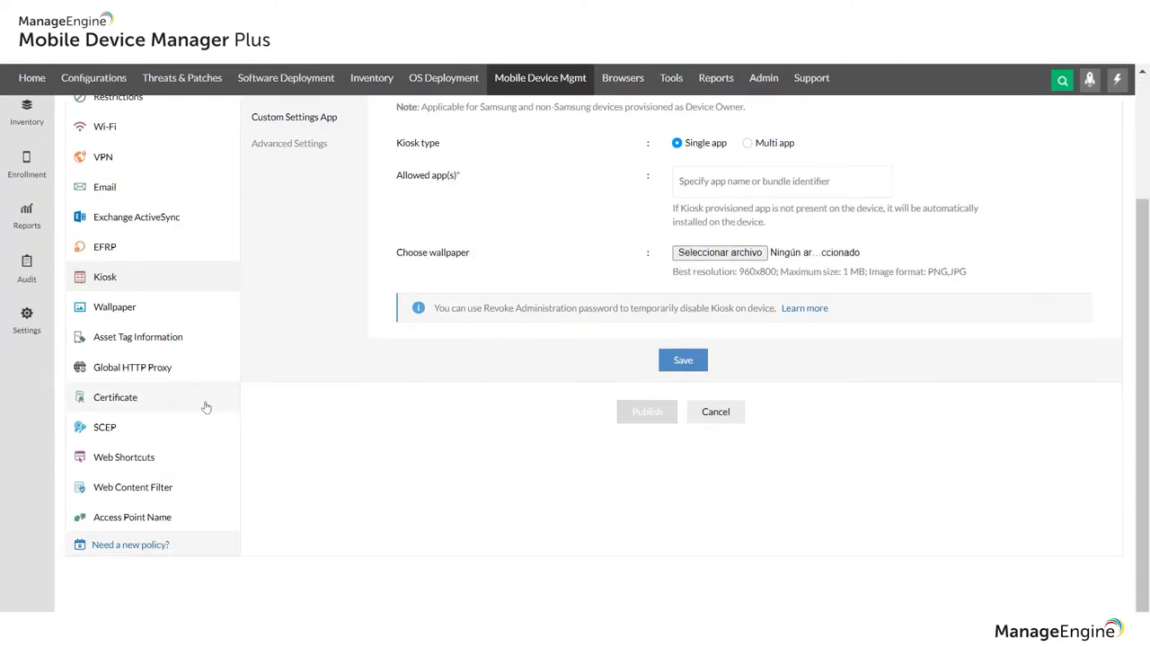
{"action": "scroll", "coordinate": [154, 491], "scroll_direction": "up", "scroll_amount": 2}
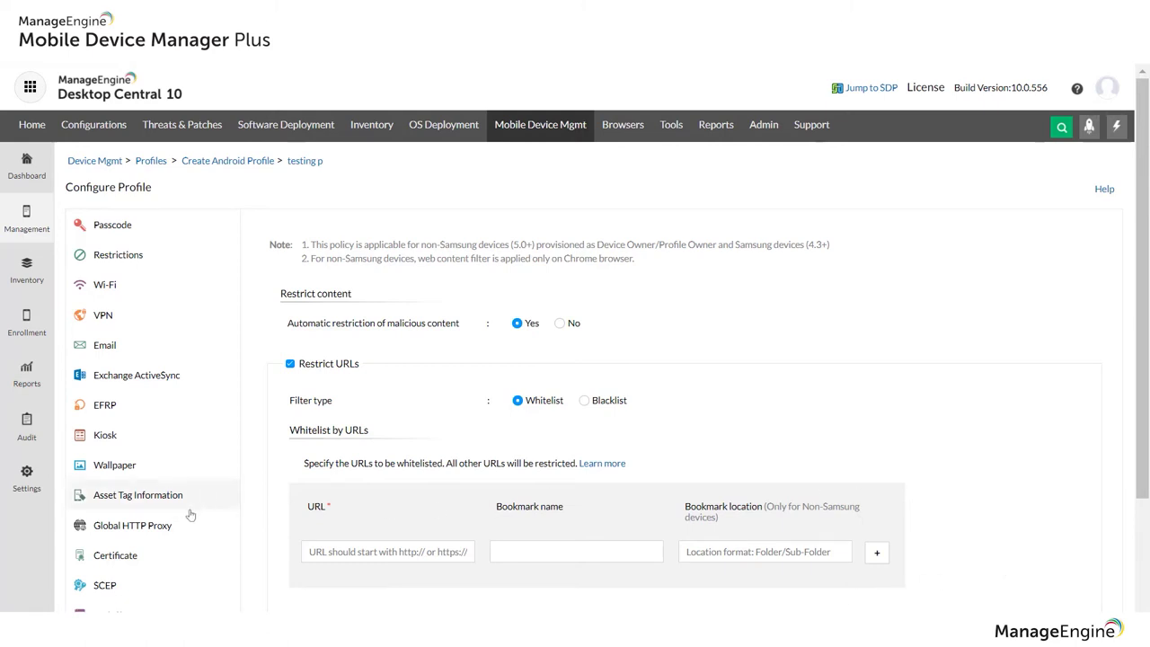
{"action": "scroll", "coordinate": [491, 440], "scroll_direction": "down", "scroll_amount": 1}
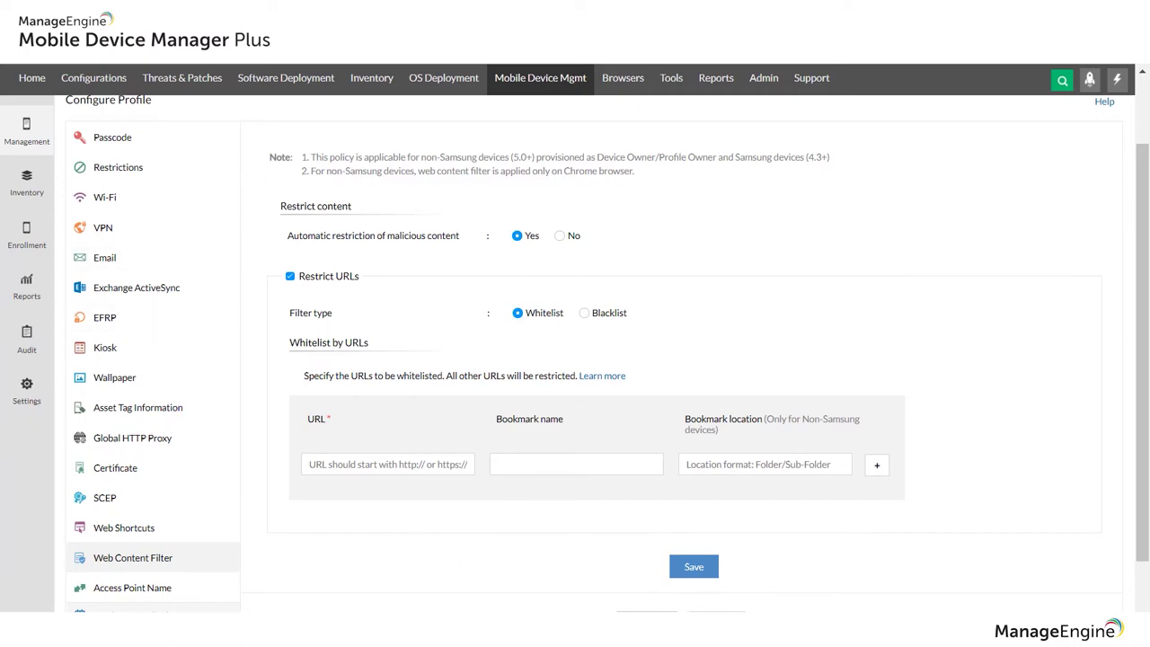
- Leave the profile configuration and look through the list of existing profiles
{"action": "left_click", "coordinate": [694, 566]}
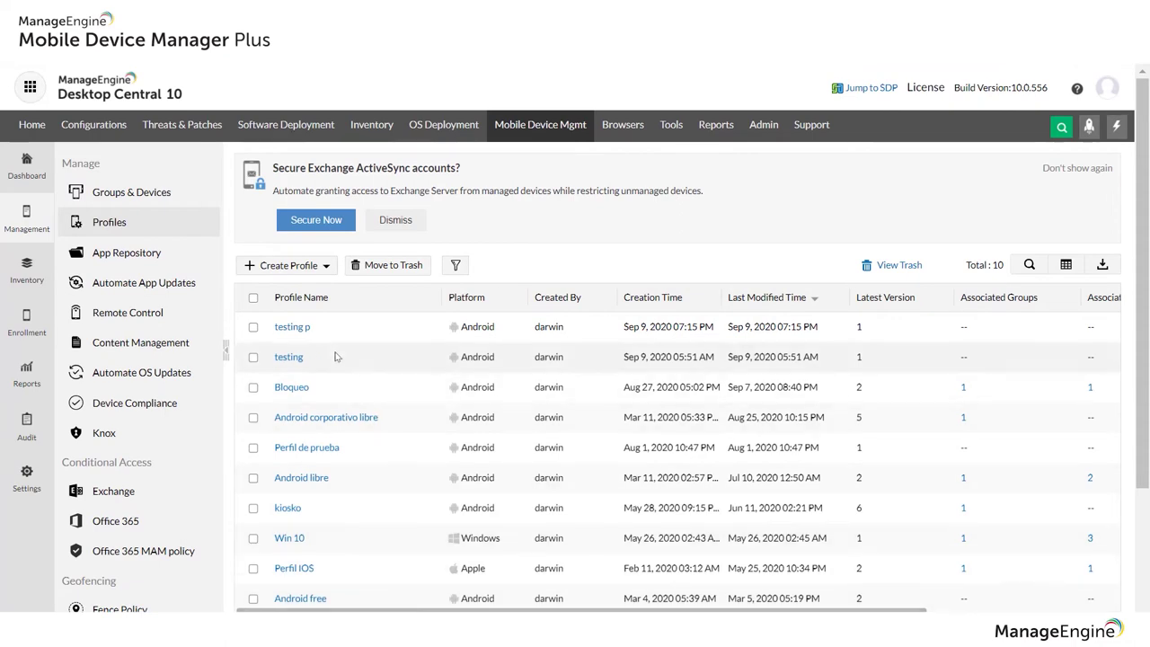
{"action": "scroll", "coordinate": [341, 393], "scroll_direction": "down", "scroll_amount": 2}
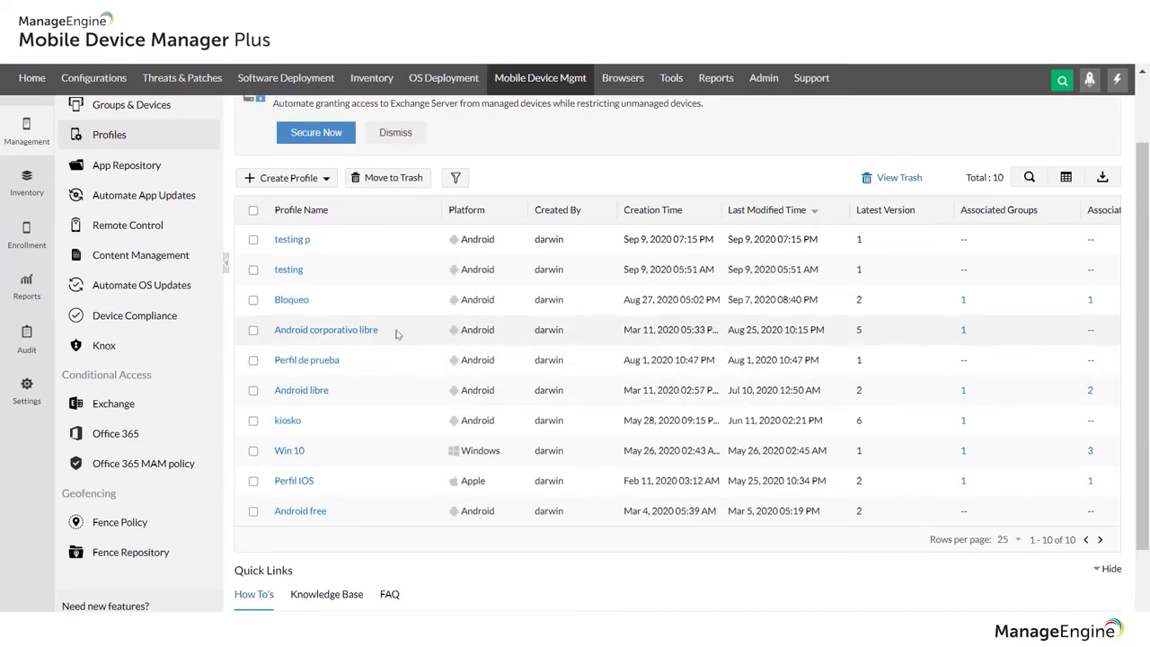
{"action": "scroll", "coordinate": [331, 337], "scroll_direction": "up", "scroll_amount": 2}
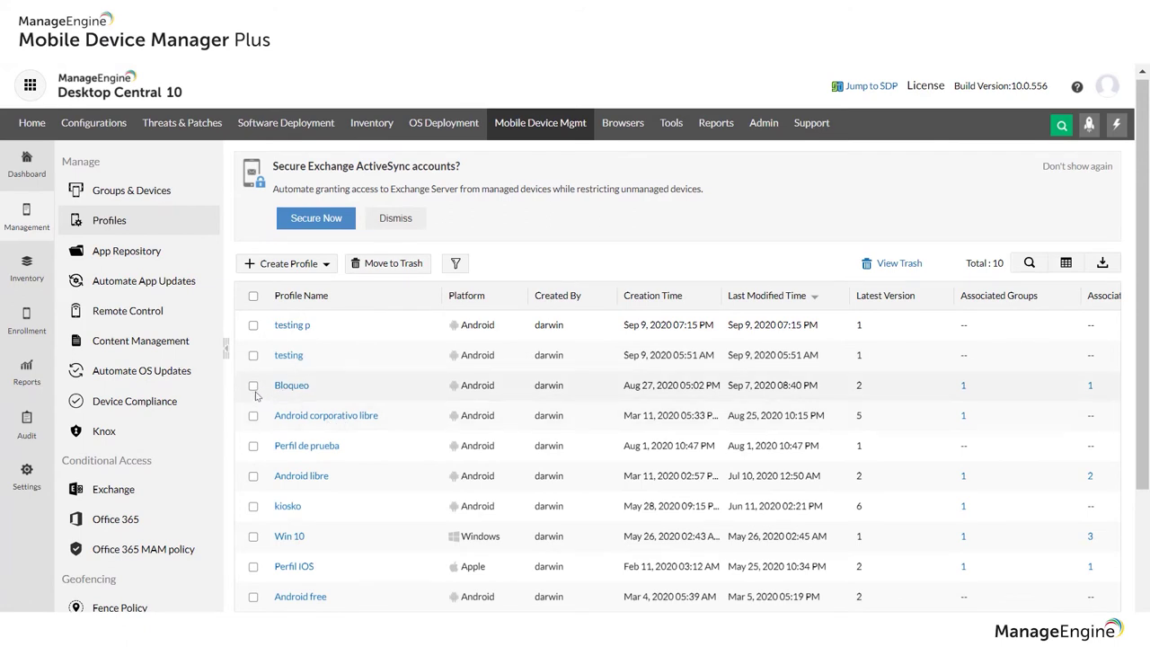
- Check the available and associated profiles for the Bloqueo device group without changing the association
{"action": "left_click", "coordinate": [144, 193]}
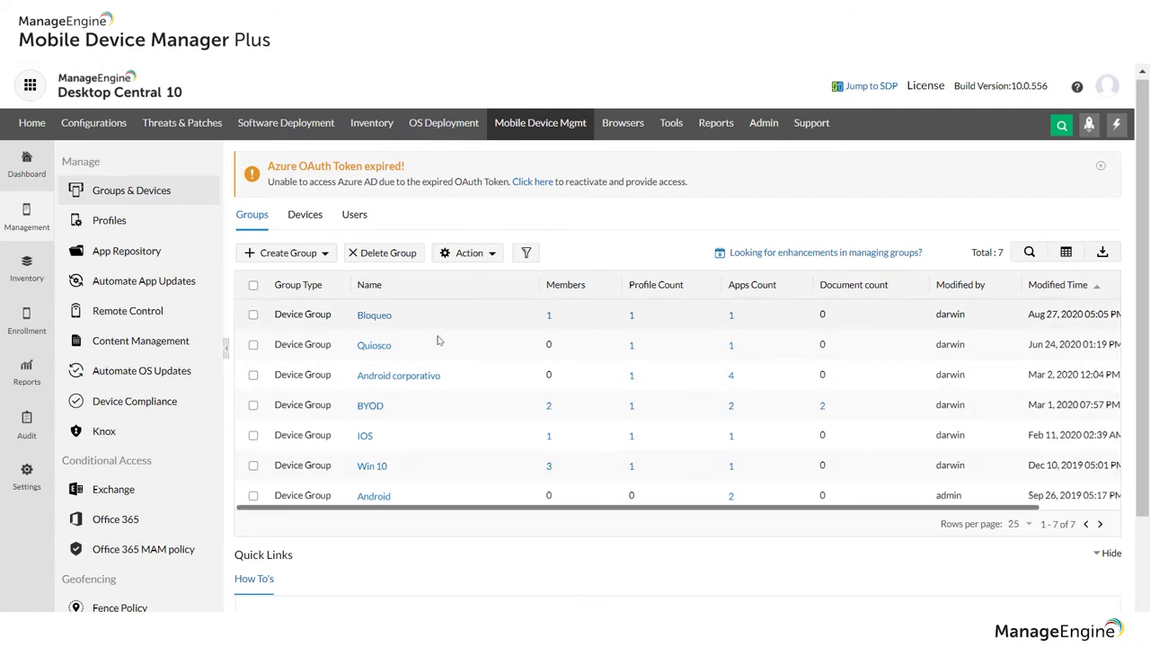
{"action": "left_click", "coordinate": [254, 316]}
{"action": "left_click", "coordinate": [489, 253]}
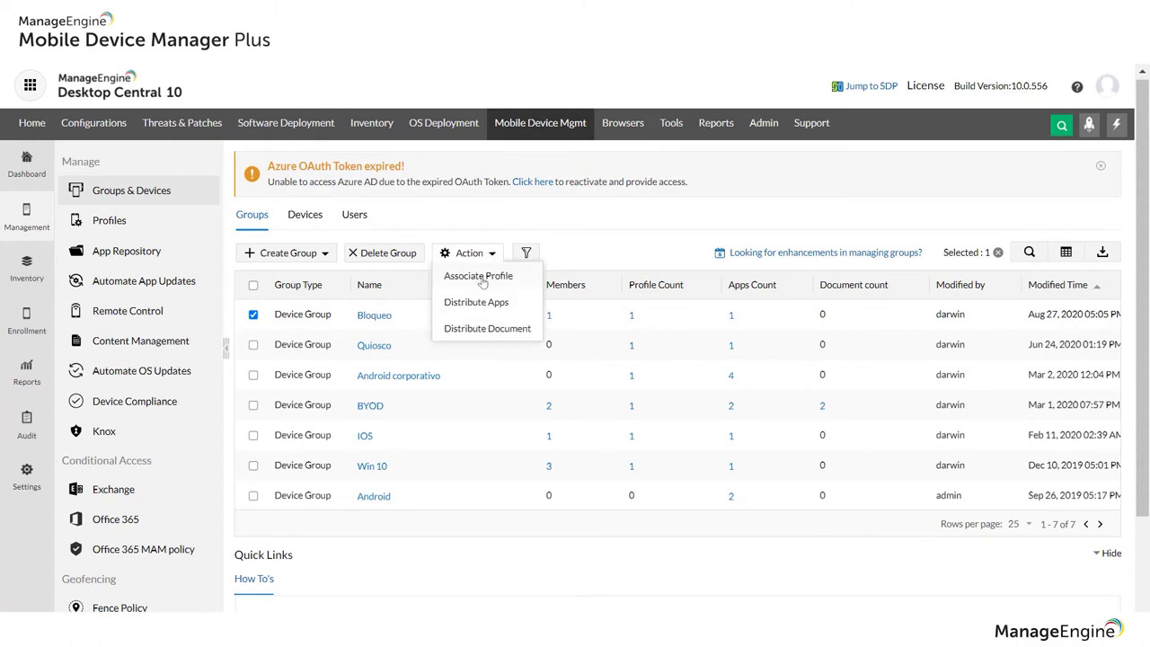
{"action": "left_click", "coordinate": [482, 279]}
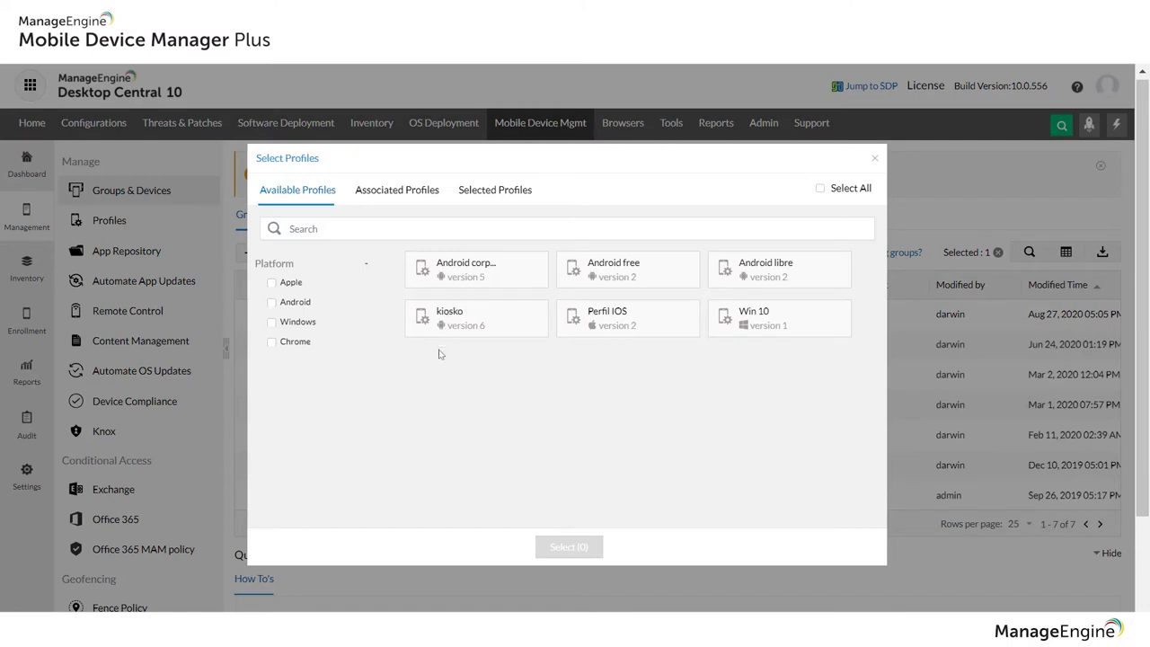
{"action": "left_click", "coordinate": [417, 194]}
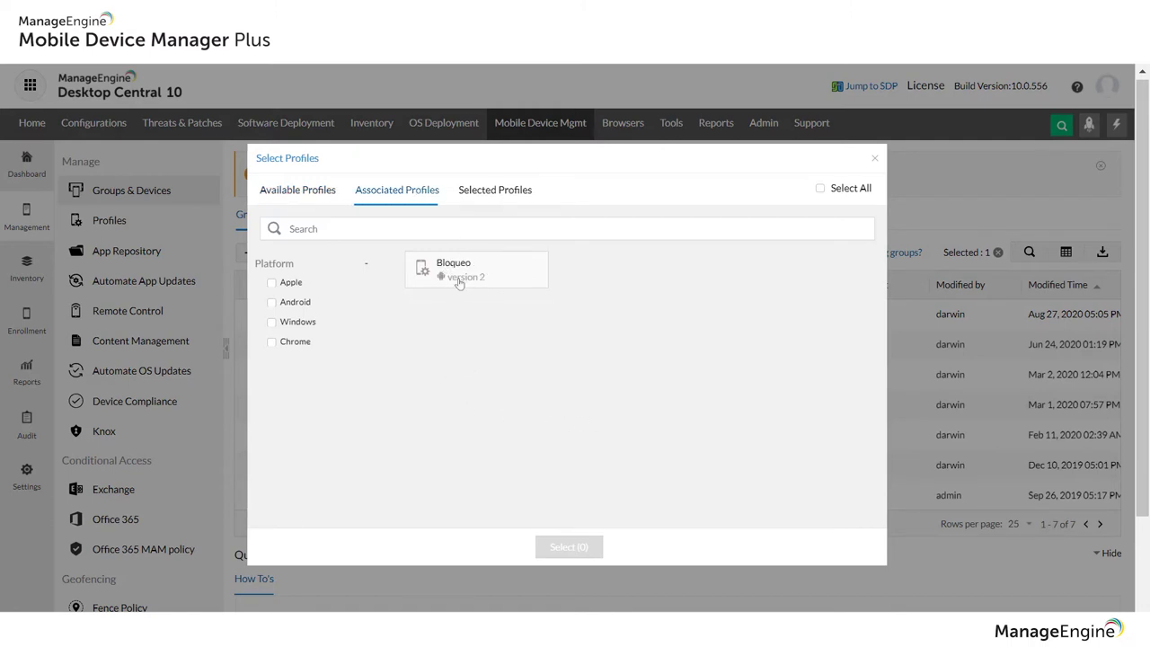
{"action": "left_click", "coordinate": [874, 159]}
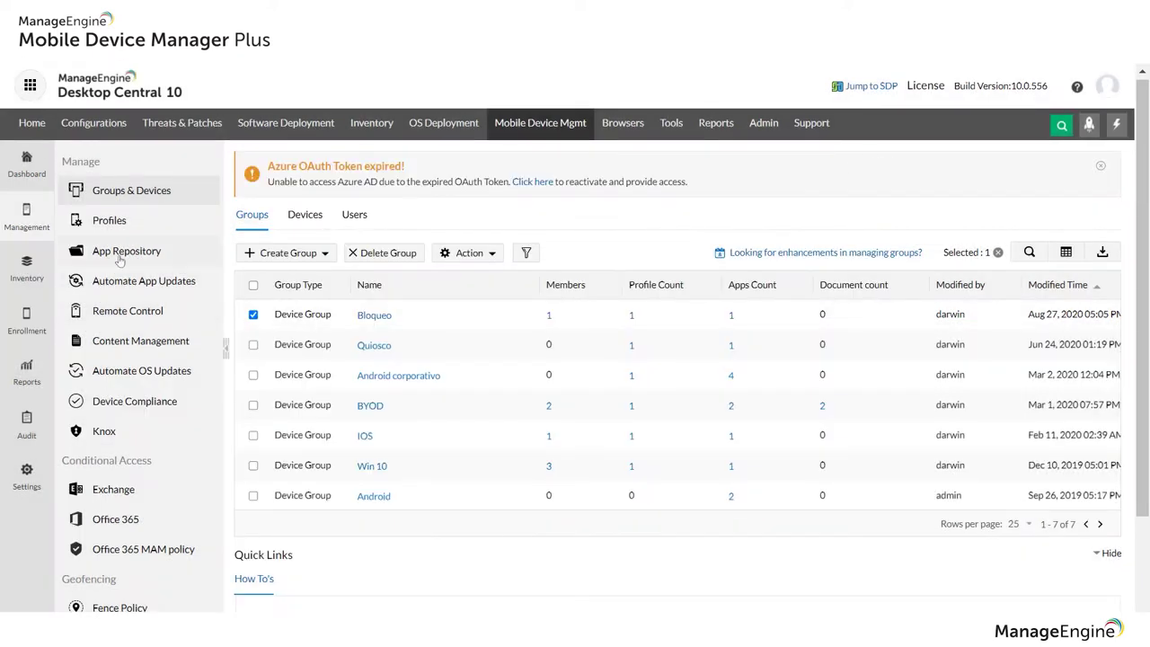
- Open Remote Control and view the managed phone's app catalog and ManageEngine MDM home screen in a remote session
{"action": "left_click", "coordinate": [148, 315]}
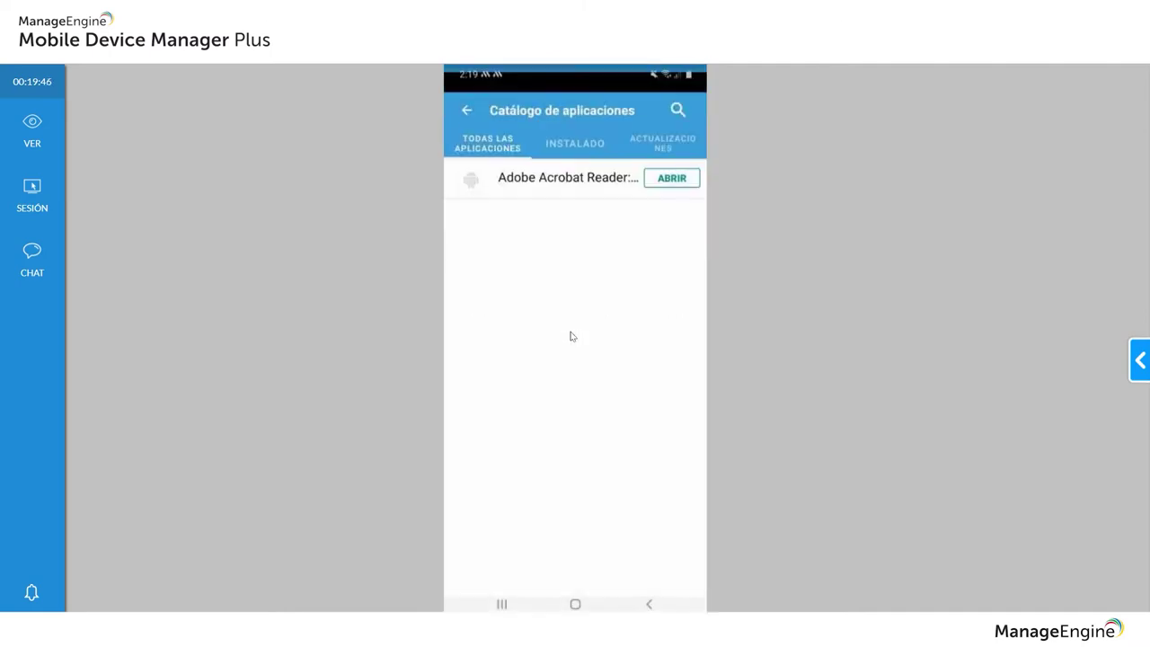
{"action": "left_click", "coordinate": [524, 153]}
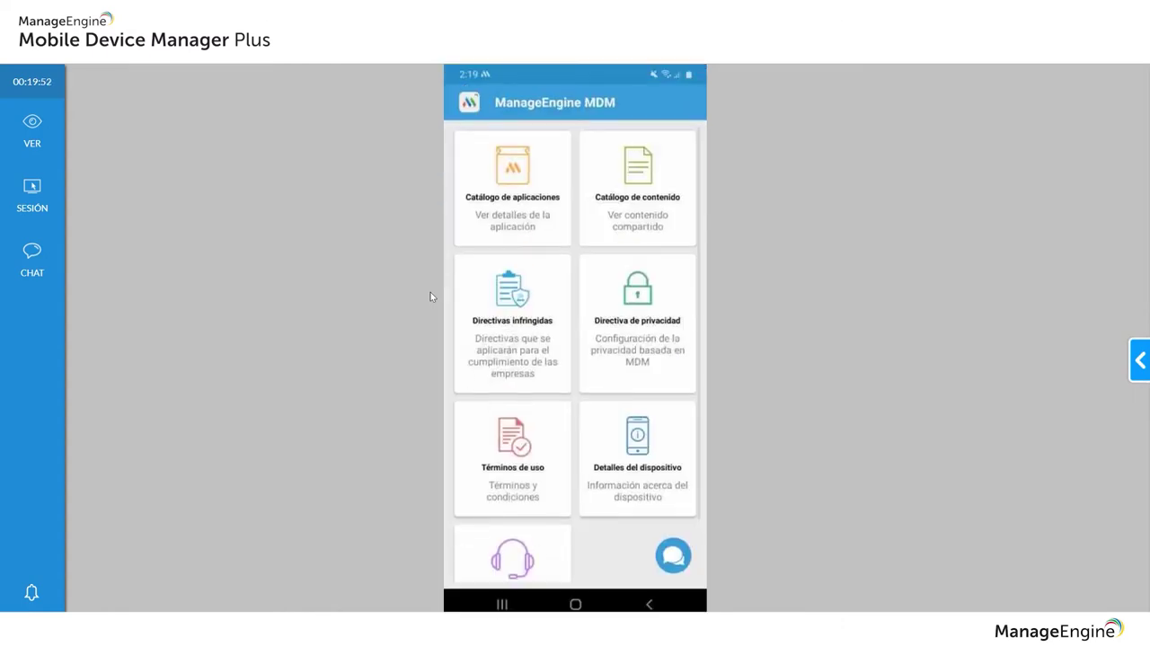
{"action": "left_click", "coordinate": [505, 150]}
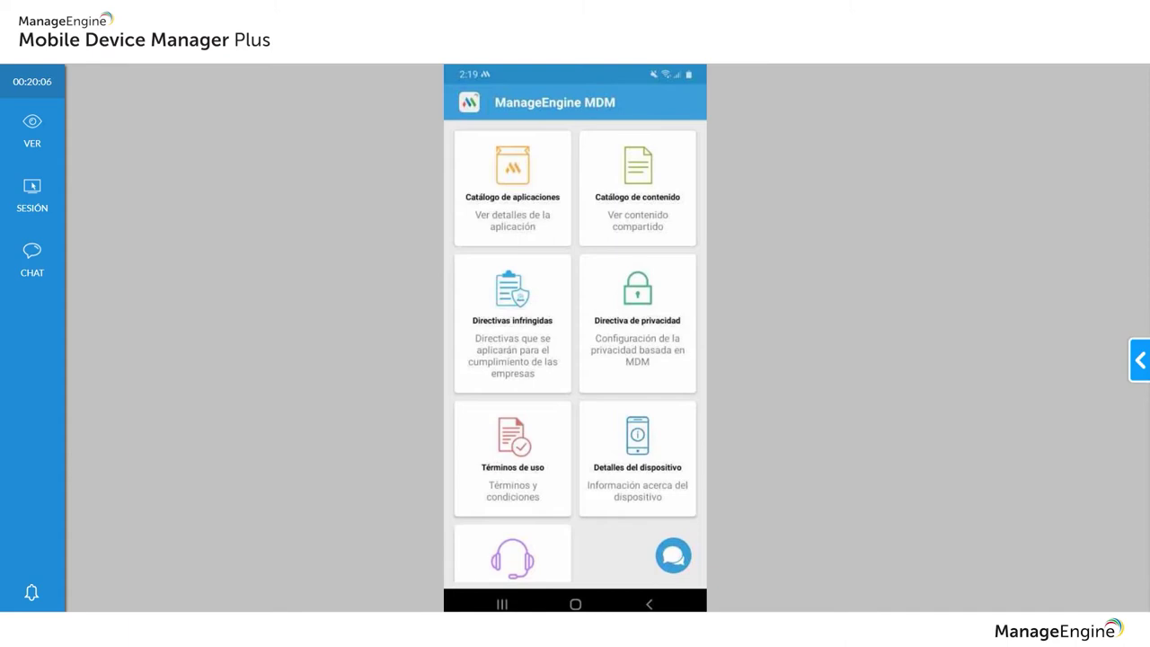
{"action": "left_click", "coordinate": [416, 314]}
{"action": "left_click", "coordinate": [447, 156]}
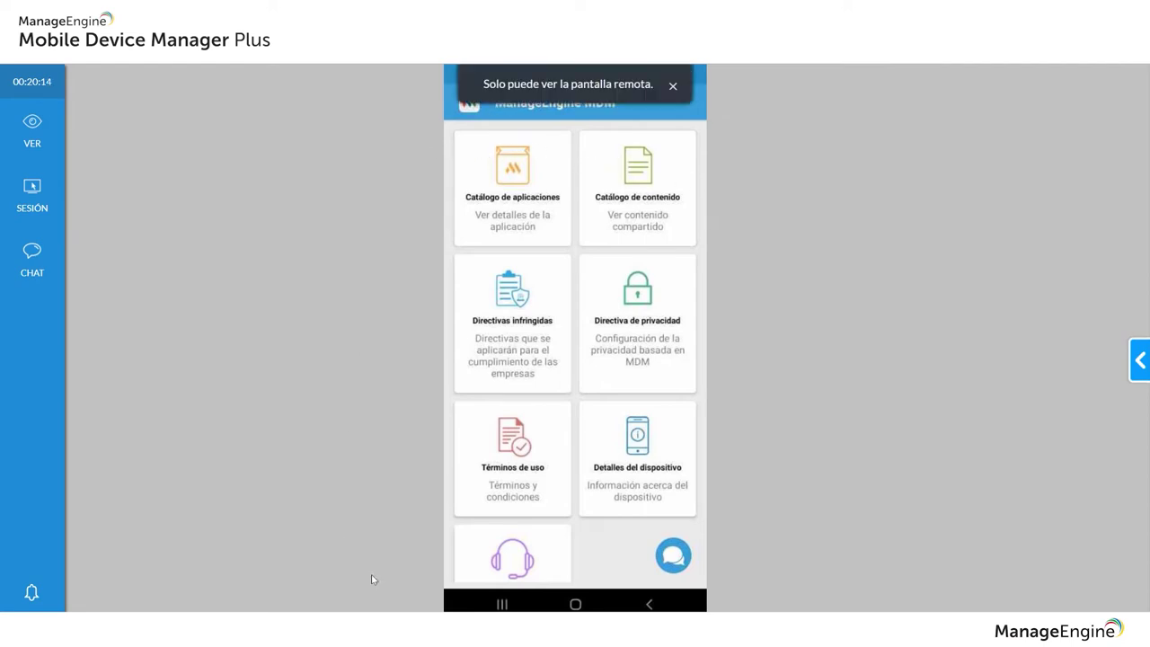
{"action": "left_click", "coordinate": [735, 210]}
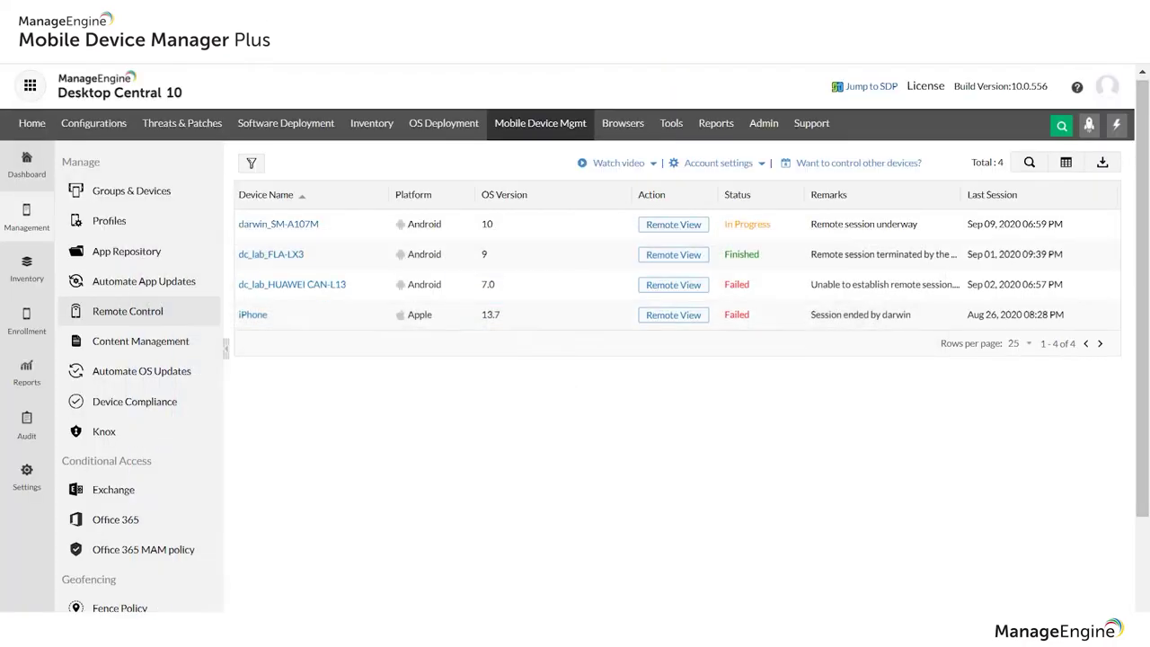
- Go from the App Repository to managed Google Play, search for "zoho" and open the Zoho Desk app
{"action": "left_click", "coordinate": [115, 261]}
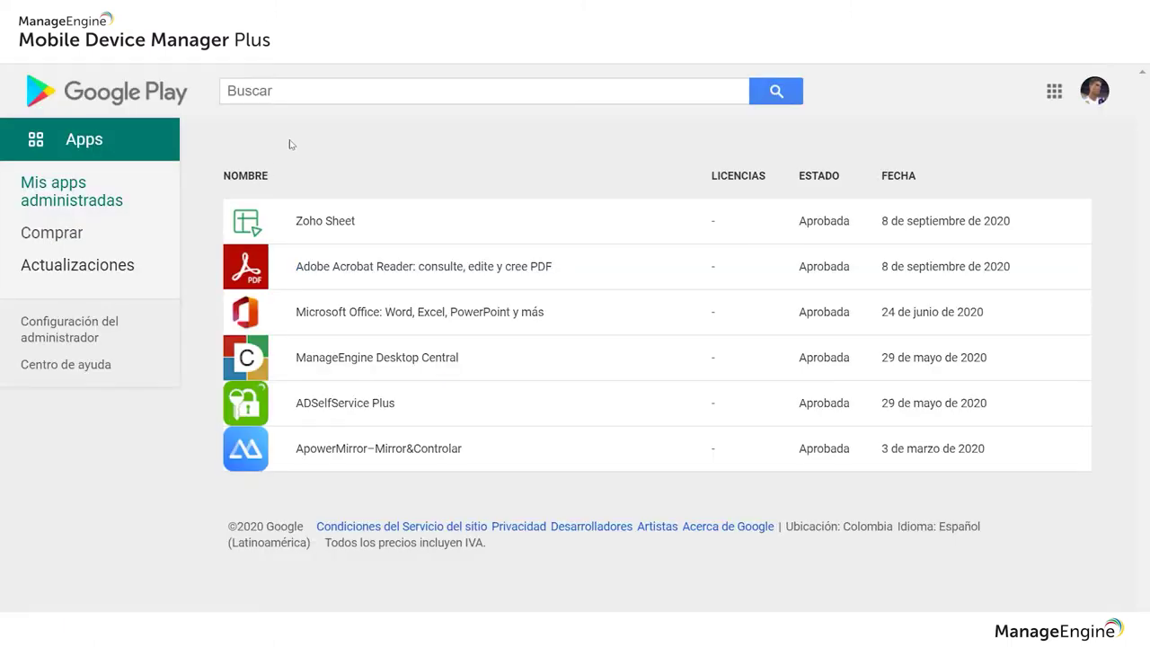
{"action": "left_click", "coordinate": [636, 100]}
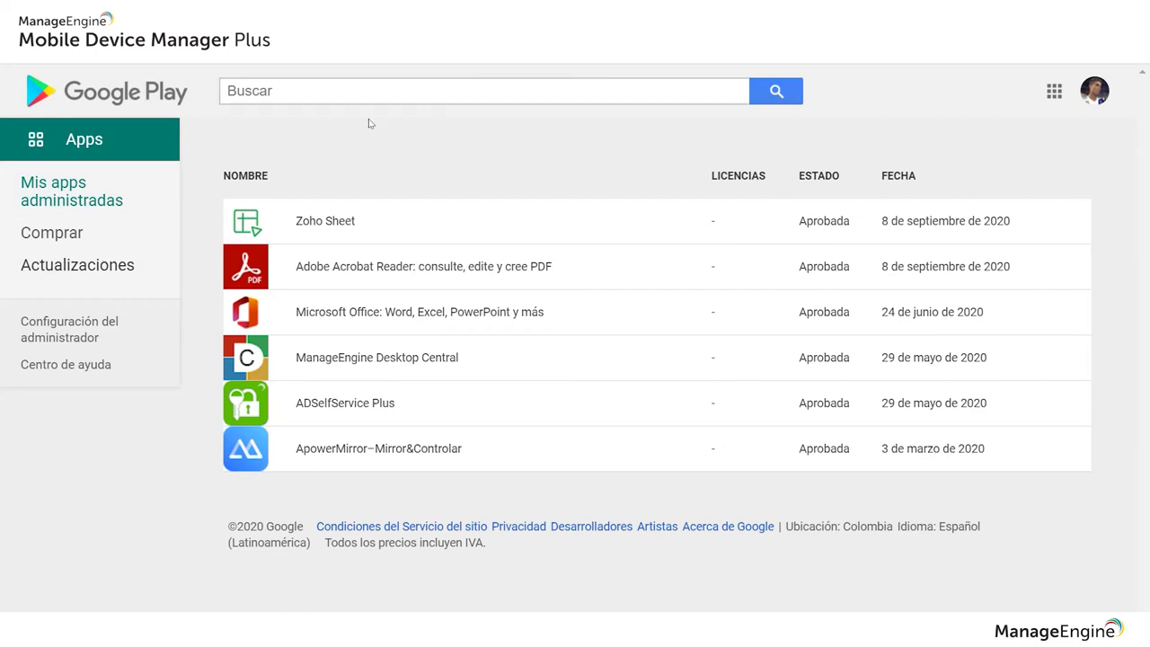
{"action": "left_click", "coordinate": [300, 97]}
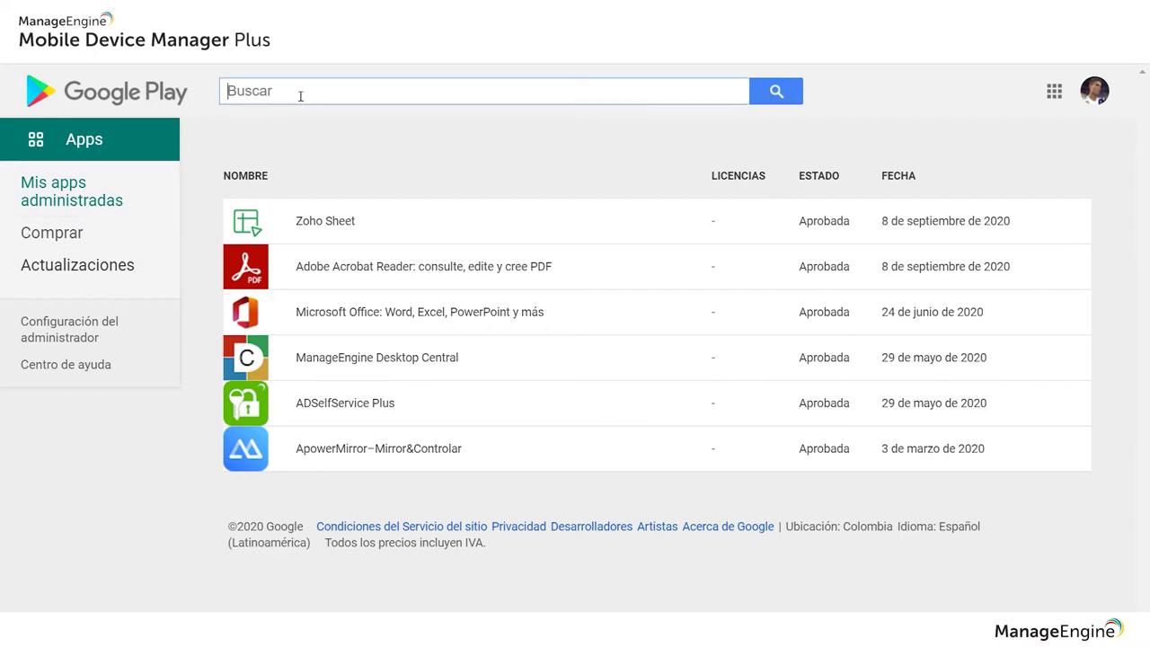
{"action": "type", "text": "zoho"}
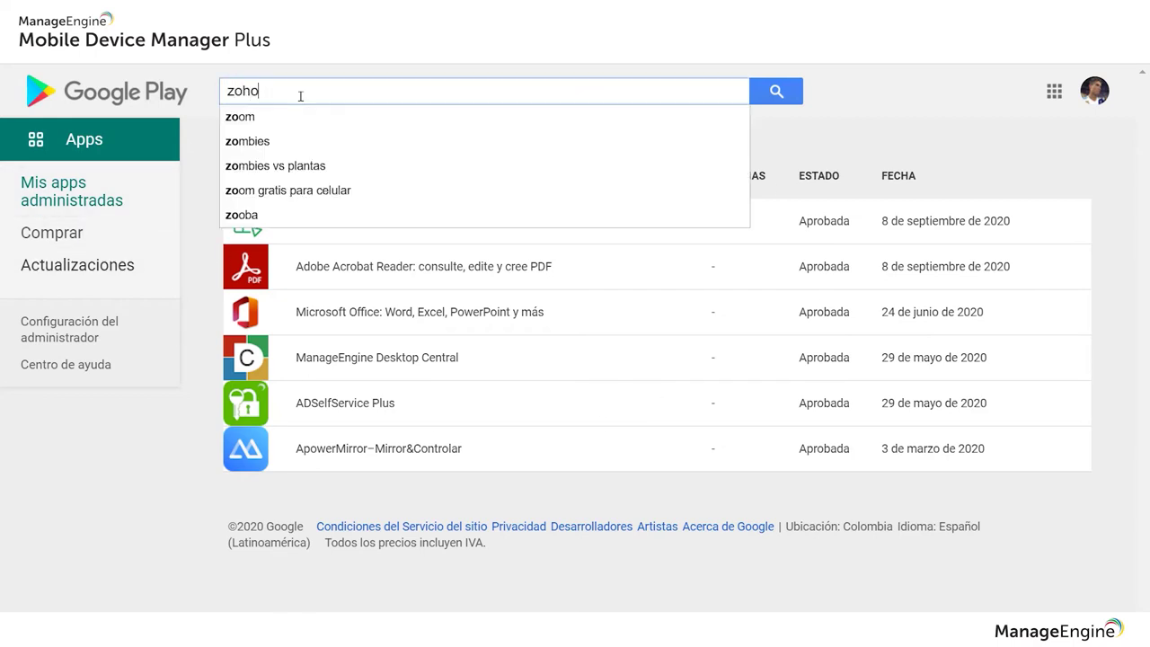
{"action": "key", "text": "Return"}
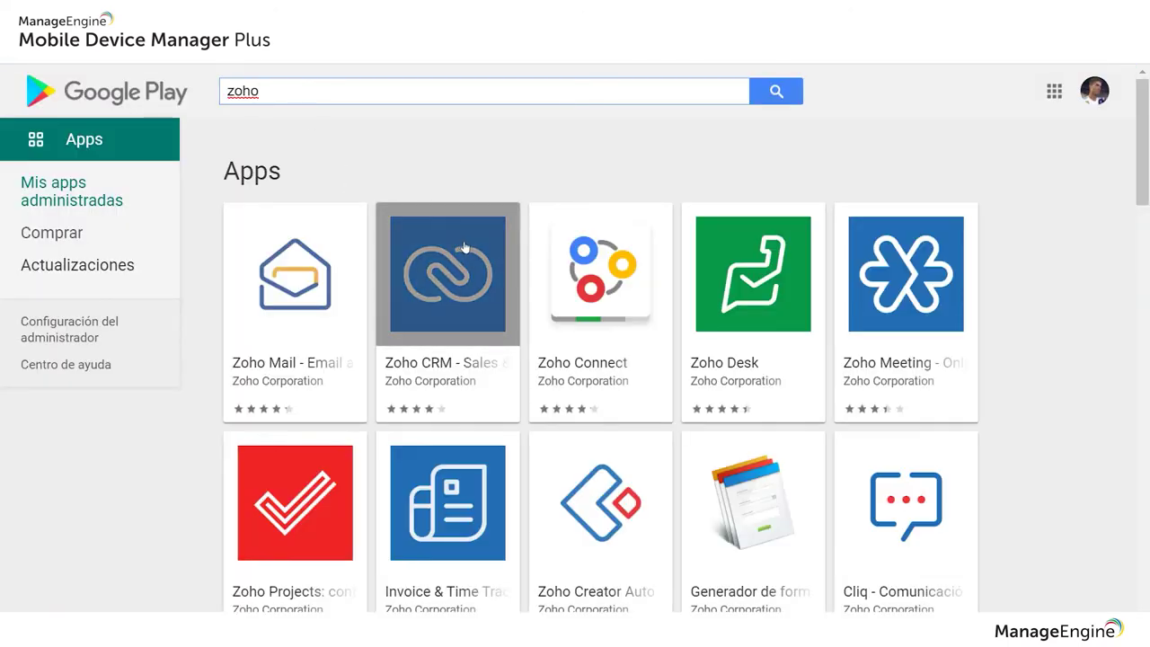
{"action": "left_click", "coordinate": [746, 300]}
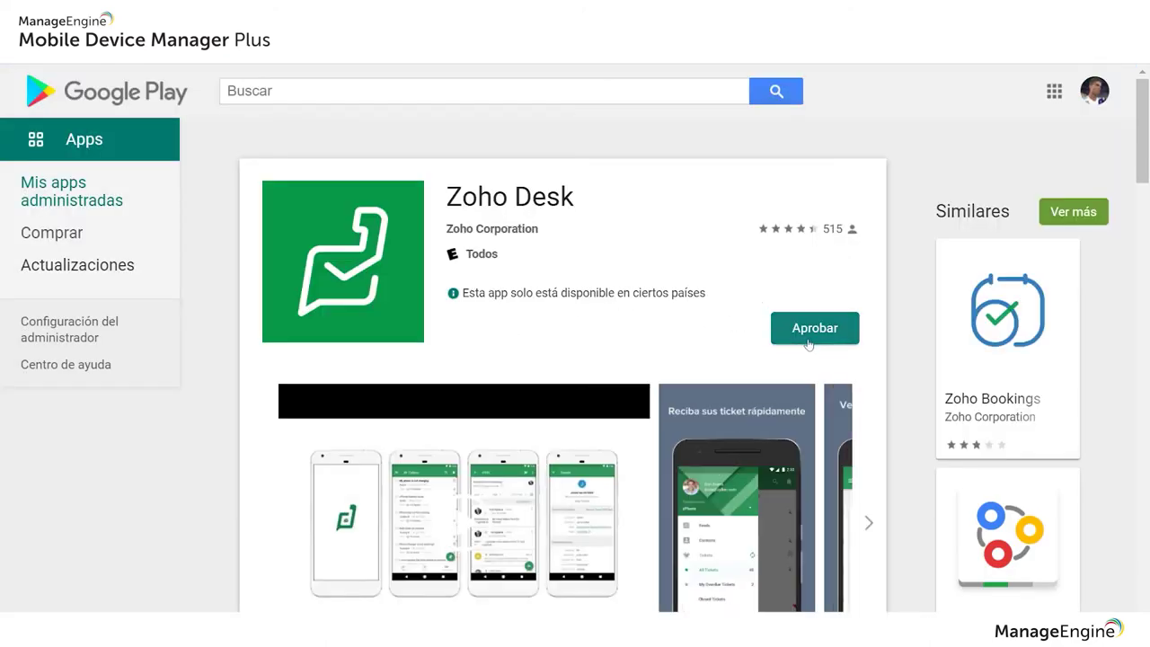
- Review Zoho Desk's permissions and approve the app, keeping it approved when it requests new permissions
{"action": "left_click", "coordinate": [795, 329]}
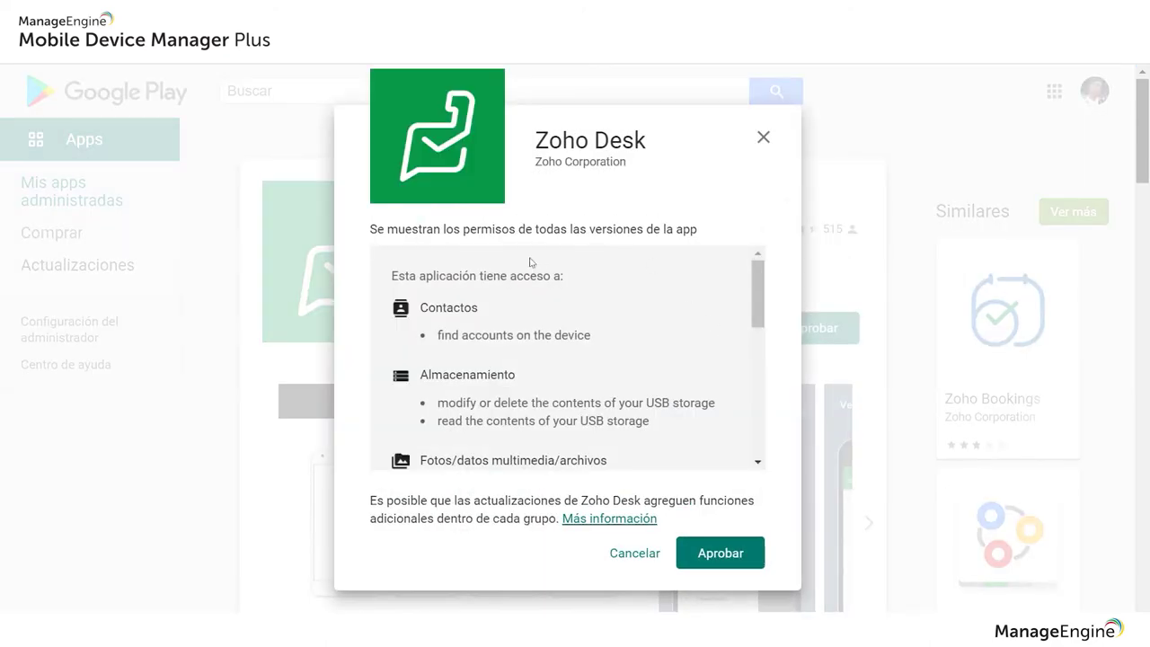
{"action": "scroll", "coordinate": [547, 380], "scroll_direction": "down", "scroll_amount": 10}
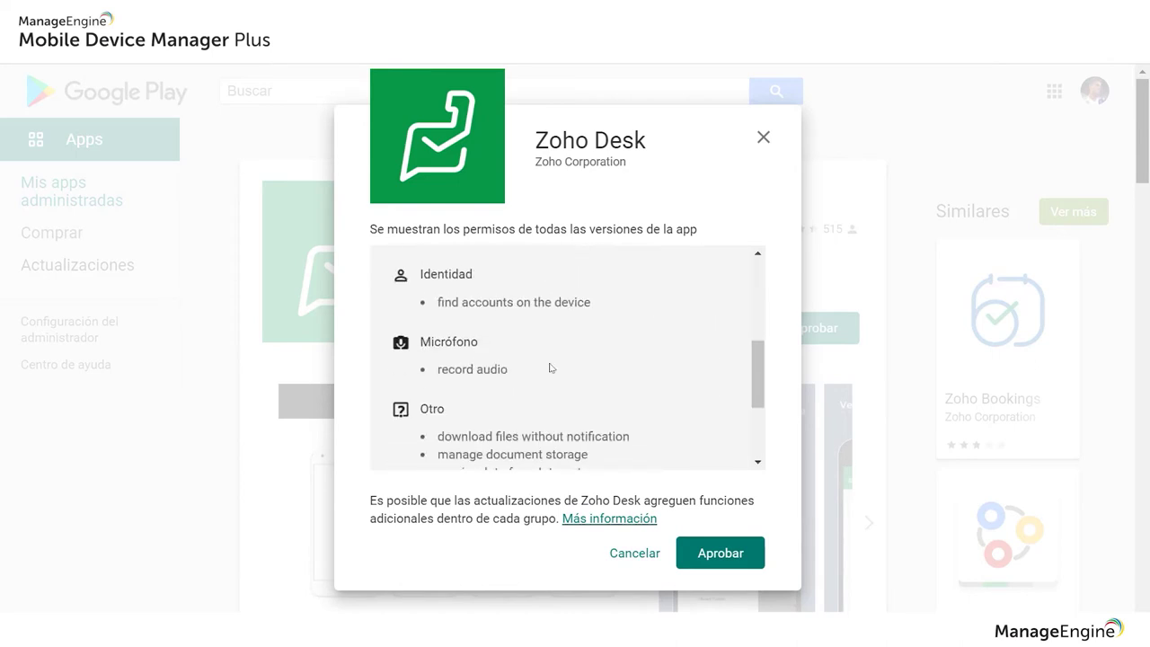
{"action": "scroll", "coordinate": [584, 396], "scroll_direction": "down", "scroll_amount": 2}
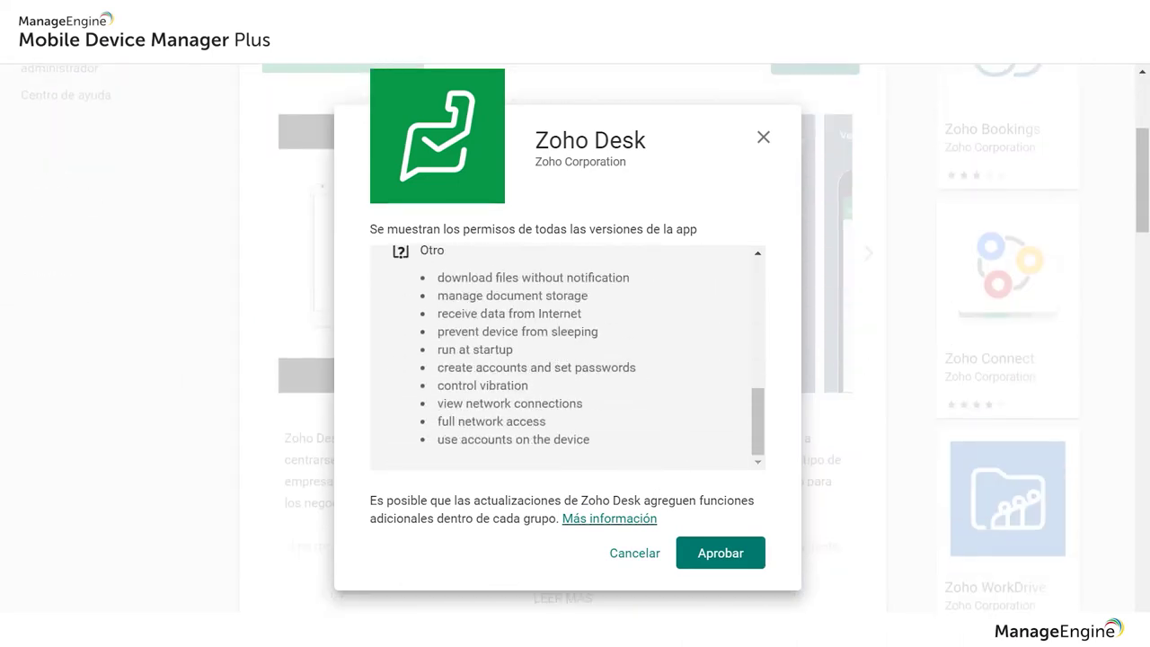
{"action": "left_click", "coordinate": [714, 550]}
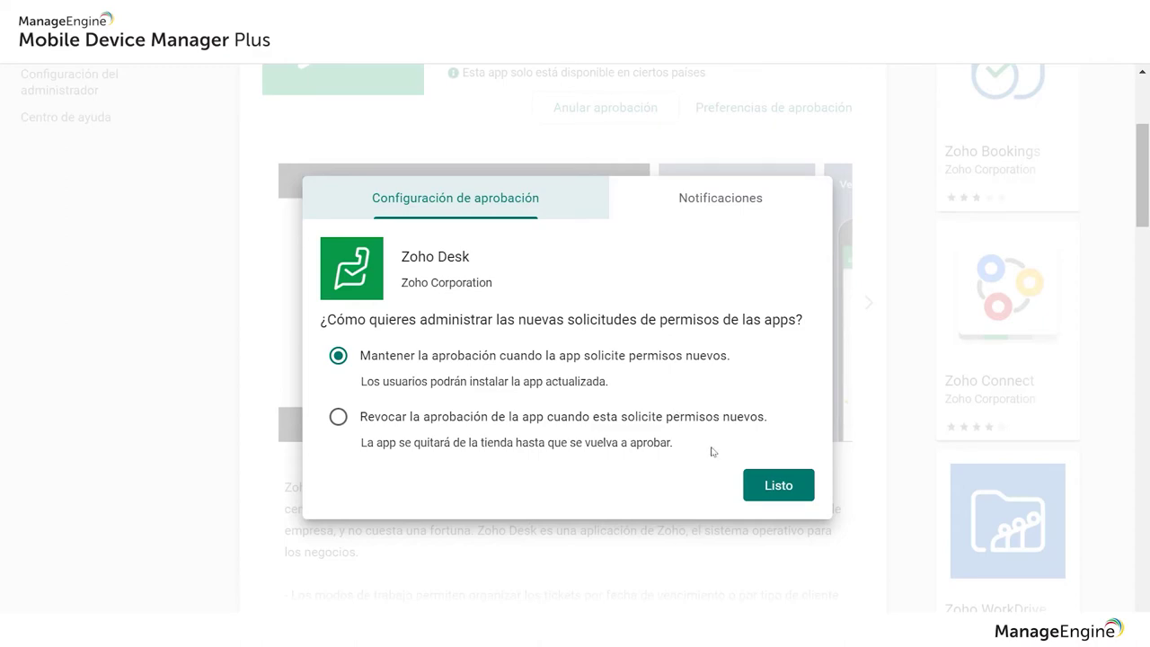
{"action": "left_click", "coordinate": [778, 485]}
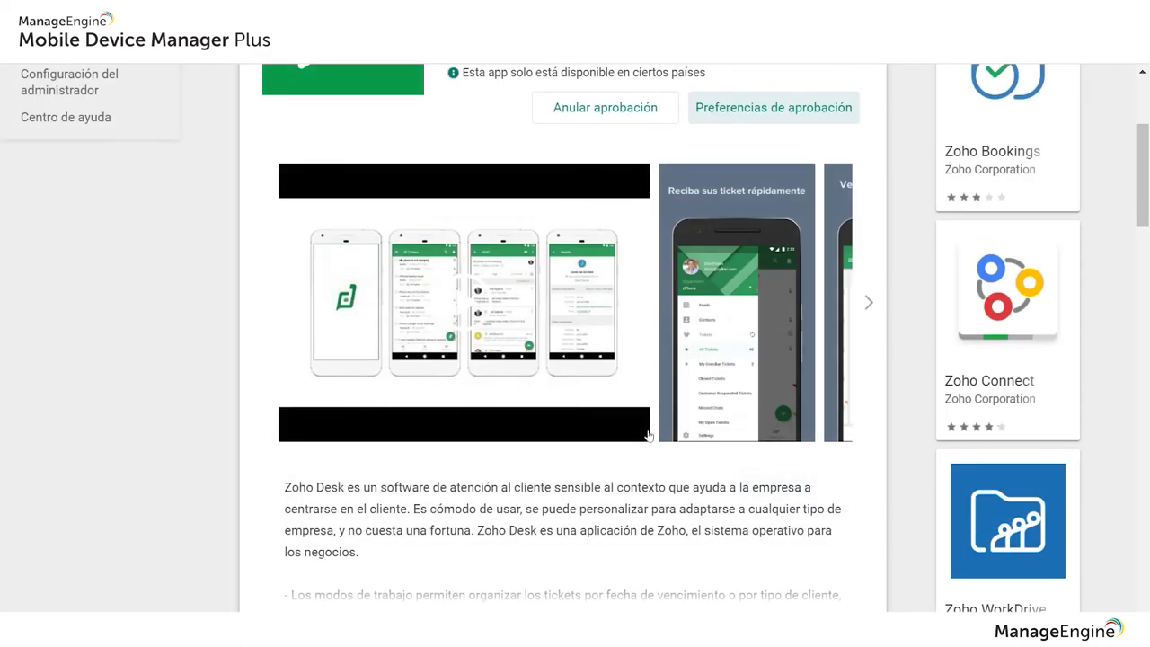
- Search managed Google Play for "zoho" again and open the Cliq - Comunicación para equipos app
{"action": "scroll", "coordinate": [514, 344], "scroll_direction": "up", "scroll_amount": 3}
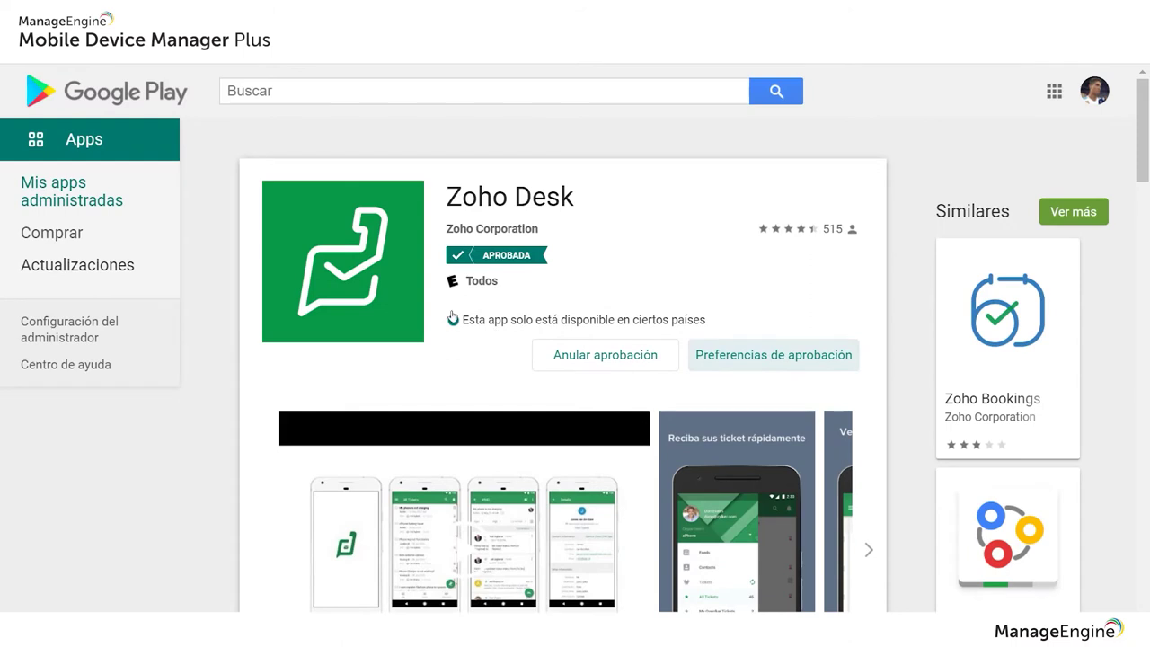
{"action": "left_click", "coordinate": [365, 91]}
{"action": "type", "text": "zoho"}
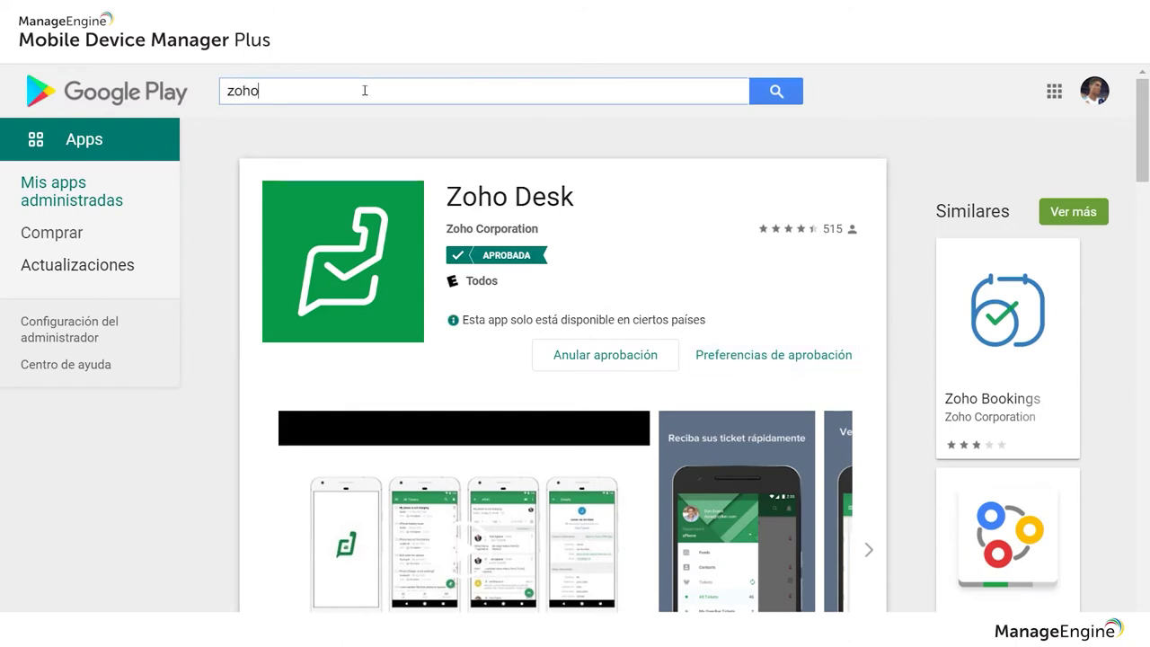
{"action": "key", "text": "Return"}
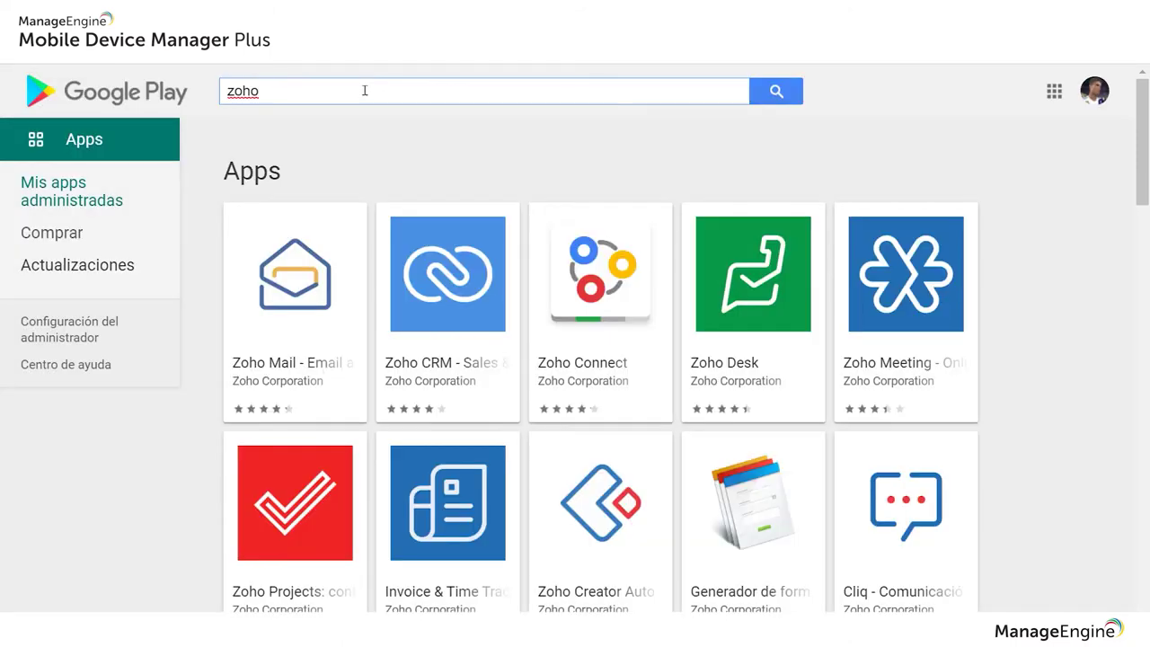
{"action": "scroll", "coordinate": [481, 244], "scroll_direction": "down", "scroll_amount": 1}
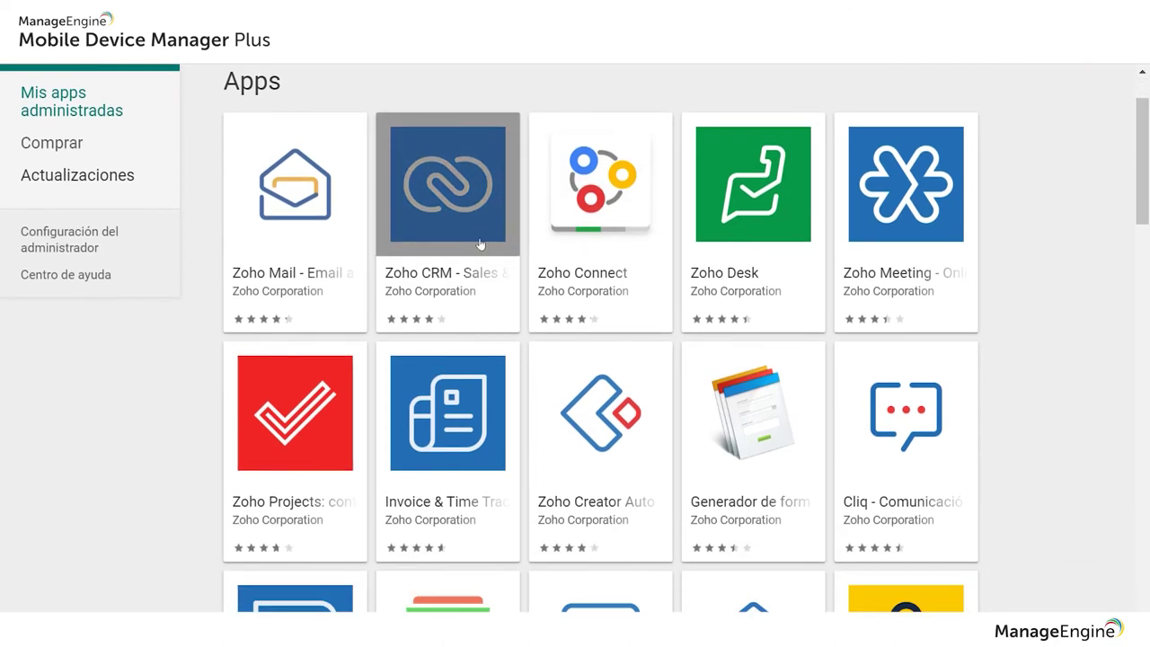
{"action": "scroll", "coordinate": [481, 244], "scroll_direction": "down", "scroll_amount": 2}
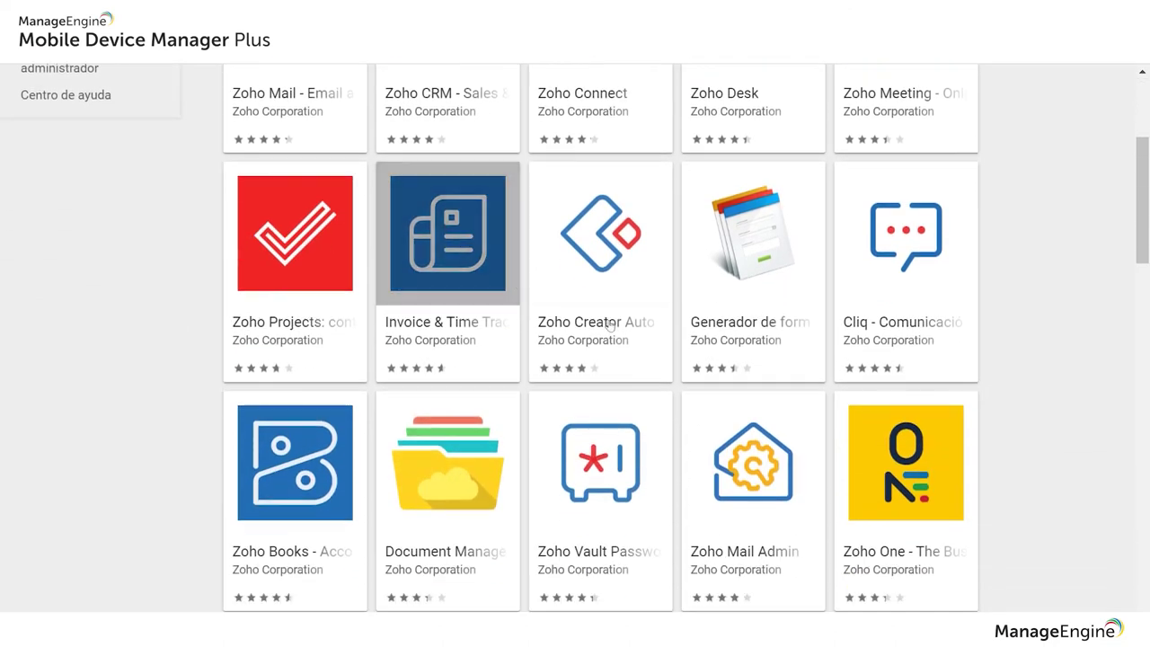
{"action": "left_click", "coordinate": [893, 280]}
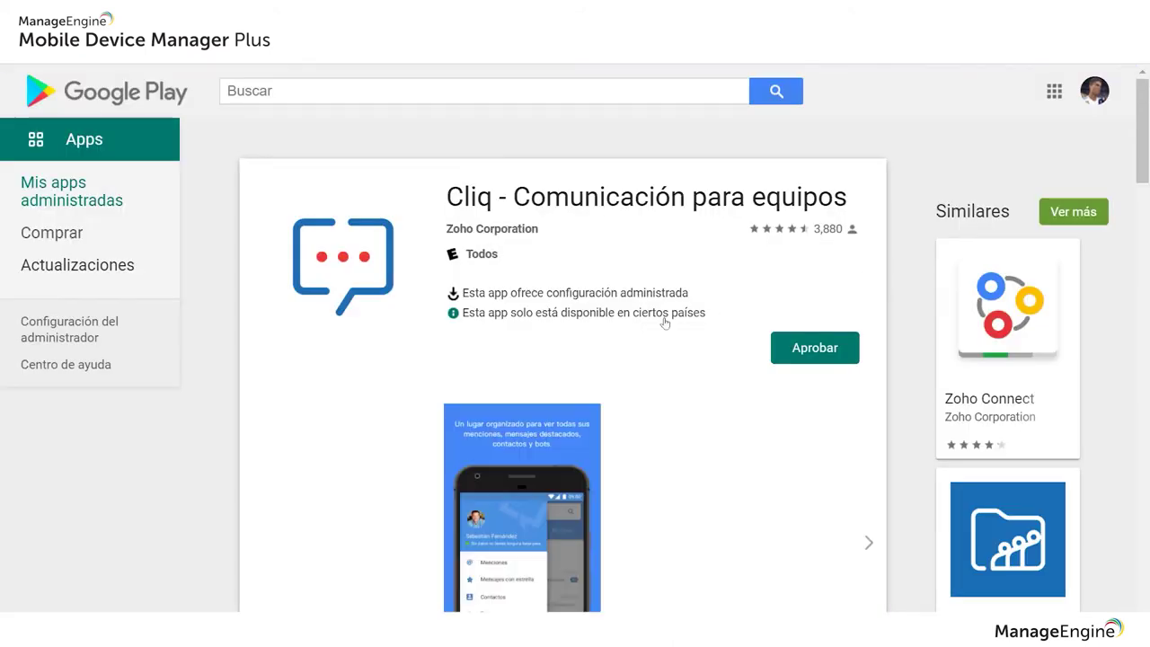
- Review the permissions of Cliq - Comunicación para equipos and approve it, keeping the approval when the app requests new permissions
{"action": "left_click", "coordinate": [824, 351]}
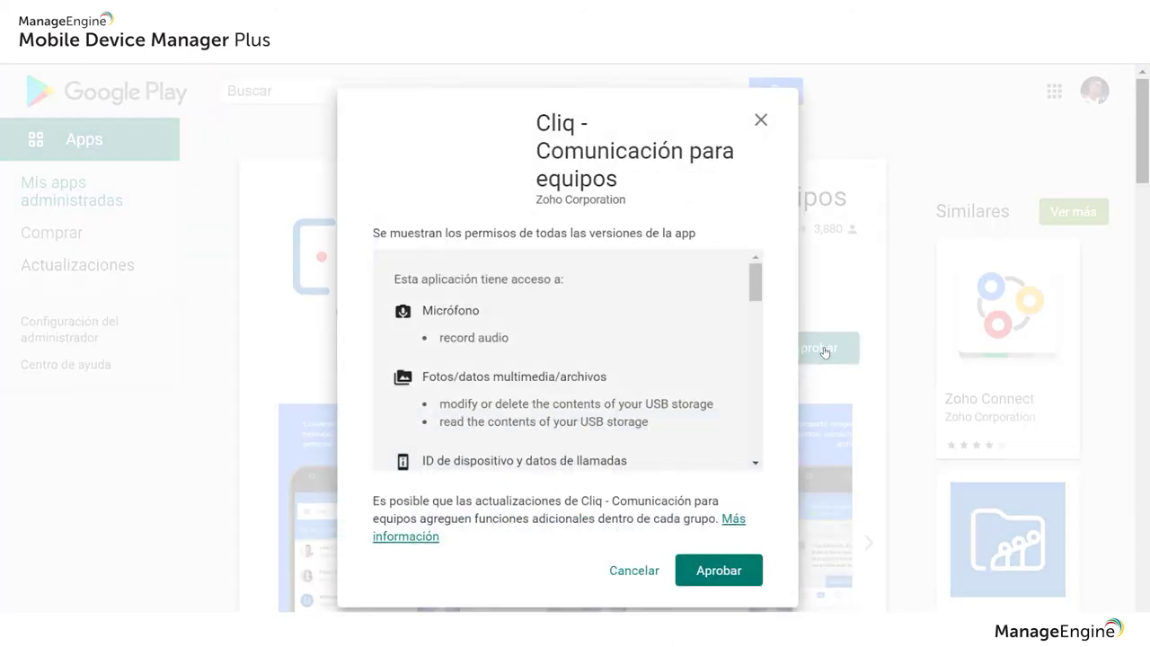
{"action": "scroll", "coordinate": [732, 460], "scroll_direction": "down", "scroll_amount": 5}
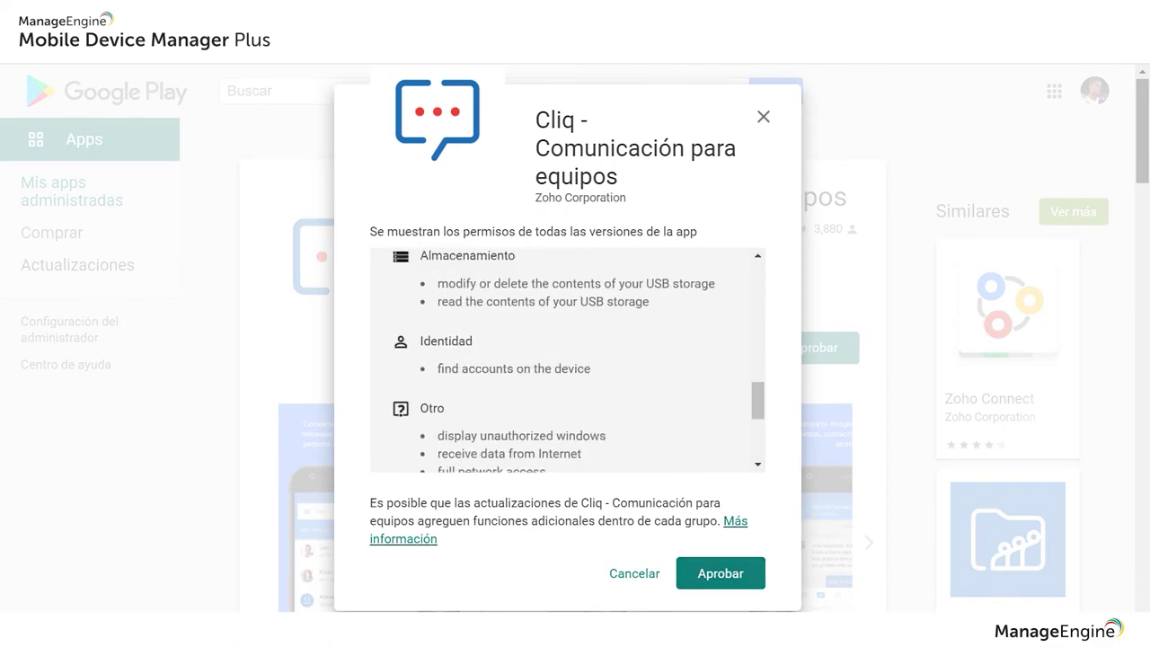
{"action": "left_click", "coordinate": [741, 579]}
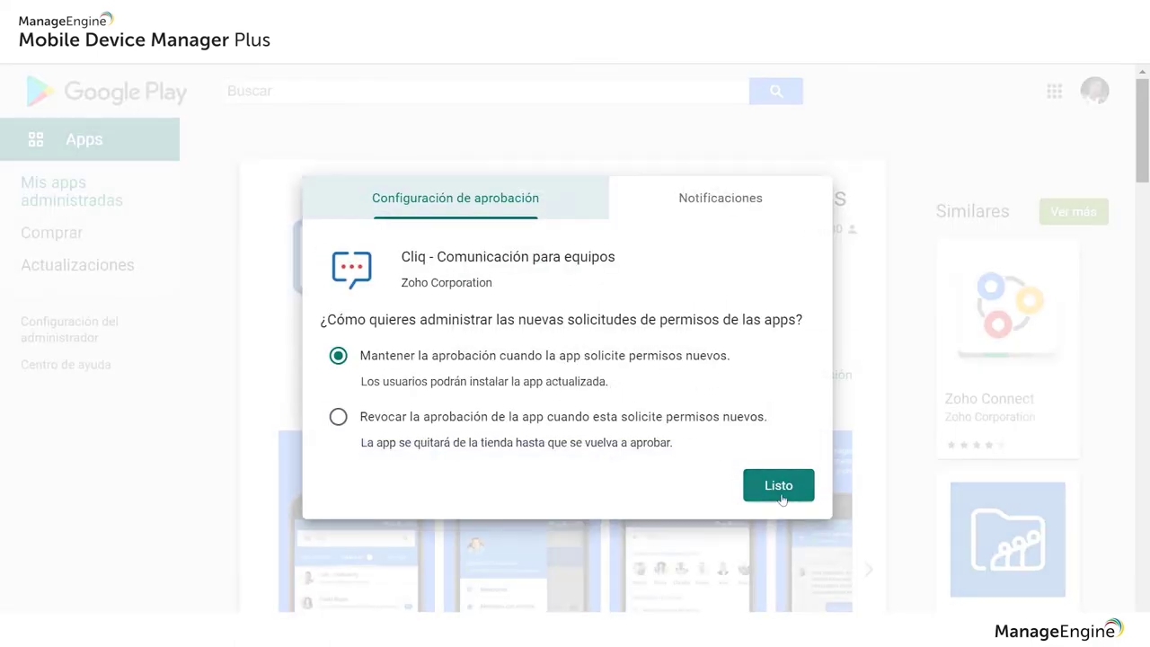
{"action": "left_click", "coordinate": [780, 486]}
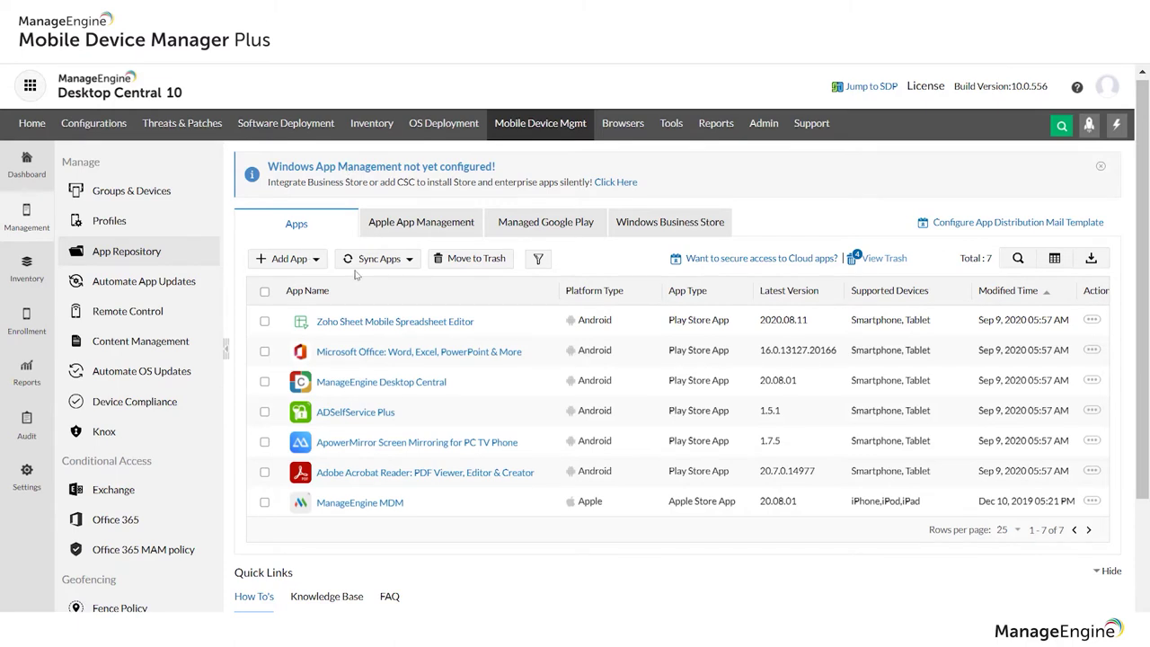
- Sync the Play Store apps into the App Repository and view the app types that can be added
{"action": "left_click", "coordinate": [404, 265]}
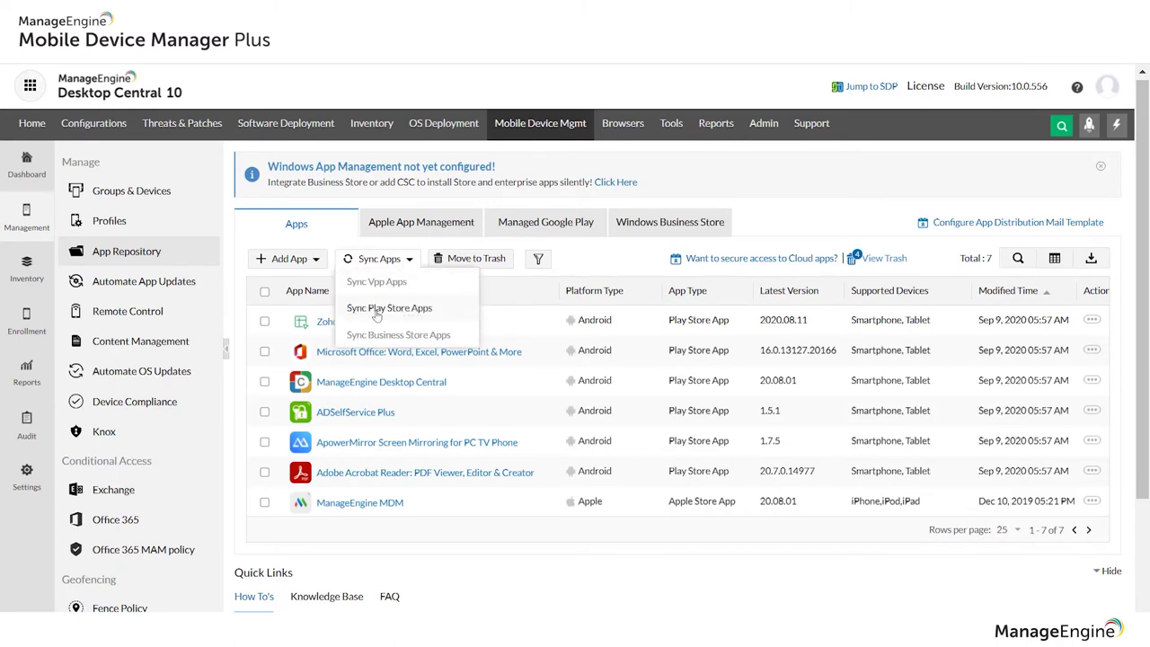
{"action": "left_click", "coordinate": [377, 310]}
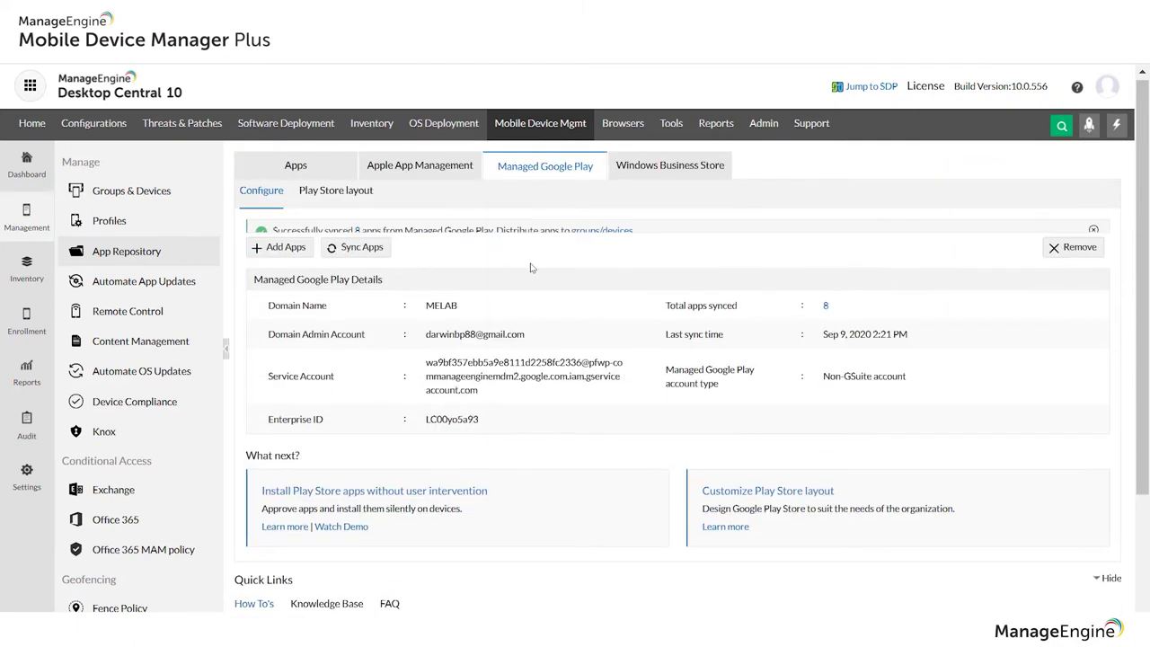
{"action": "left_click", "coordinate": [296, 167]}
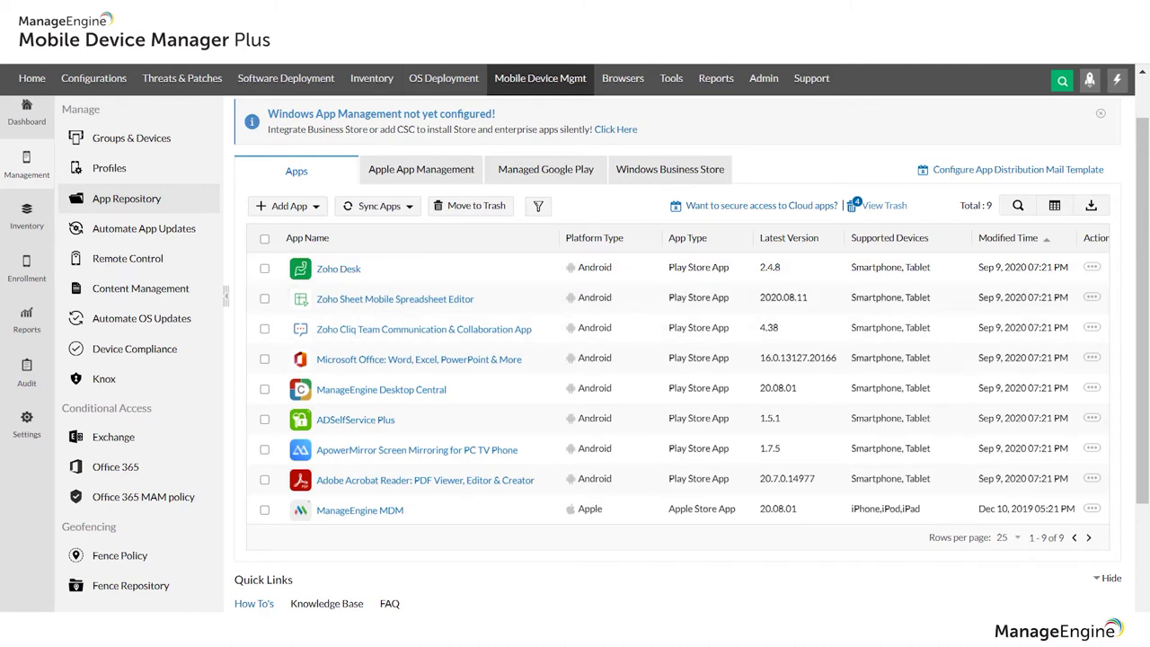
{"action": "left_click", "coordinate": [321, 209]}
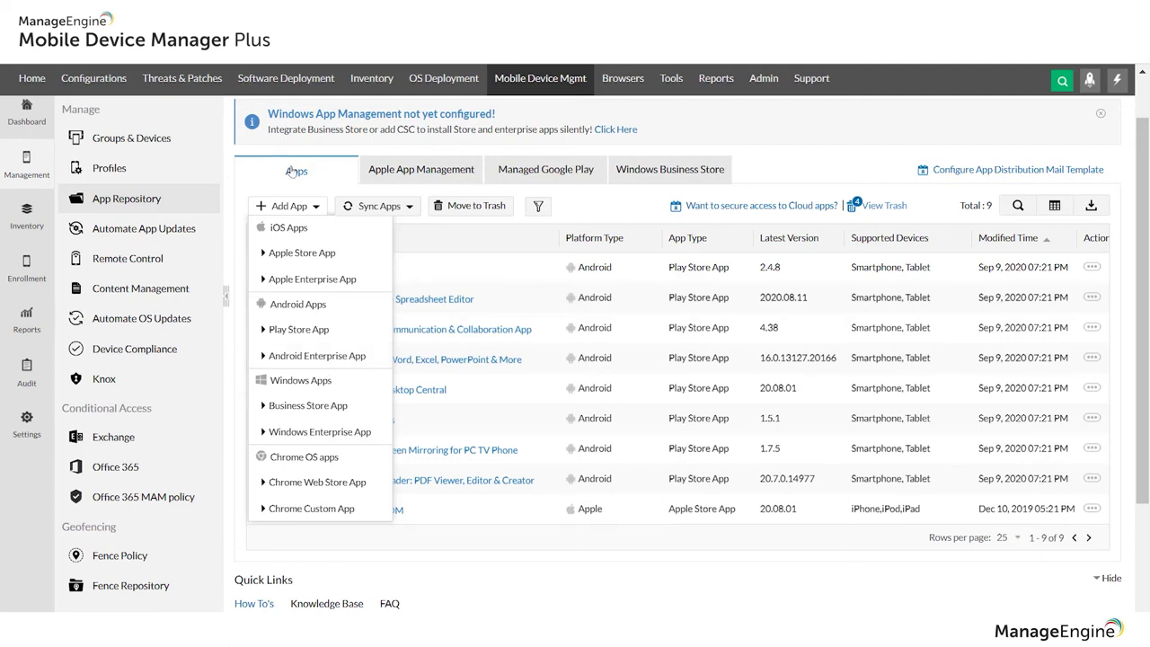
{"action": "left_click", "coordinate": [257, 172]}
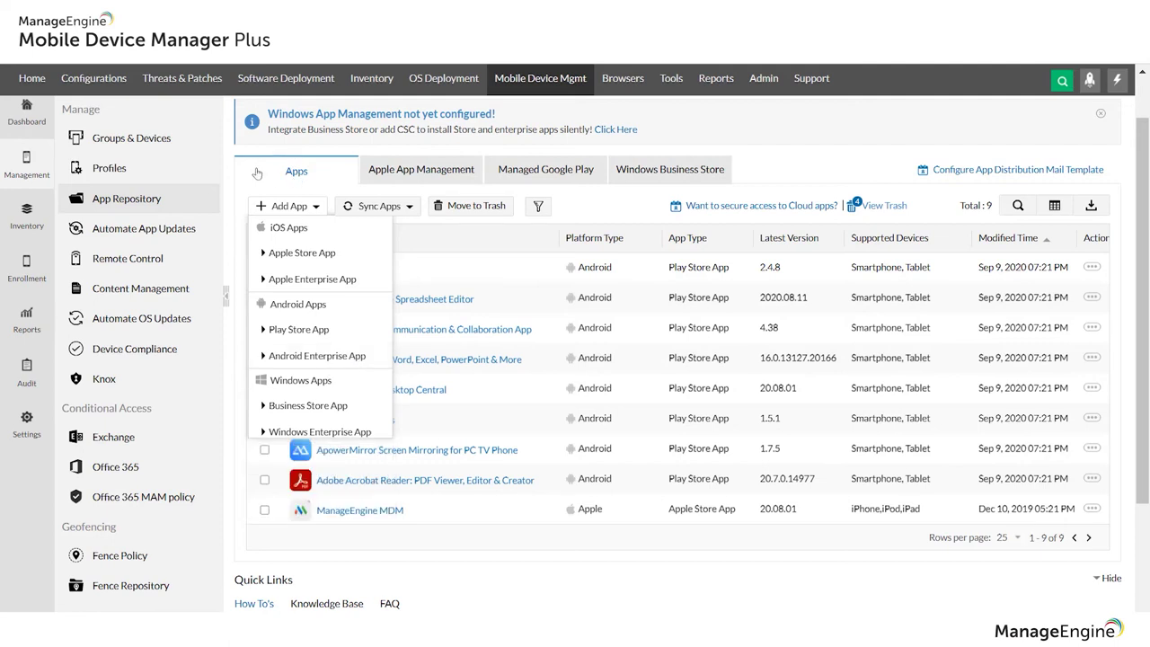
- Distribute Zoho Desk and Zoho Cliq to the Bloqueo device group with silent installation
{"action": "left_click", "coordinate": [130, 142]}
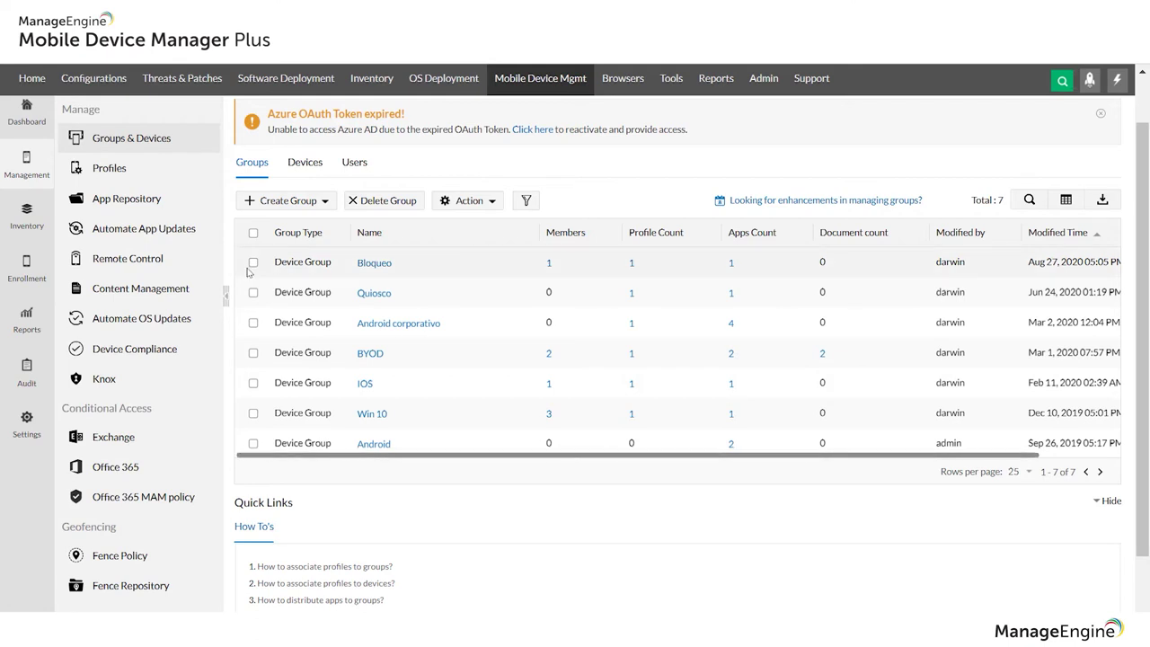
{"action": "left_click", "coordinate": [253, 264]}
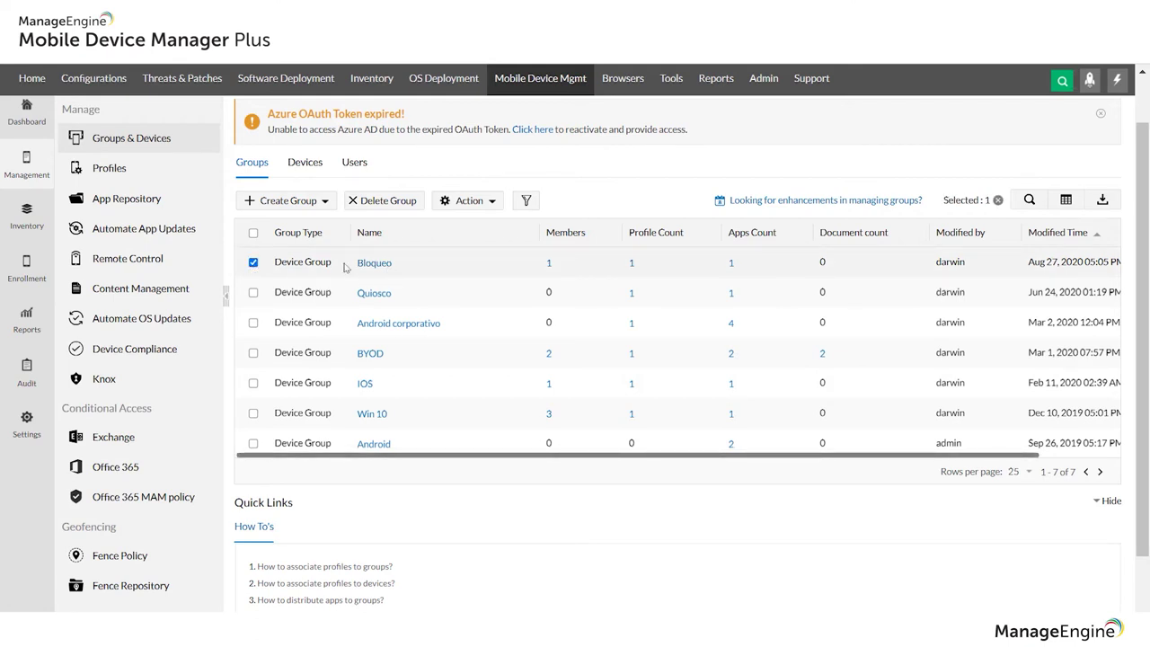
{"action": "left_click", "coordinate": [492, 201]}
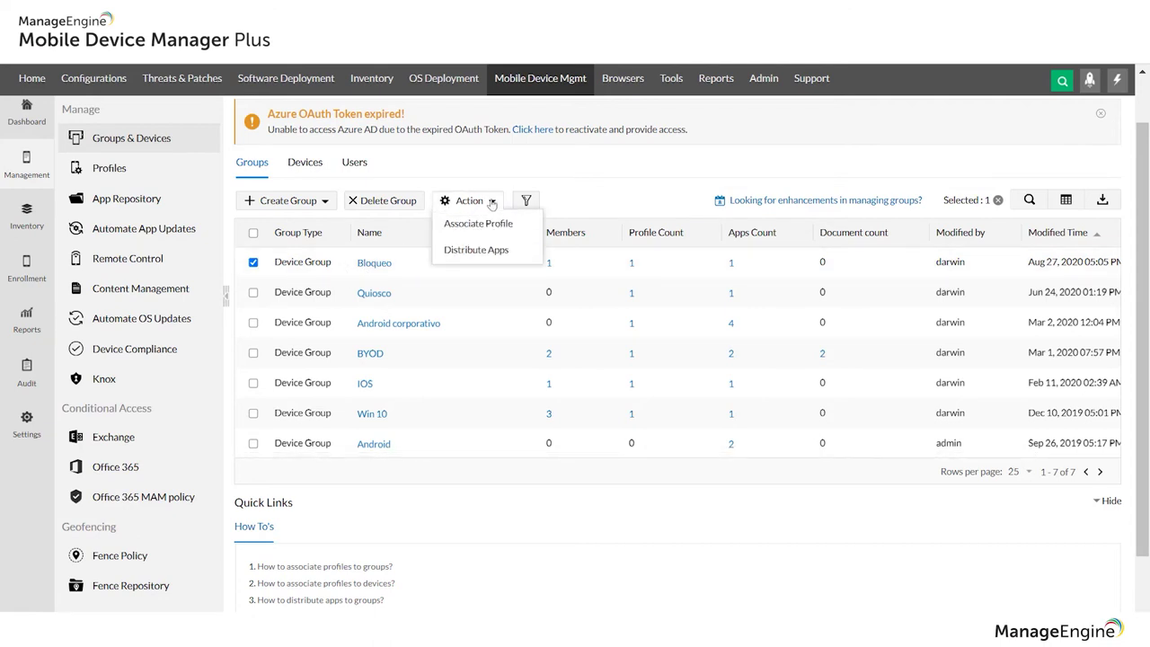
{"action": "left_click", "coordinate": [476, 250]}
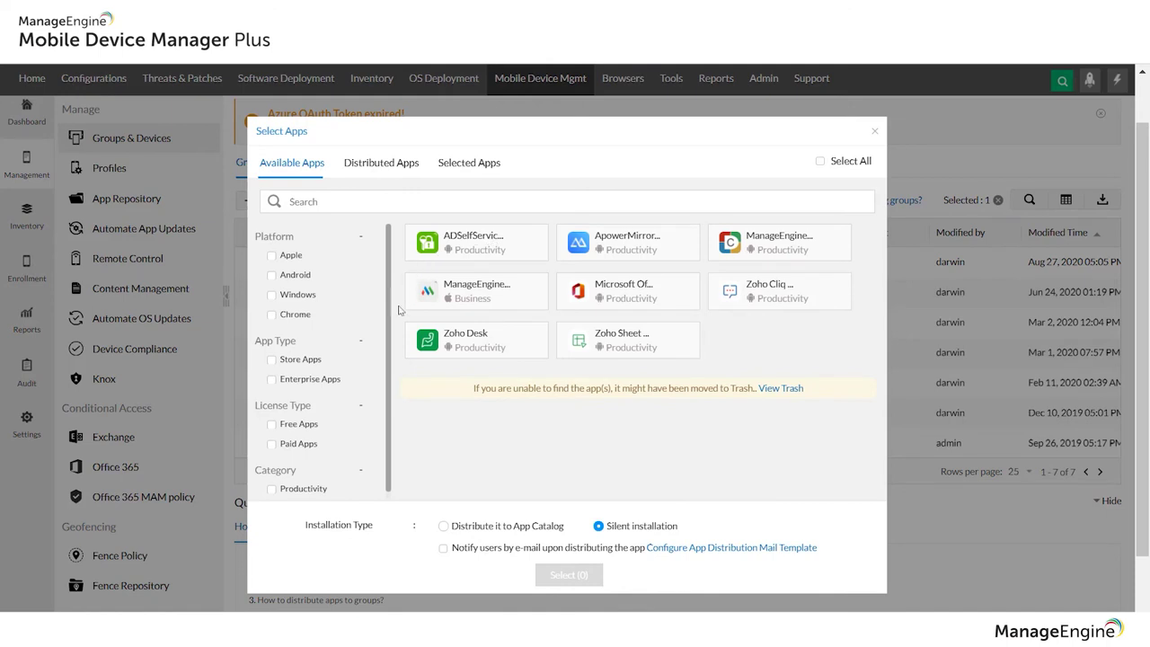
{"action": "left_click", "coordinate": [483, 340]}
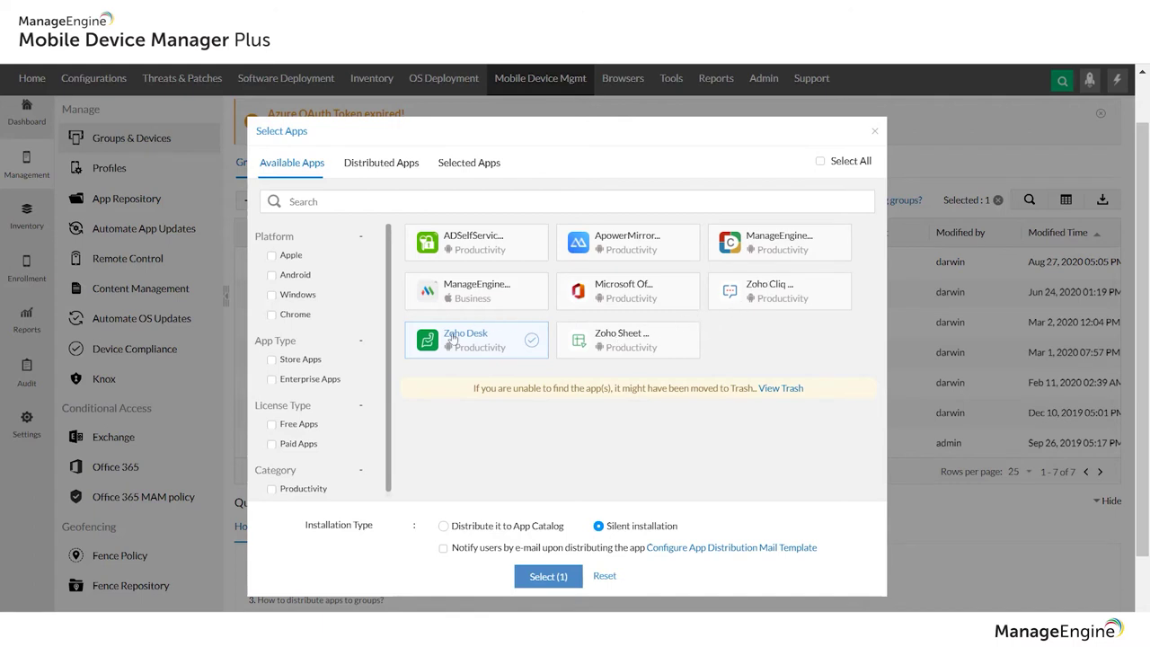
{"action": "left_click", "coordinate": [802, 292]}
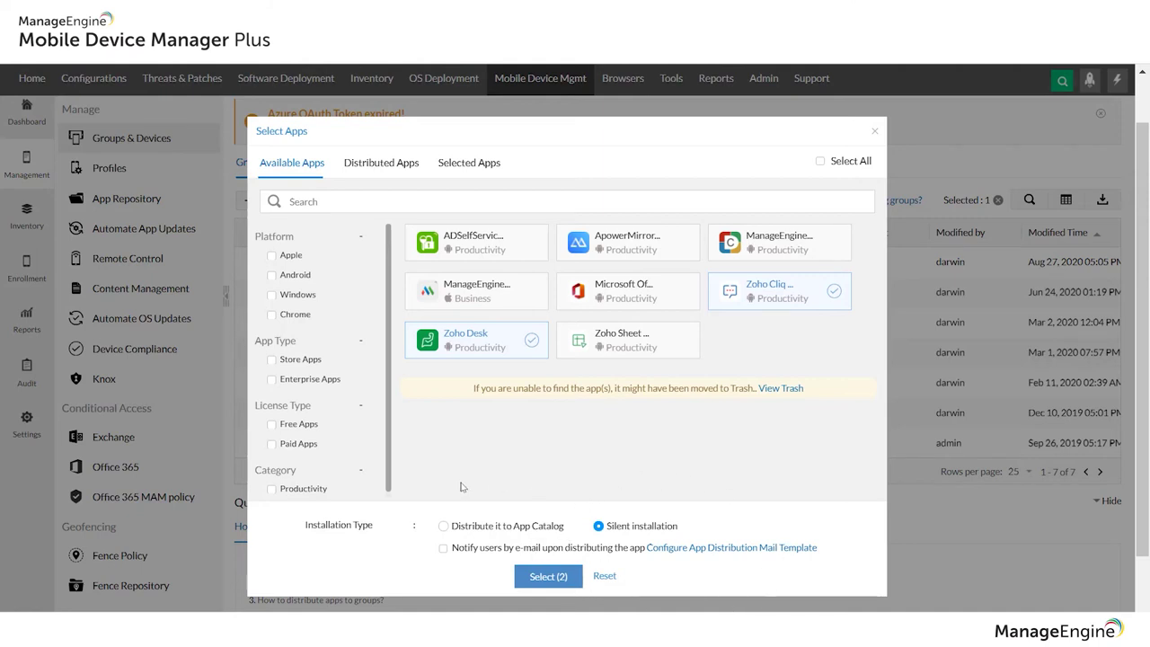
{"action": "left_click", "coordinate": [548, 576]}
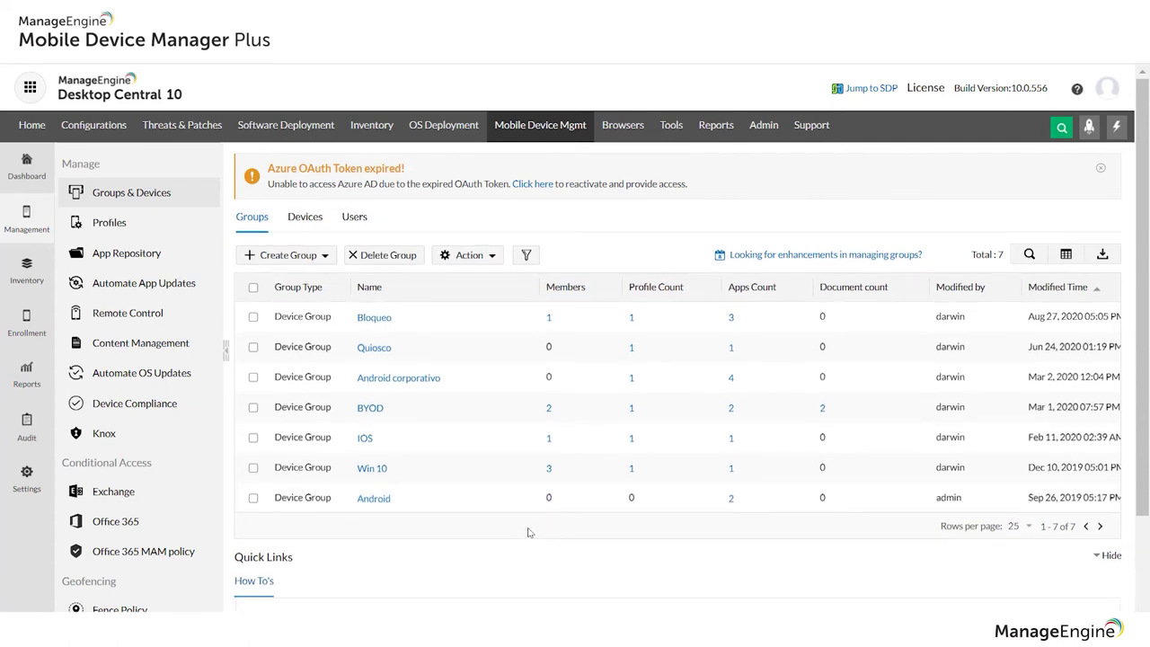
- Look over the documents in Content Management and the page for adding new documents
{"action": "left_click", "coordinate": [131, 343]}
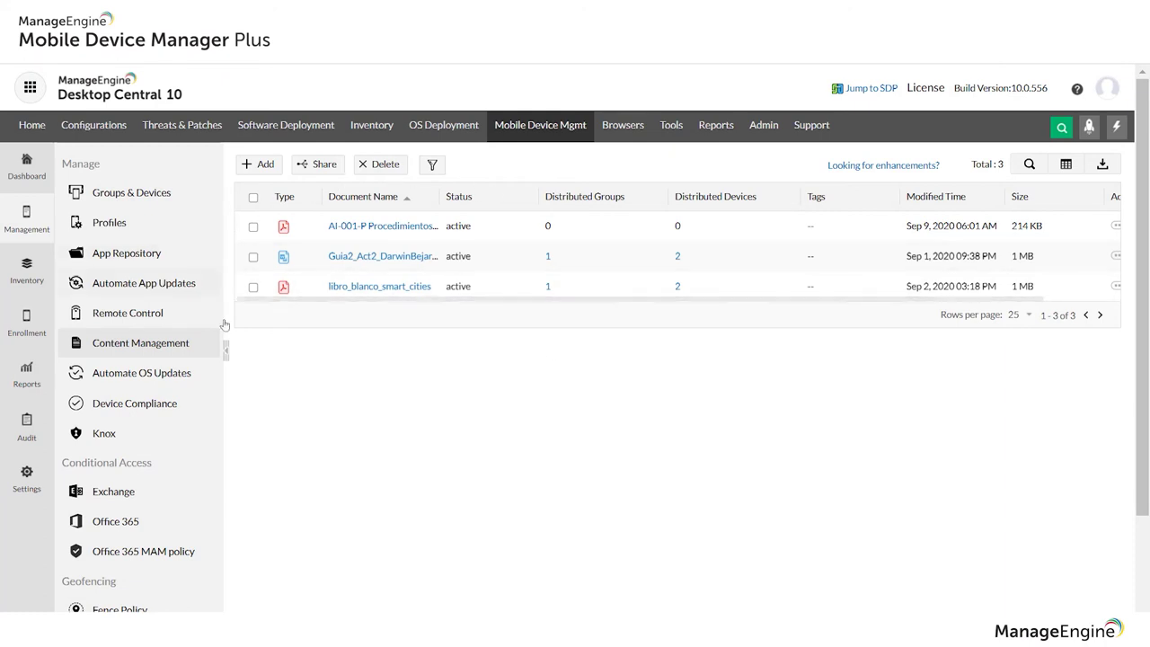
{"action": "left_click", "coordinate": [264, 166]}
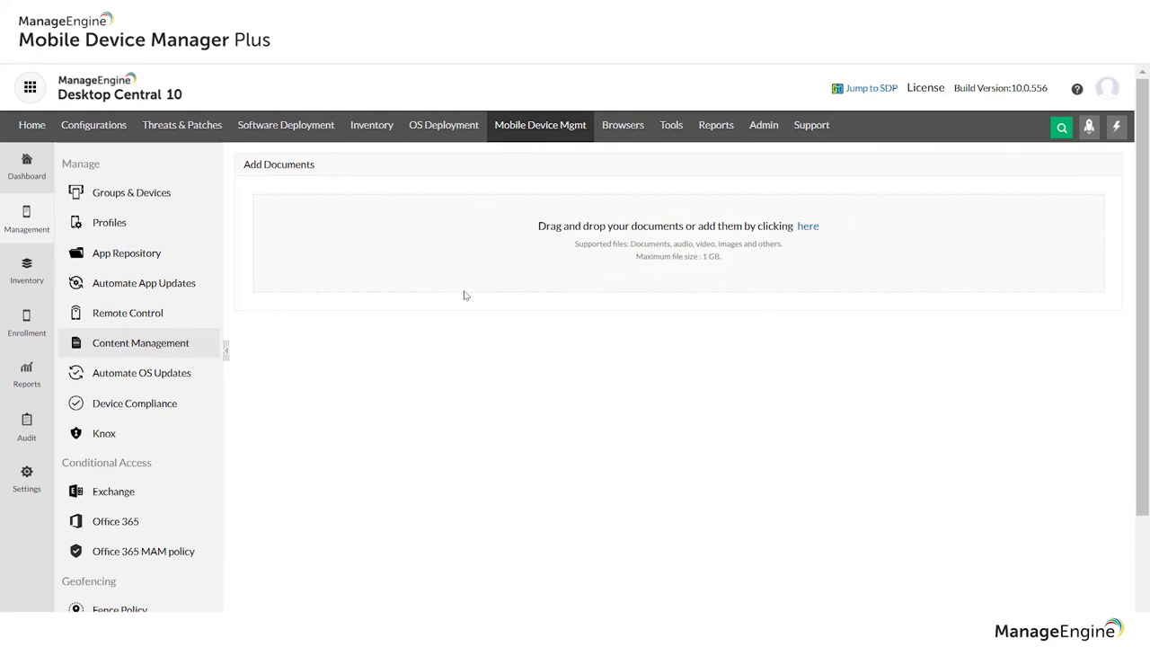
{"action": "left_click", "coordinate": [134, 346]}
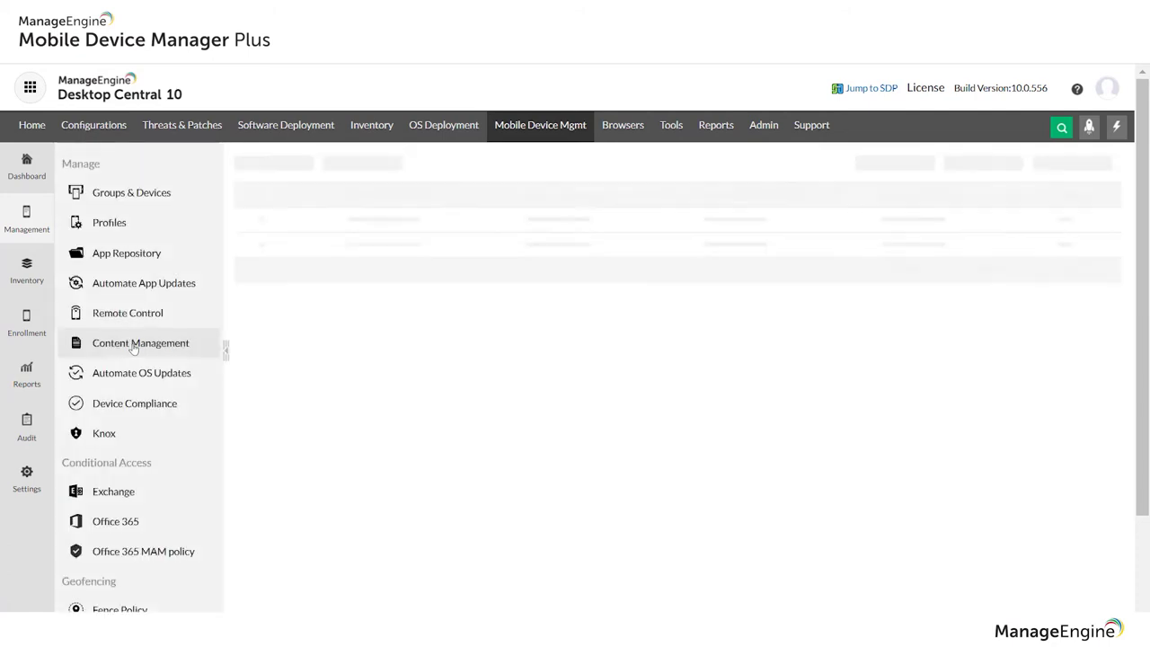
- Distribute the AI-001-P Procedimientos and libro_blanco_smart_cities PDF documents to the Bloqueo device group
{"action": "left_click", "coordinate": [126, 192]}
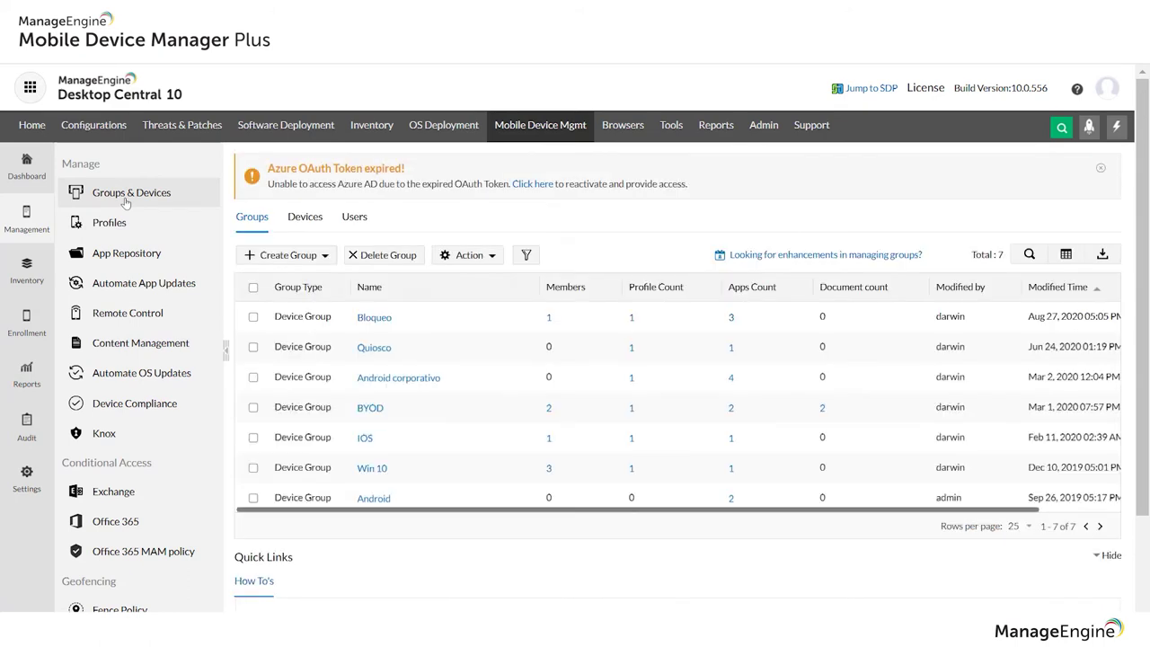
{"action": "left_click", "coordinate": [252, 316]}
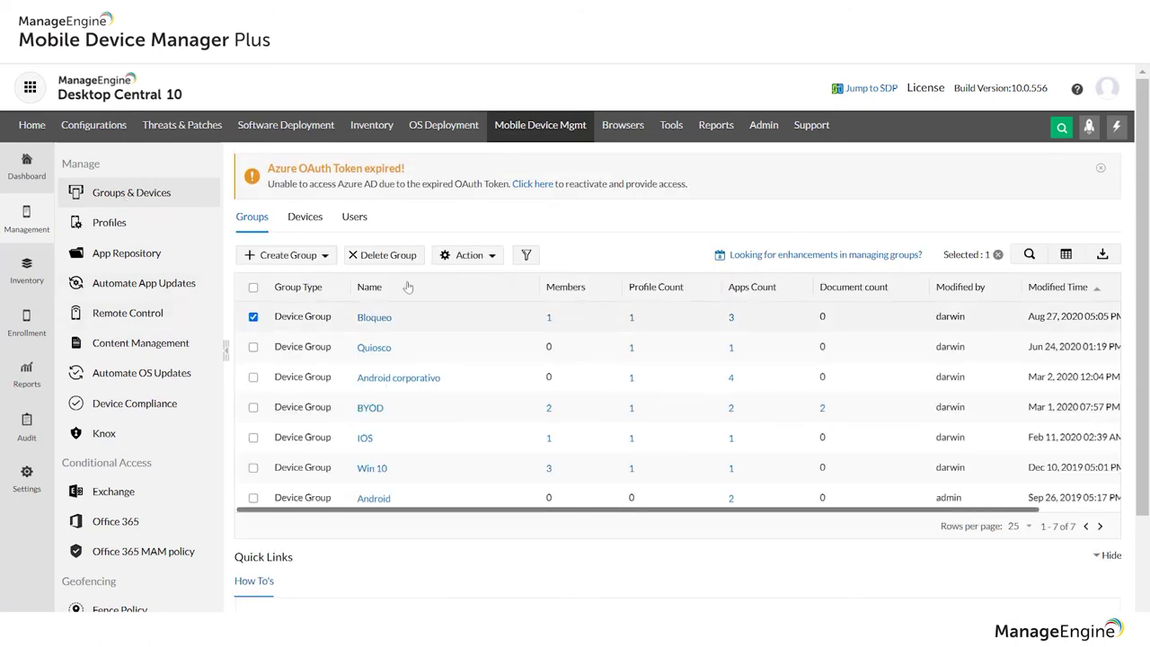
{"action": "left_click", "coordinate": [482, 258]}
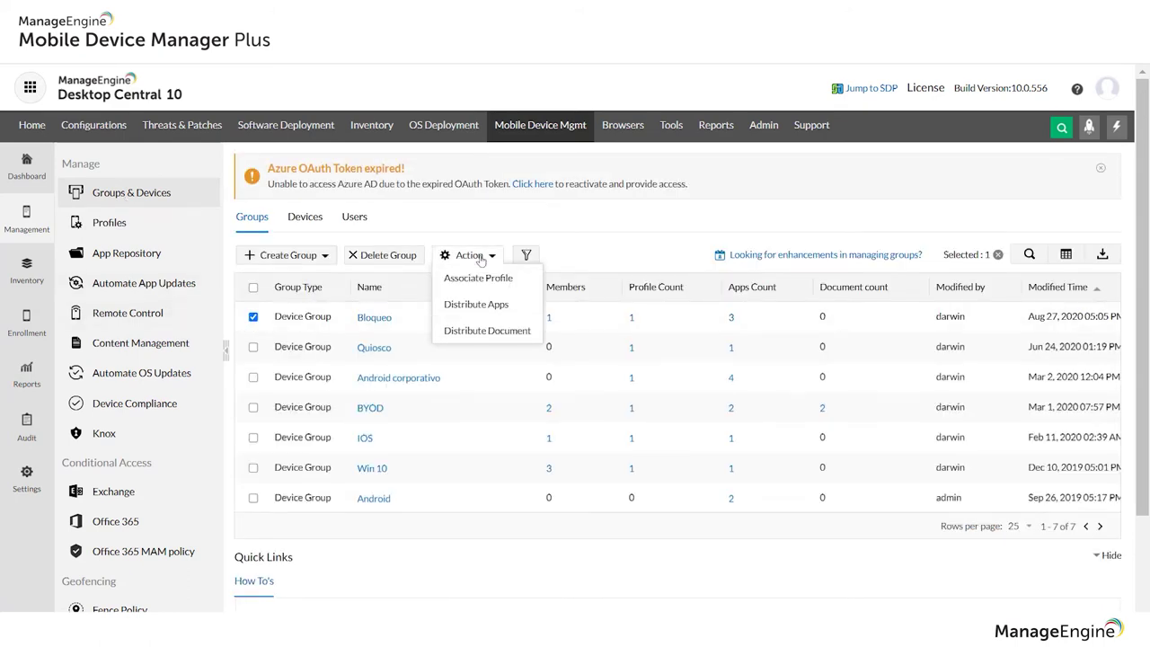
{"action": "left_click", "coordinate": [487, 332]}
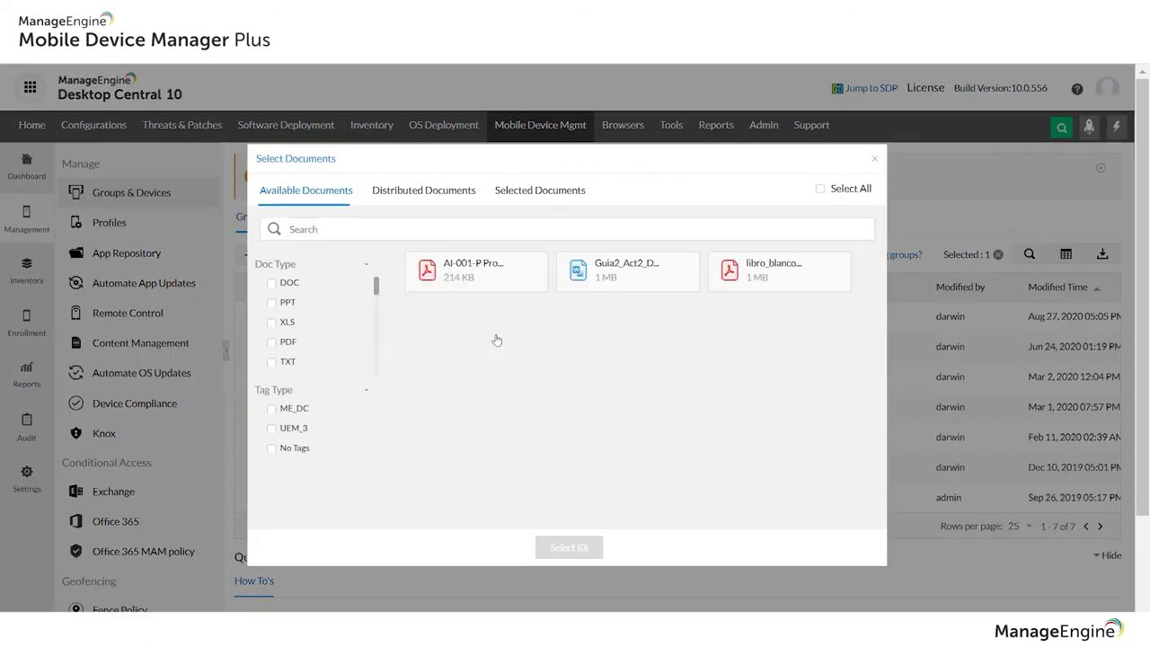
{"action": "left_click", "coordinate": [490, 286]}
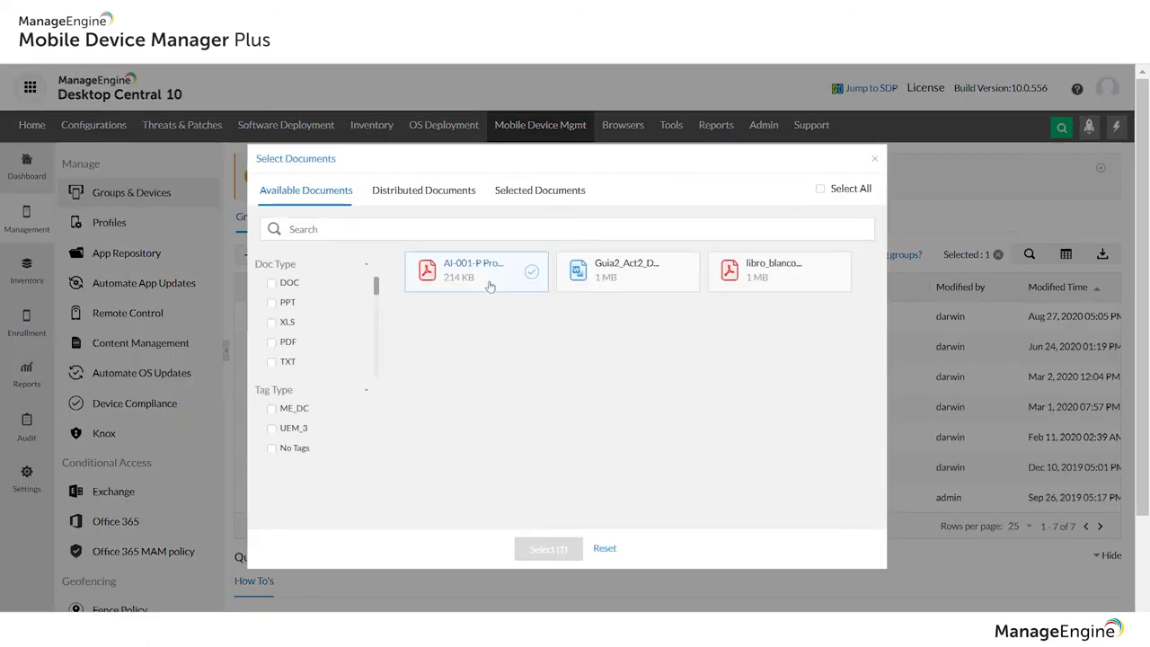
{"action": "left_click", "coordinate": [744, 277]}
{"action": "left_click", "coordinate": [548, 549]}
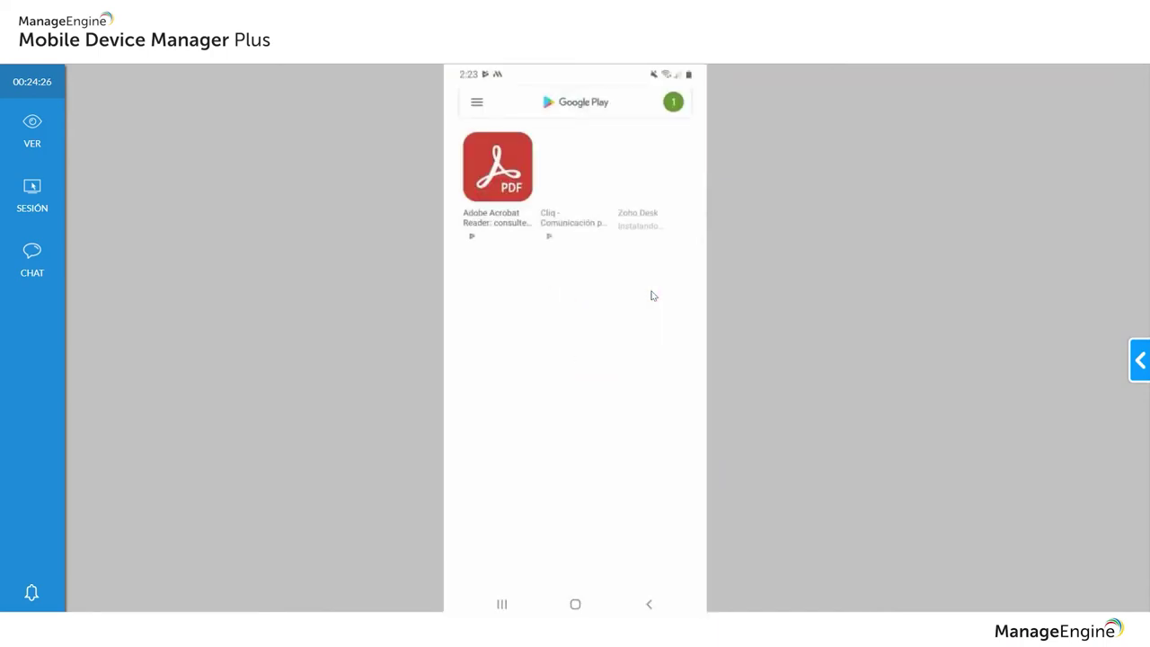
- Check the managed phone's Google Play apps and content catalog in the remote session
{"action": "left_click", "coordinate": [636, 159]}
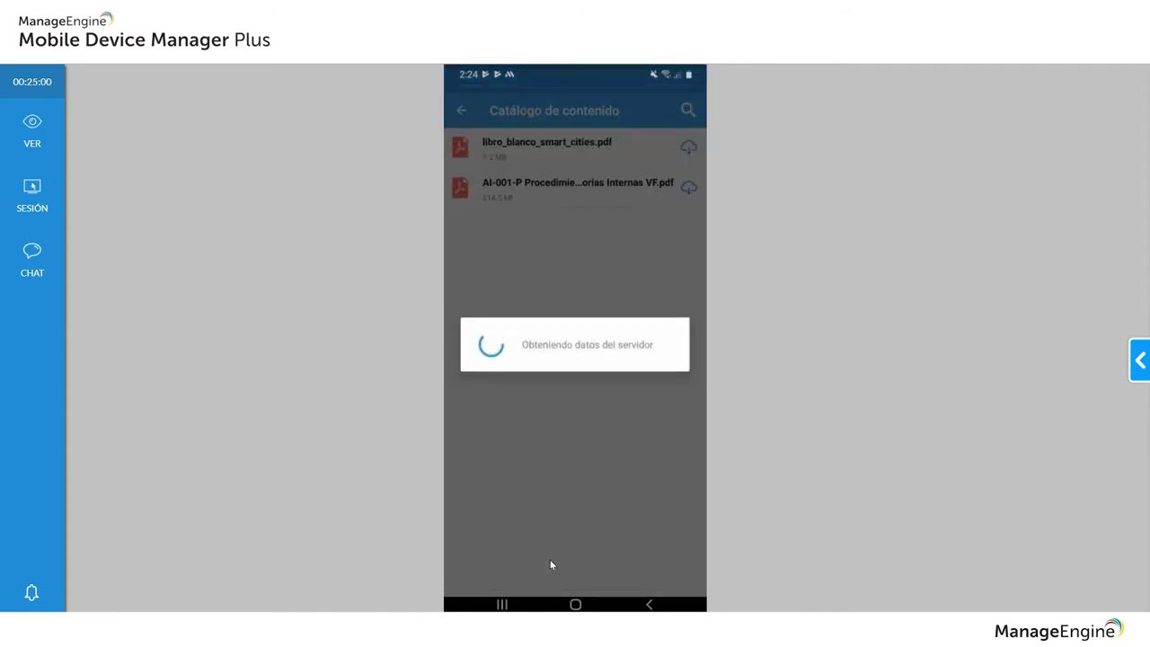
{"action": "left_click", "coordinate": [704, 509]}
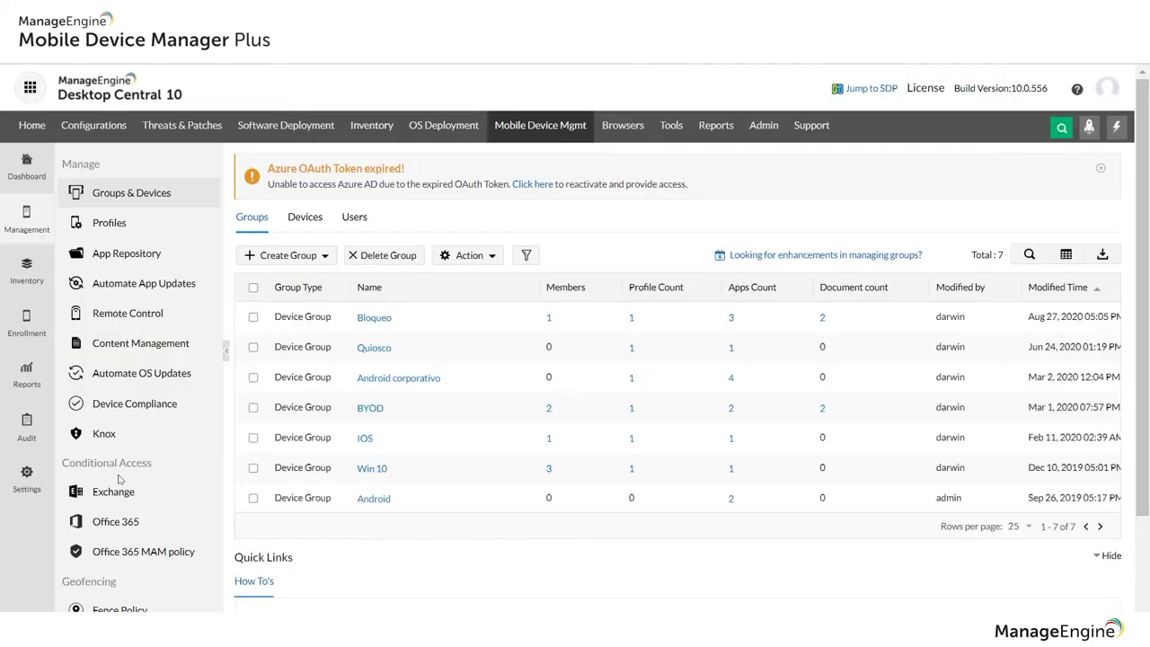
- Look over the remaining management options, including Conditional Access and Geofencing, and open the mobile device inventory
{"action": "scroll", "coordinate": [173, 368], "scroll_direction": "down", "scroll_amount": 1}
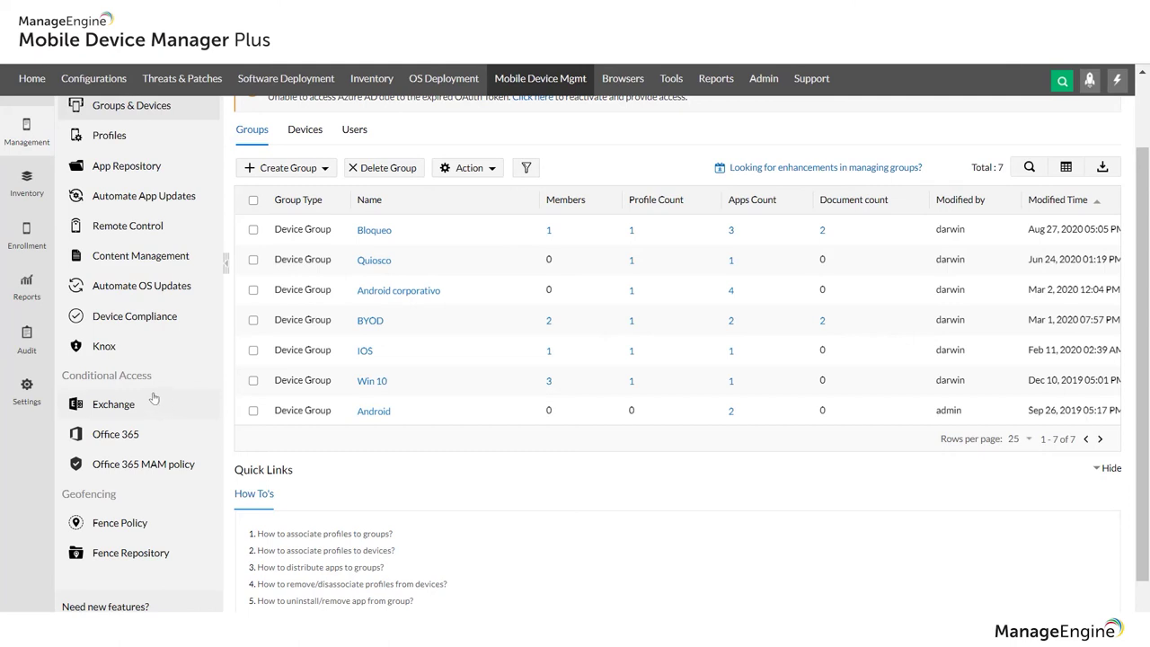
{"action": "scroll", "coordinate": [154, 398], "scroll_direction": "up", "scroll_amount": 2}
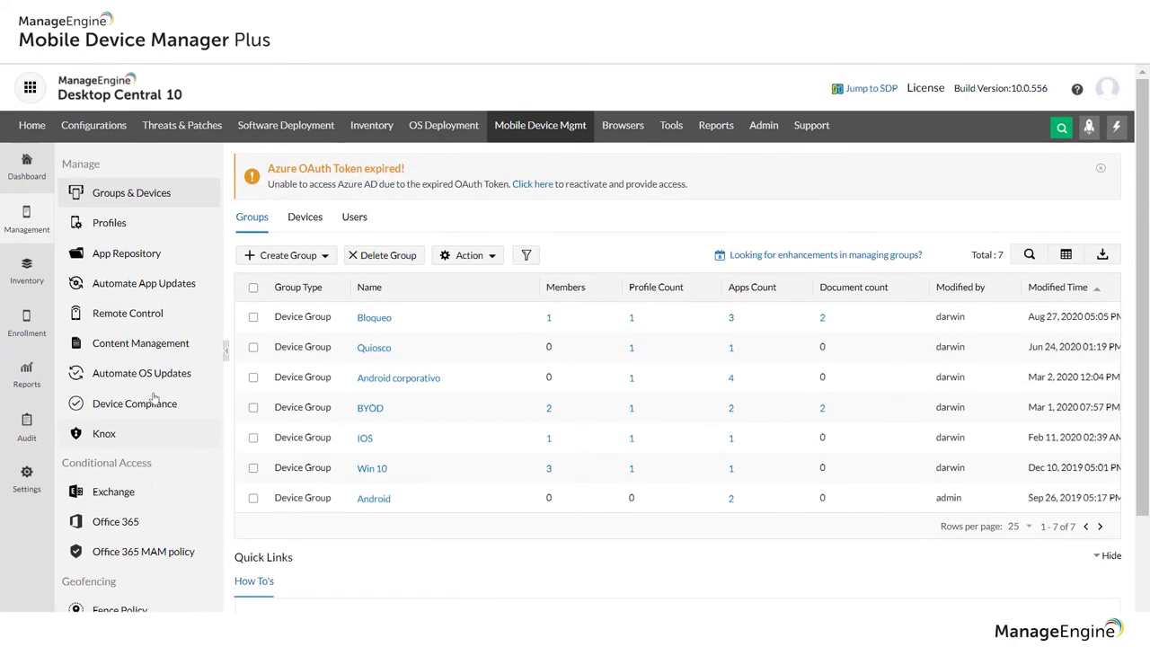
{"action": "left_click", "coordinate": [31, 274]}
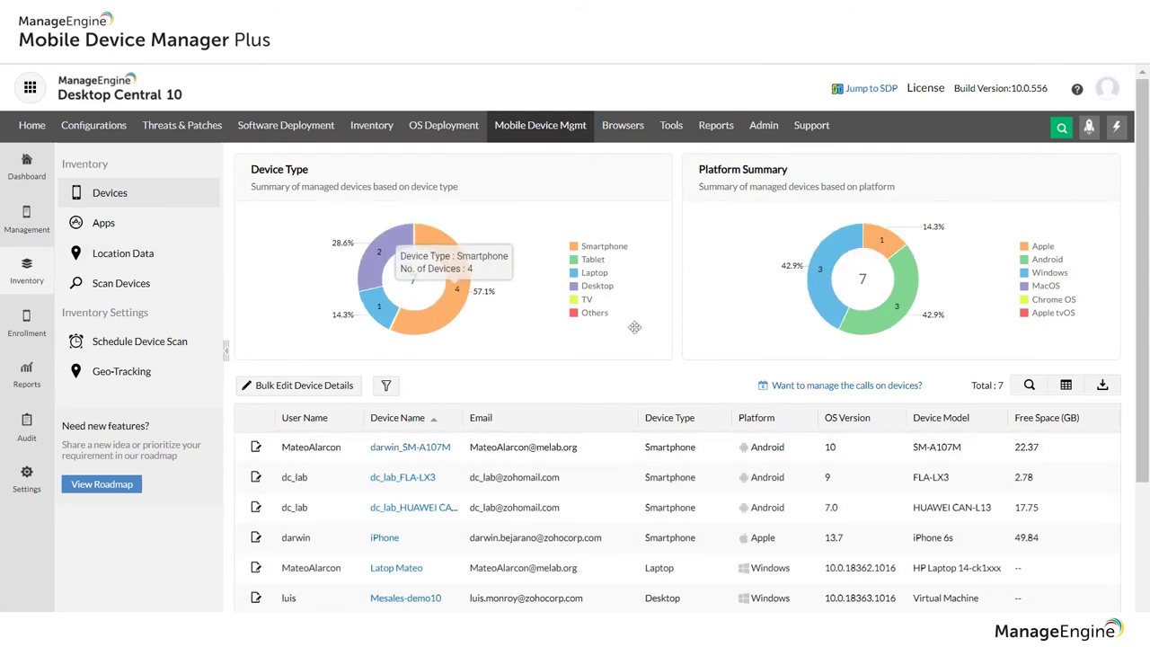
- Open the inventory's Location Data and examine the map around the Windows device in Bogotá, Colombia
{"action": "left_click", "coordinate": [129, 256]}
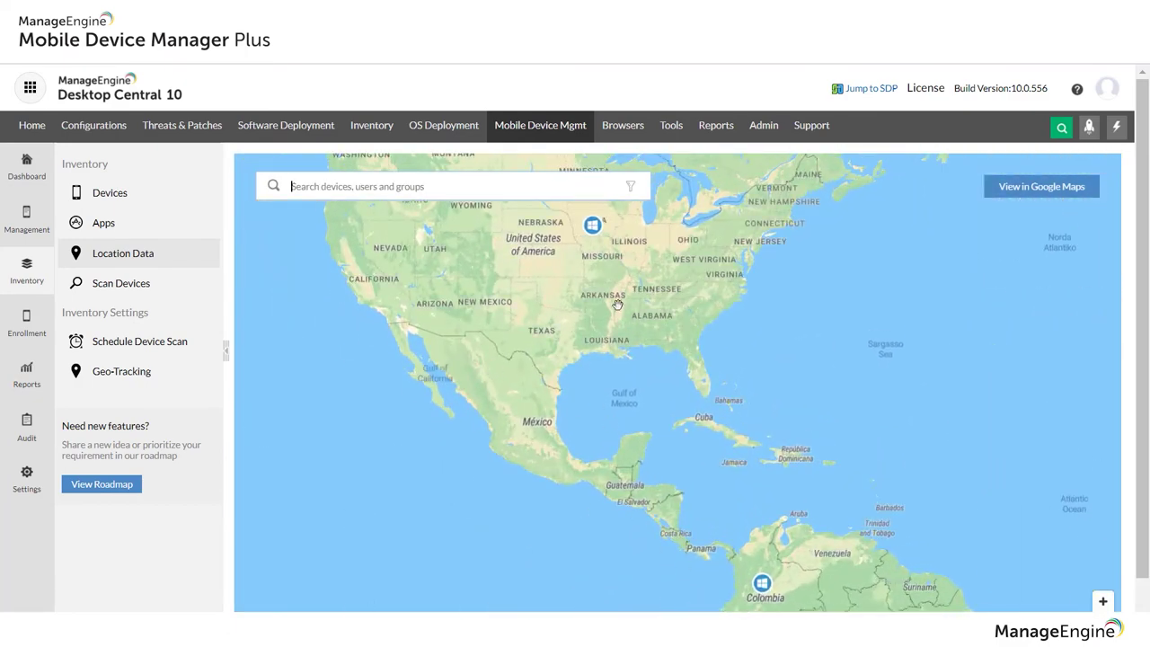
{"action": "mouse_move", "coordinate": [587, 226]}
{"action": "scroll", "coordinate": [773, 575], "scroll_direction": "up", "scroll_amount": 1}
{"action": "scroll", "coordinate": [773, 576], "scroll_direction": "up", "scroll_amount": 1}
{"action": "left_click_drag", "start_coordinate": [760, 481], "coordinate": [751, 445]}
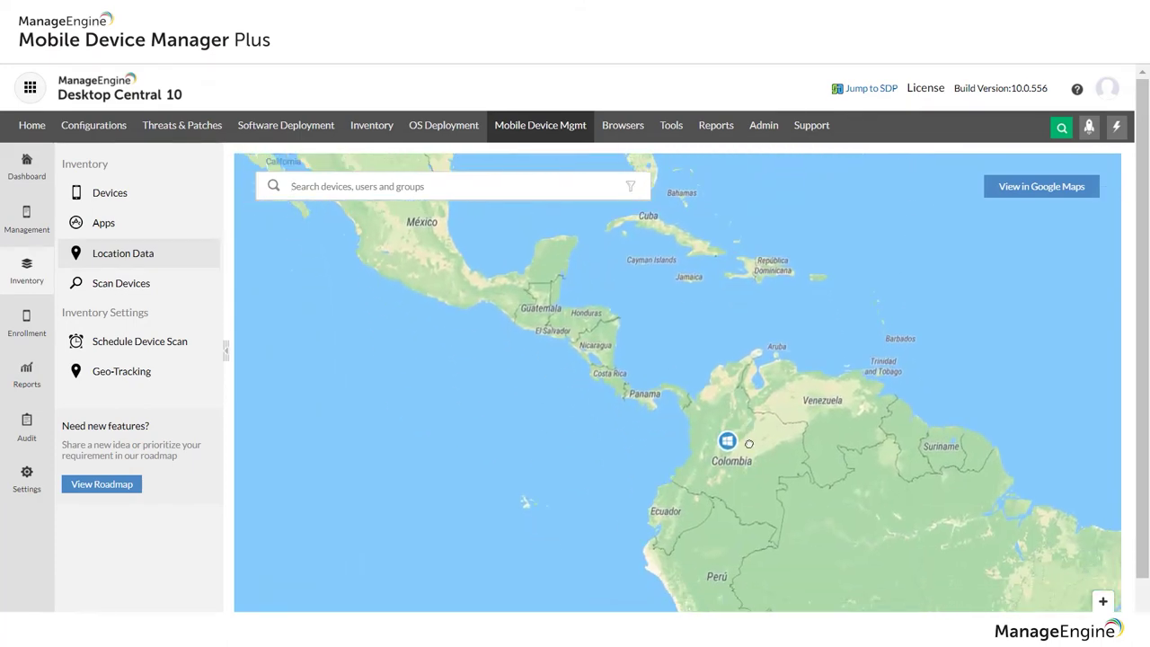
{"action": "scroll", "coordinate": [749, 443], "scroll_direction": "up", "scroll_amount": 3}
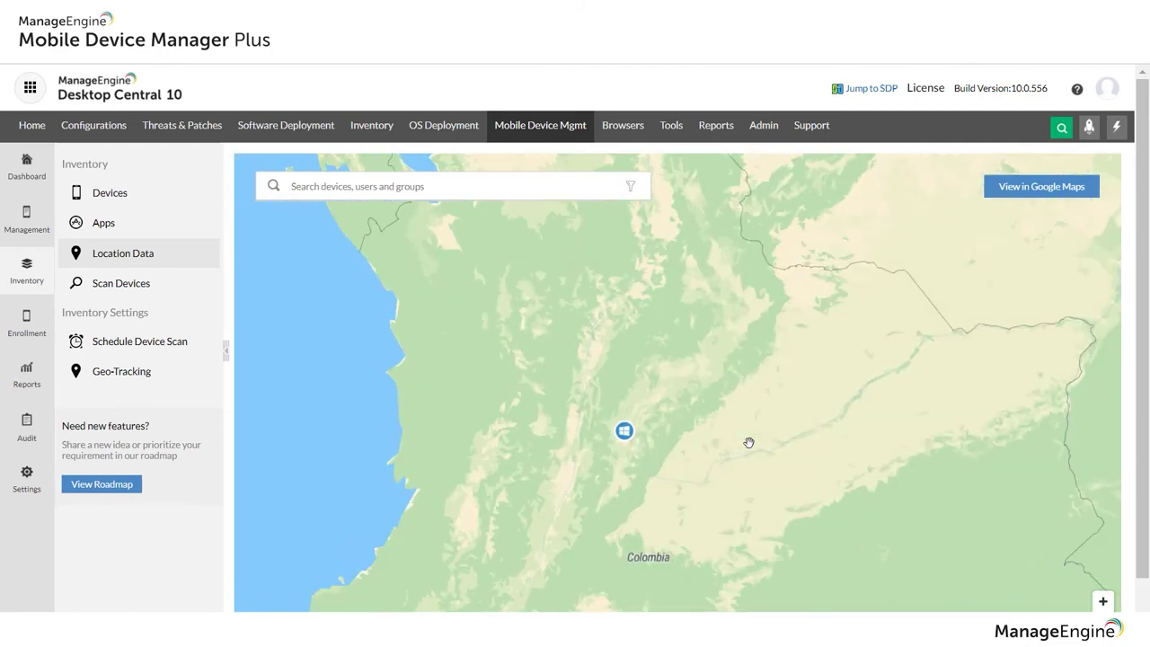
{"action": "scroll", "coordinate": [749, 442], "scroll_direction": "up", "scroll_amount": 3}
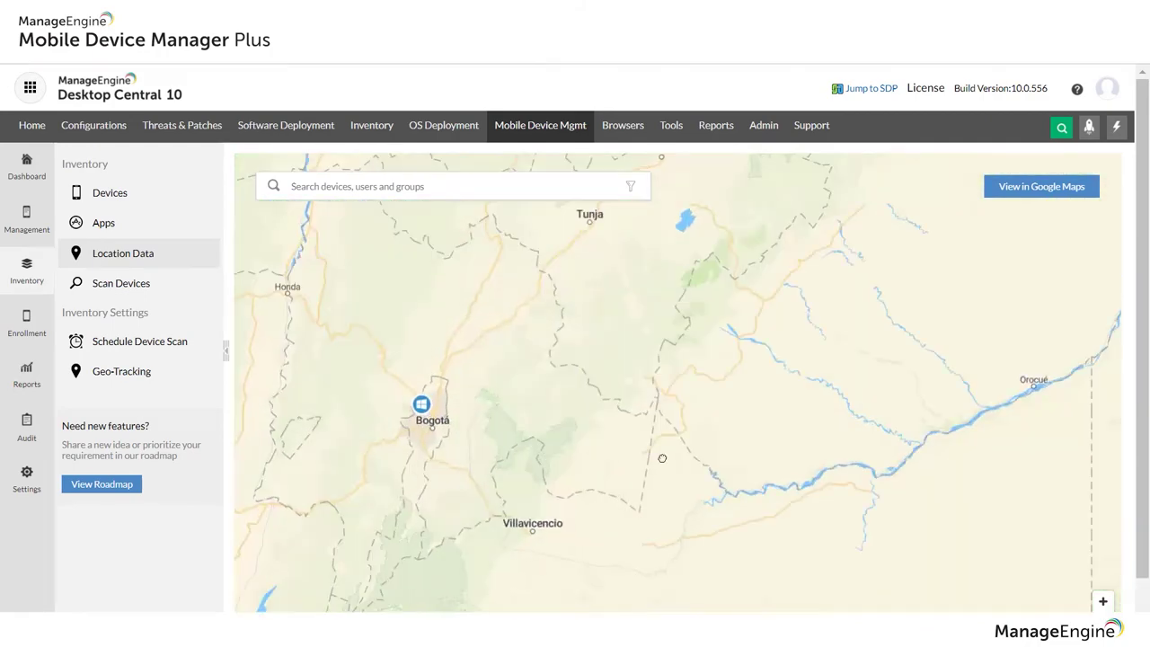
{"action": "left_click_drag", "start_coordinate": [675, 442], "coordinate": [772, 445]}
{"action": "scroll", "coordinate": [772, 445], "scroll_direction": "up", "scroll_amount": 2}
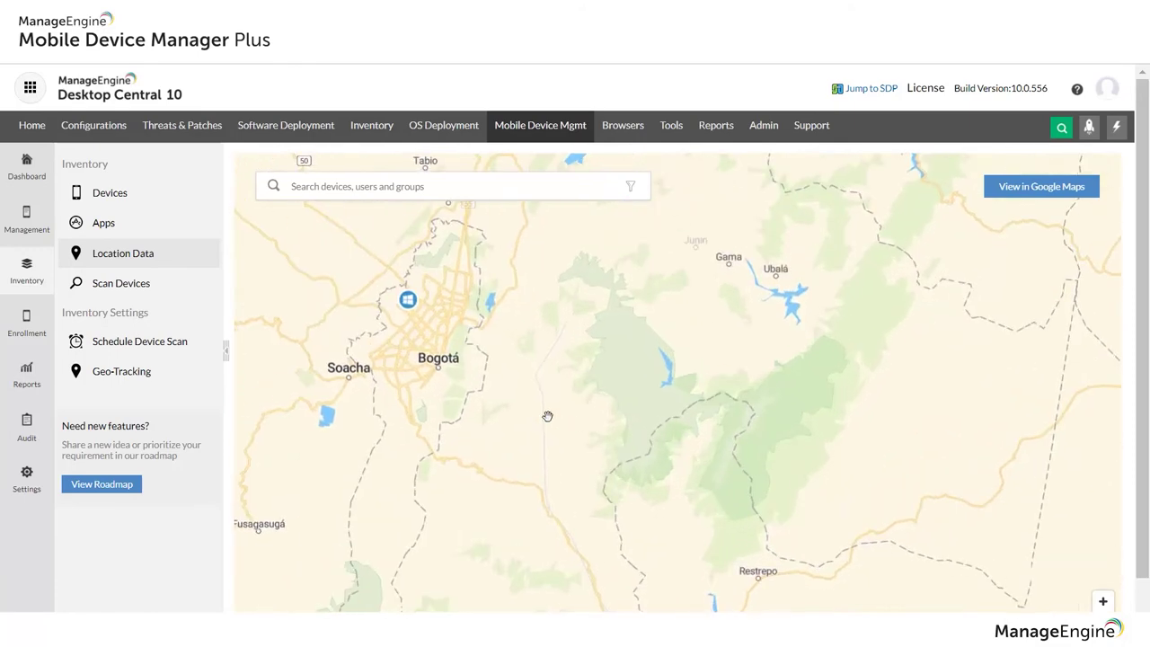
- Examine the location map at street level around the cluster of managed devices in Engativá, Bogotá
{"action": "left_click_drag", "start_coordinate": [438, 359], "coordinate": [624, 432]}
{"action": "scroll", "coordinate": [625, 427], "scroll_direction": "up", "scroll_amount": 3}
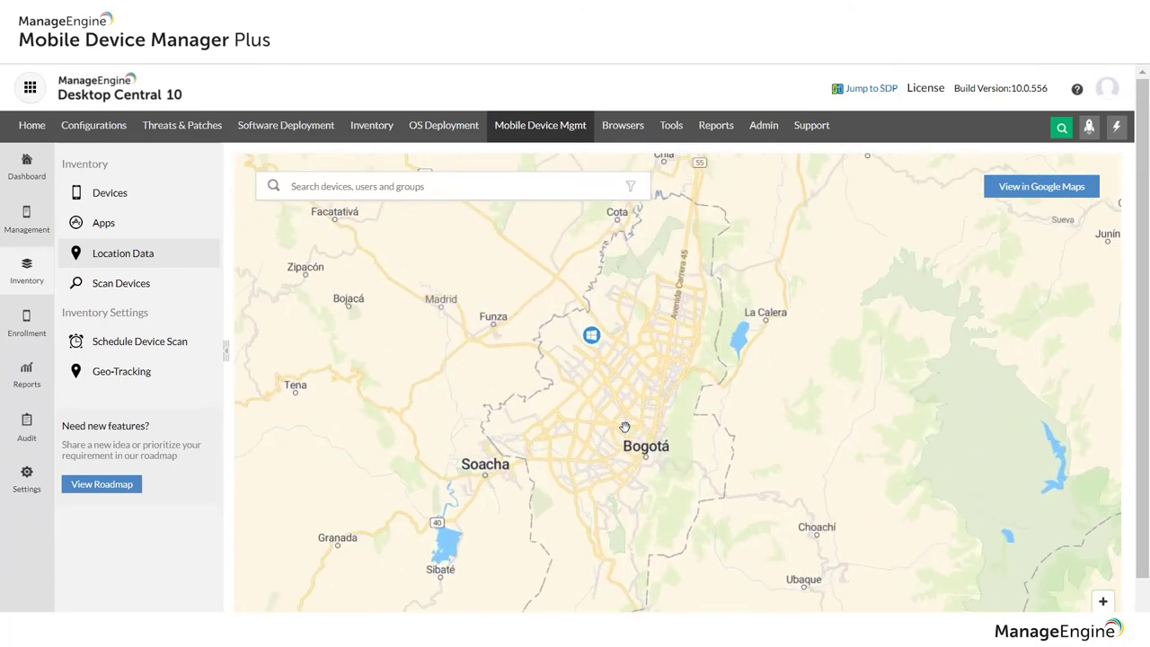
{"action": "left_click", "coordinate": [549, 234]}
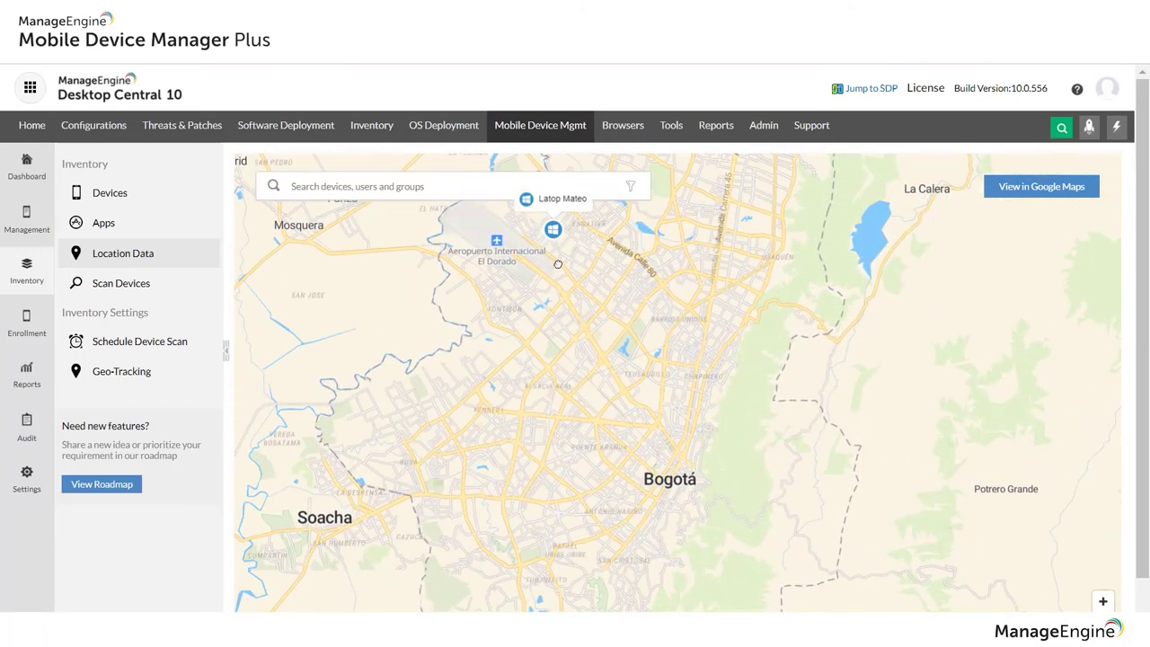
{"action": "left_click_drag", "start_coordinate": [549, 234], "coordinate": [590, 370]}
{"action": "scroll", "coordinate": [700, 414], "scroll_direction": "up", "scroll_amount": 3}
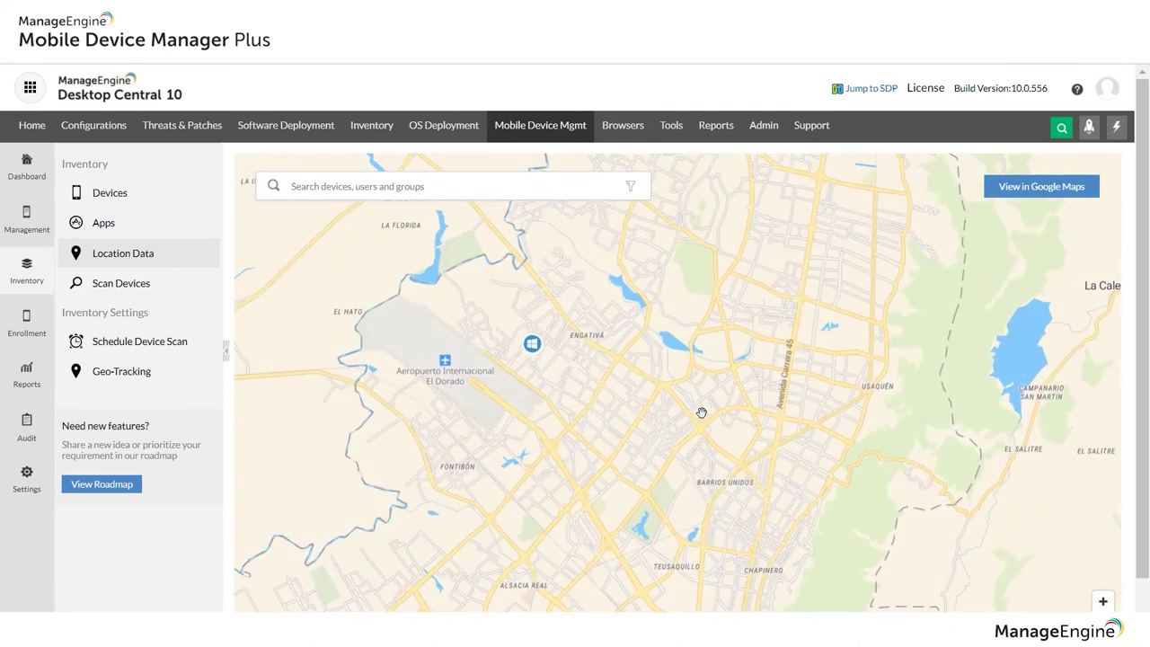
{"action": "left_click_drag", "start_coordinate": [505, 388], "coordinate": [717, 465]}
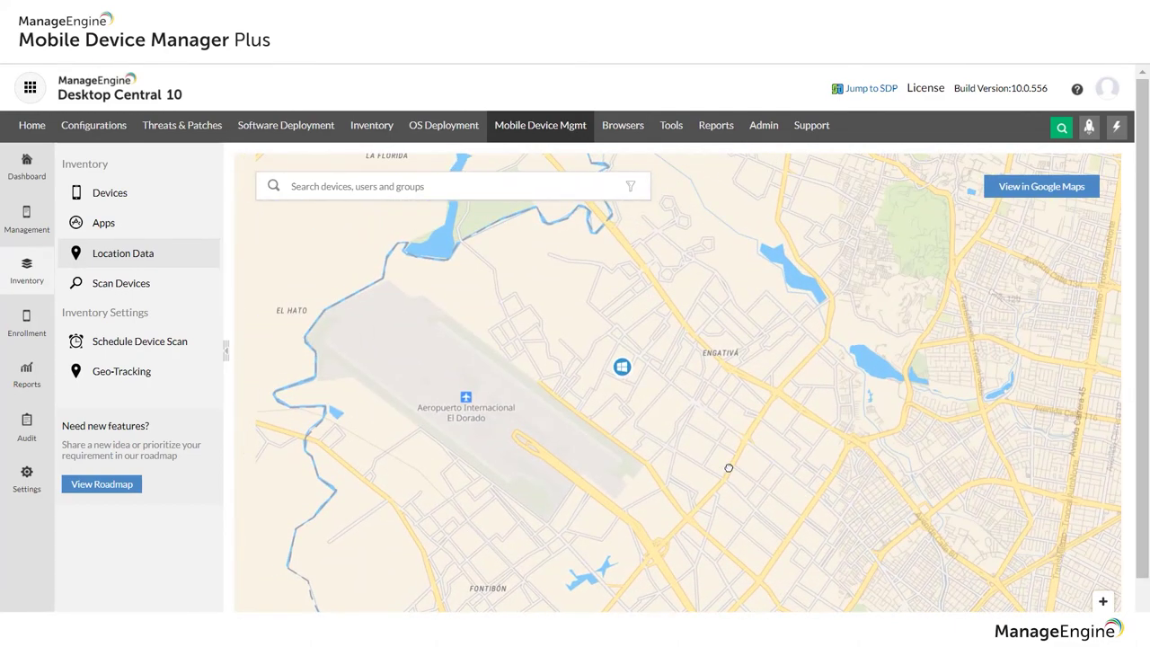
{"action": "scroll", "coordinate": [729, 466], "scroll_direction": "up", "scroll_amount": 1}
{"action": "scroll", "coordinate": [729, 466], "scroll_direction": "up", "scroll_amount": 1}
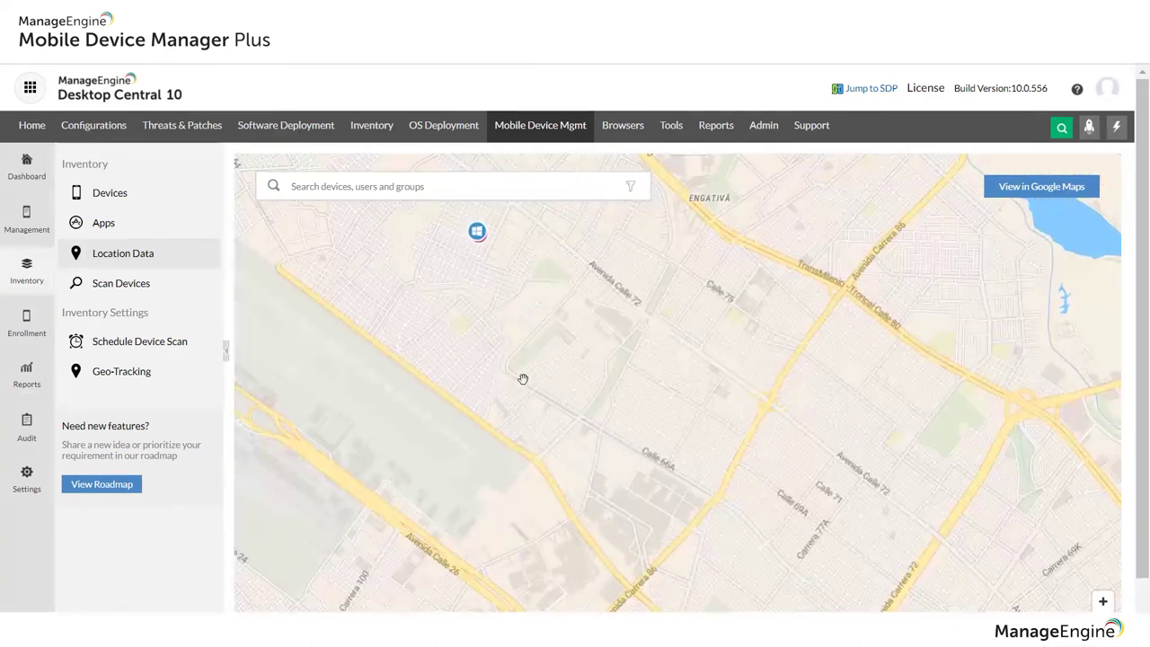
{"action": "left_click_drag", "start_coordinate": [522, 380], "coordinate": [744, 529]}
{"action": "scroll", "coordinate": [748, 483], "scroll_direction": "up", "scroll_amount": 3}
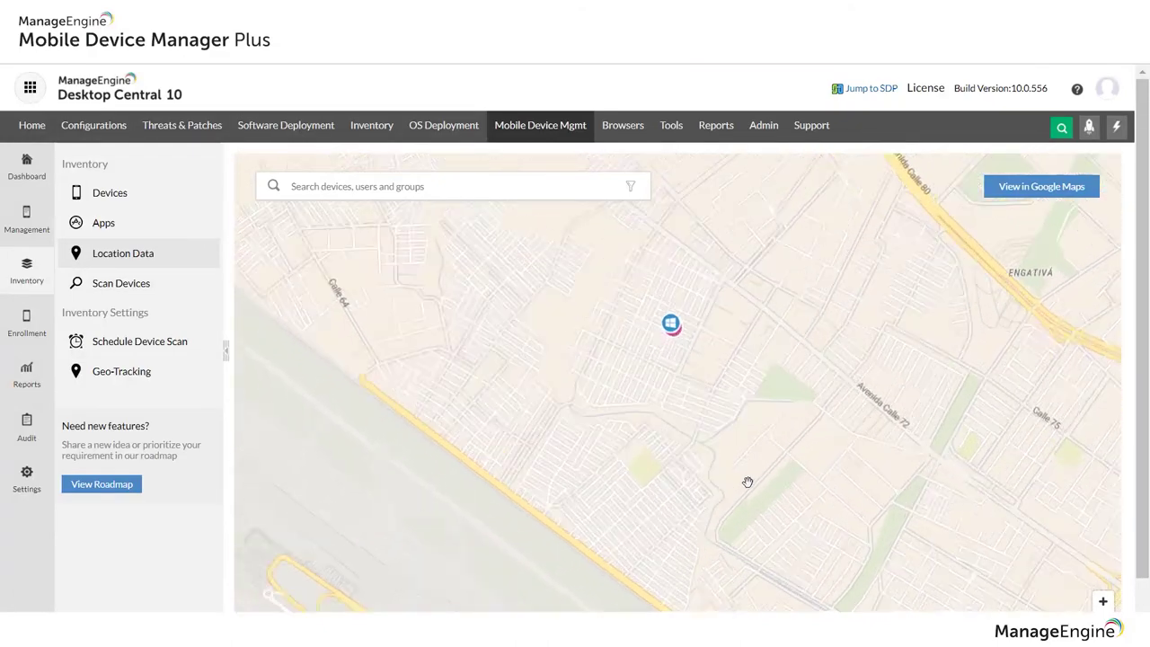
{"action": "mouse_move", "coordinate": [604, 323]}
{"action": "left_mouse_down"}
{"action": "mouse_move", "coordinate": [649, 468]}
{"action": "mouse_move", "coordinate": [704, 581]}
{"action": "left_mouse_up"}
{"action": "scroll", "coordinate": [657, 508], "scroll_direction": "up", "scroll_amount": 1}
{"action": "scroll", "coordinate": [657, 508], "scroll_direction": "up", "scroll_amount": 1}
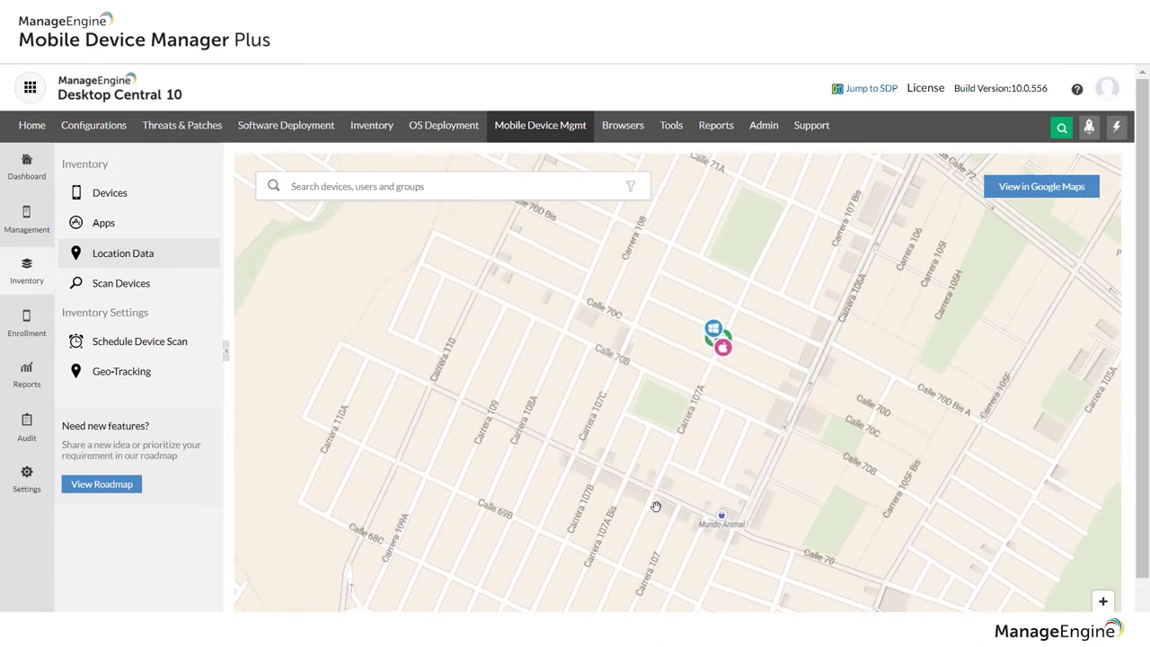
{"action": "scroll", "coordinate": [672, 371], "scroll_direction": "up", "scroll_amount": 1}
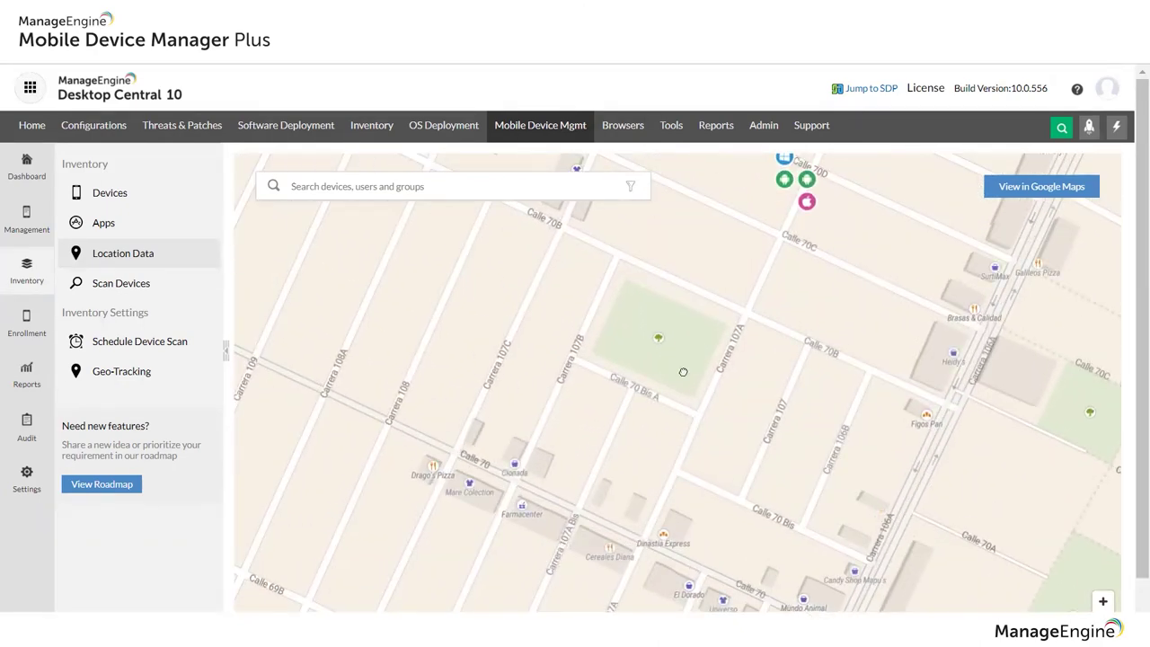
{"action": "left_click_drag", "start_coordinate": [776, 204], "coordinate": [627, 463]}
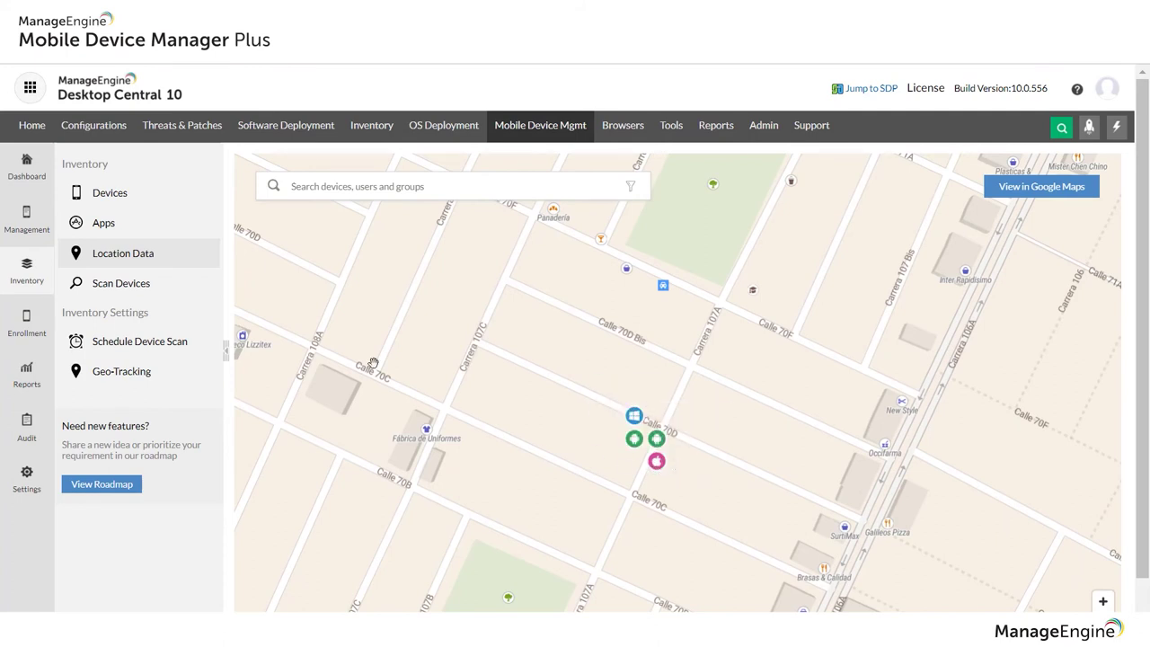
- Open the dc_lab_FLA-LX3 phone from the device inventory and review its device, OS, security, network and memory summary
{"action": "left_click", "coordinate": [105, 196]}
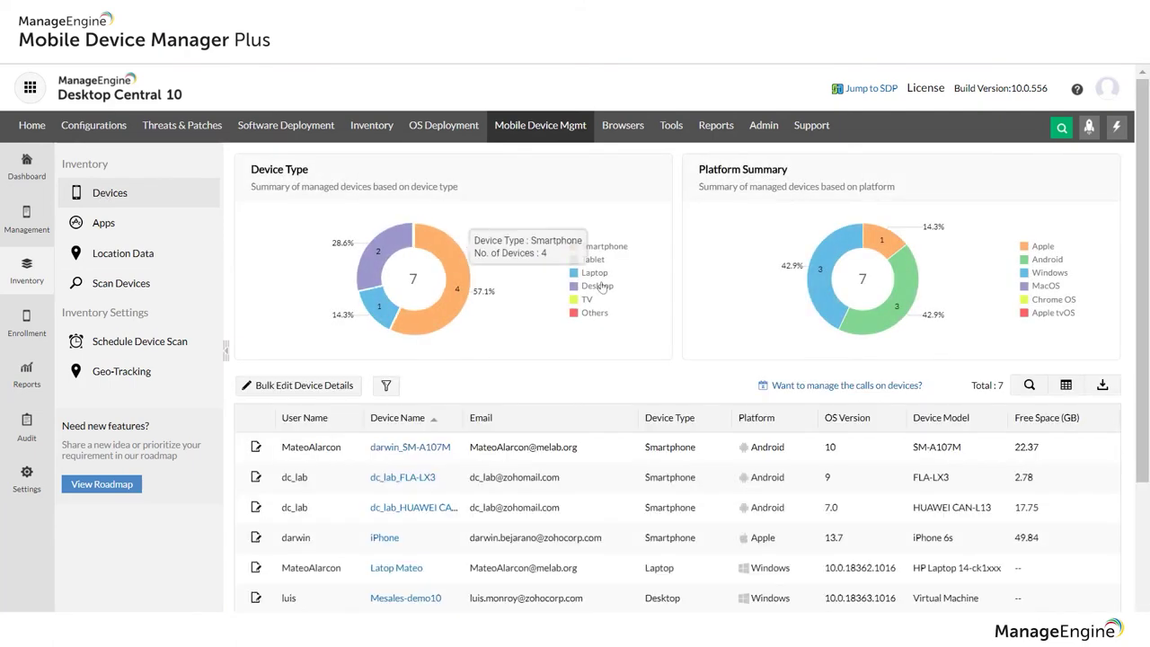
{"action": "left_click", "coordinate": [418, 479]}
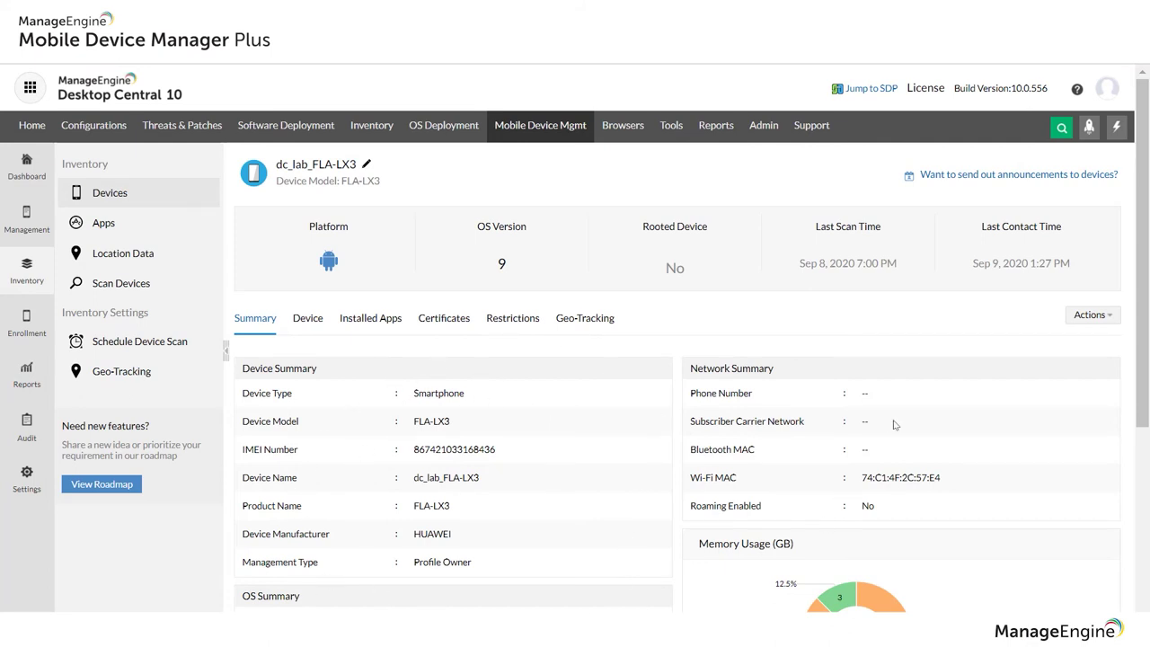
{"action": "scroll", "coordinate": [895, 424], "scroll_direction": "down", "scroll_amount": 1}
{"action": "scroll", "coordinate": [899, 378], "scroll_direction": "down", "scroll_amount": 2}
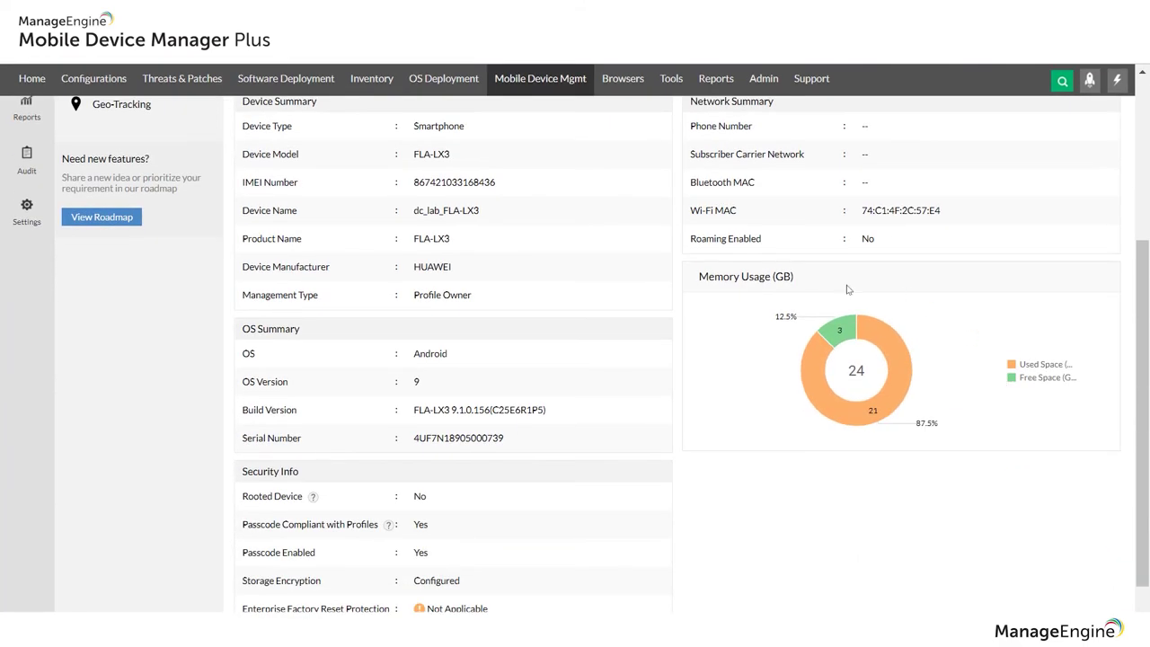
{"action": "scroll", "coordinate": [629, 475], "scroll_direction": "up", "scroll_amount": 3}
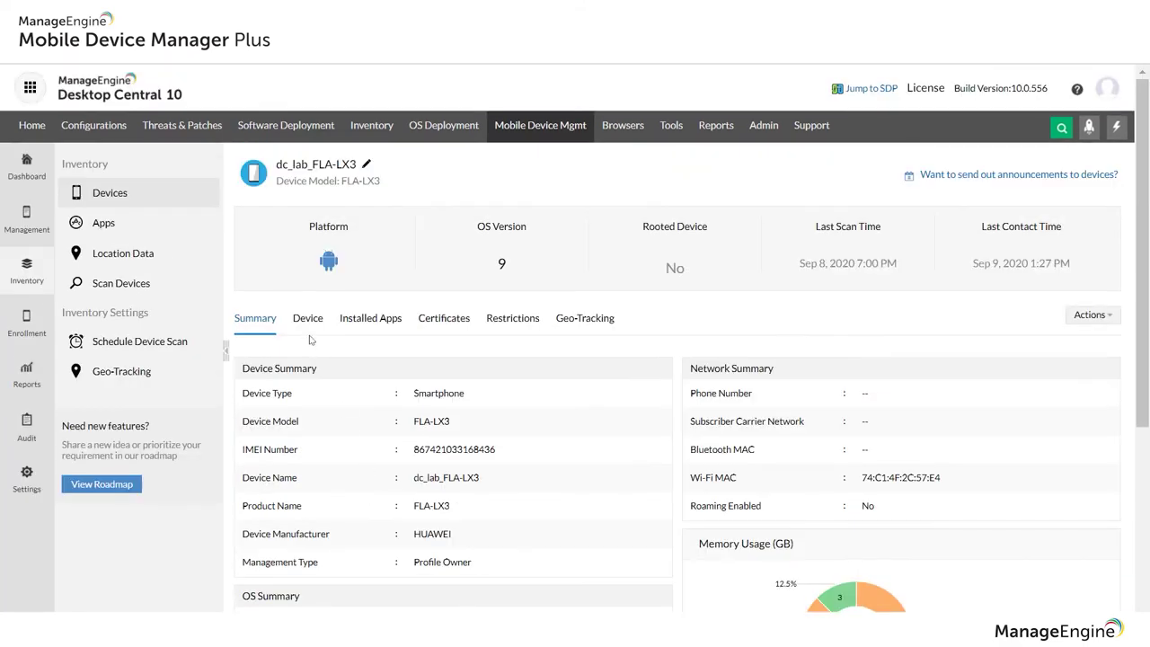
- Review the phone's device, network and SIM information, installed apps and restrictions
{"action": "left_click", "coordinate": [305, 322]}
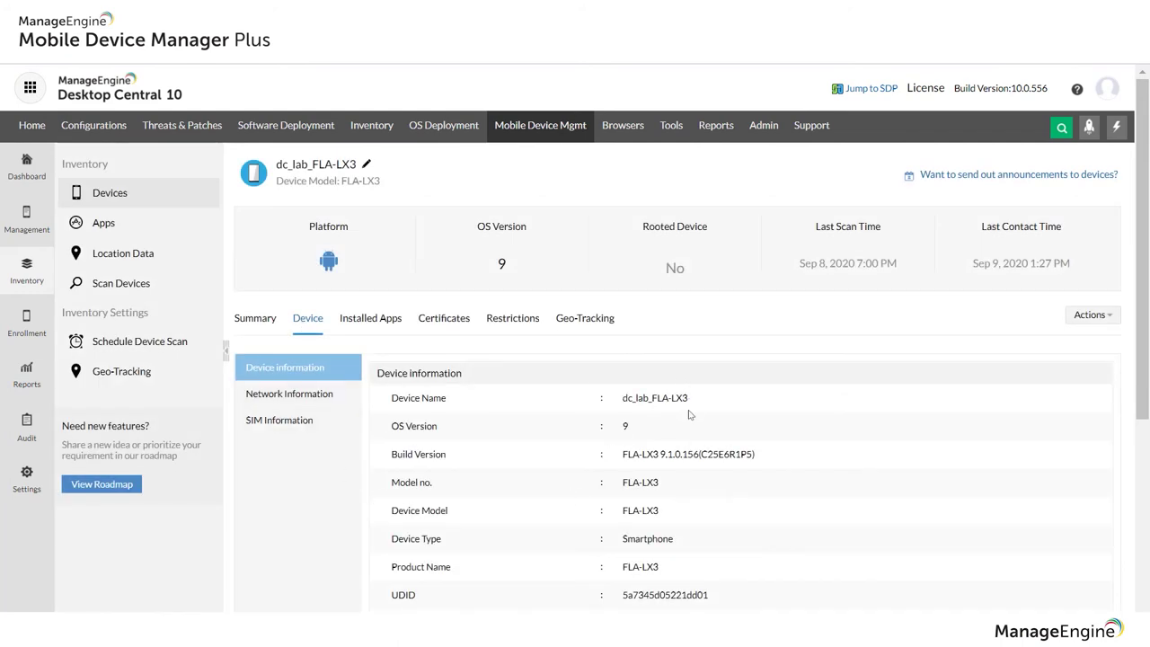
{"action": "left_click", "coordinate": [289, 395]}
{"action": "left_click", "coordinate": [291, 424]}
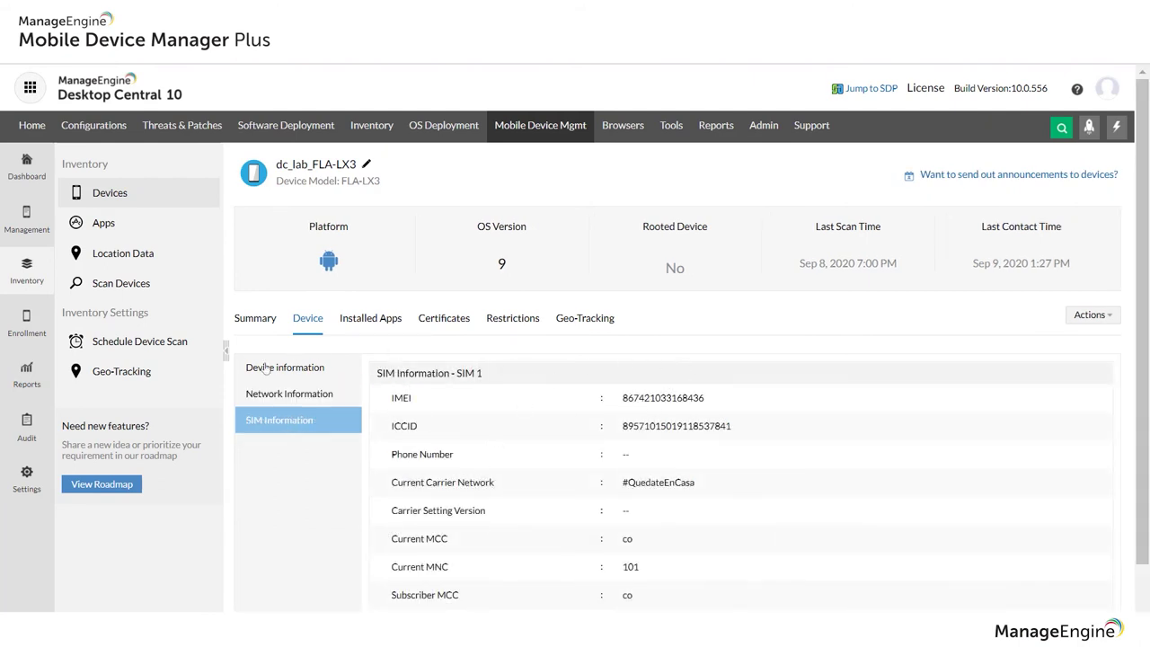
{"action": "left_click", "coordinate": [365, 329]}
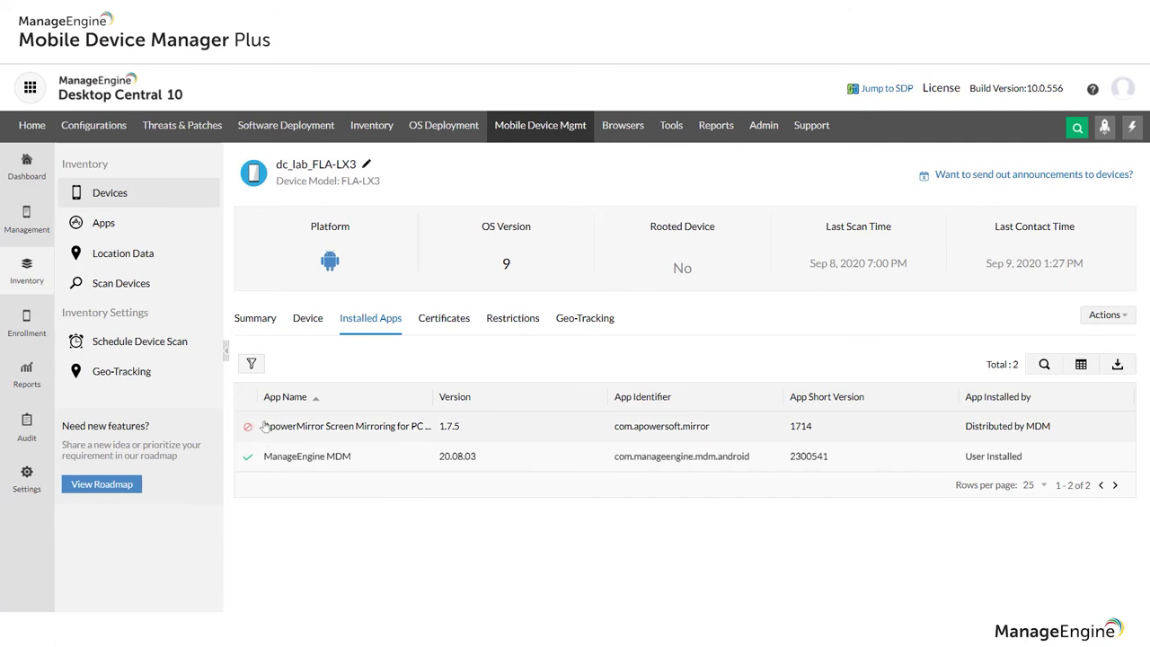
{"action": "mouse_move", "coordinate": [249, 427]}
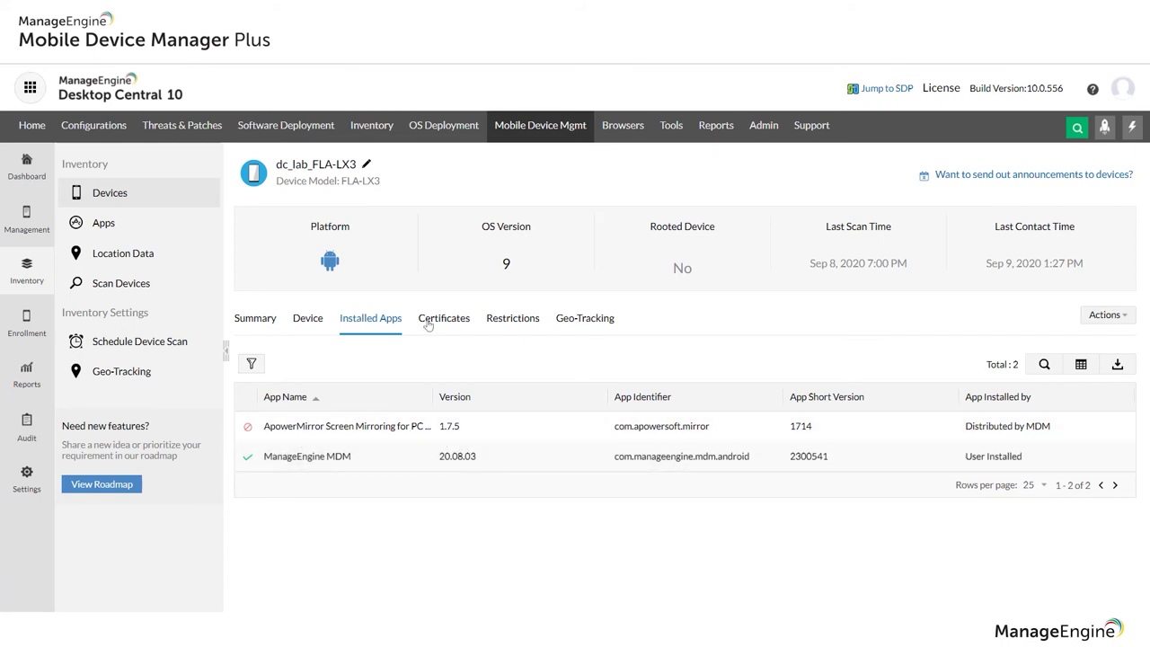
{"action": "left_click", "coordinate": [511, 322]}
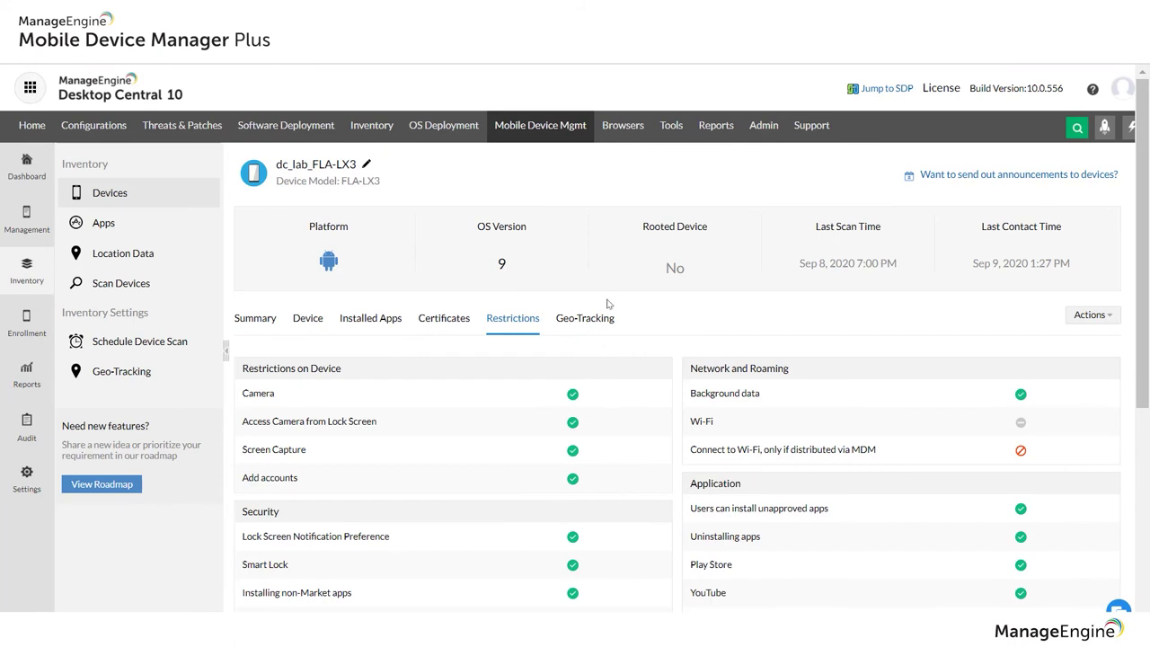
- Check the phone's geo-tracking map and trace its location history for Sep 3, 2020, and return to the last-location details
{"action": "left_click", "coordinate": [589, 322]}
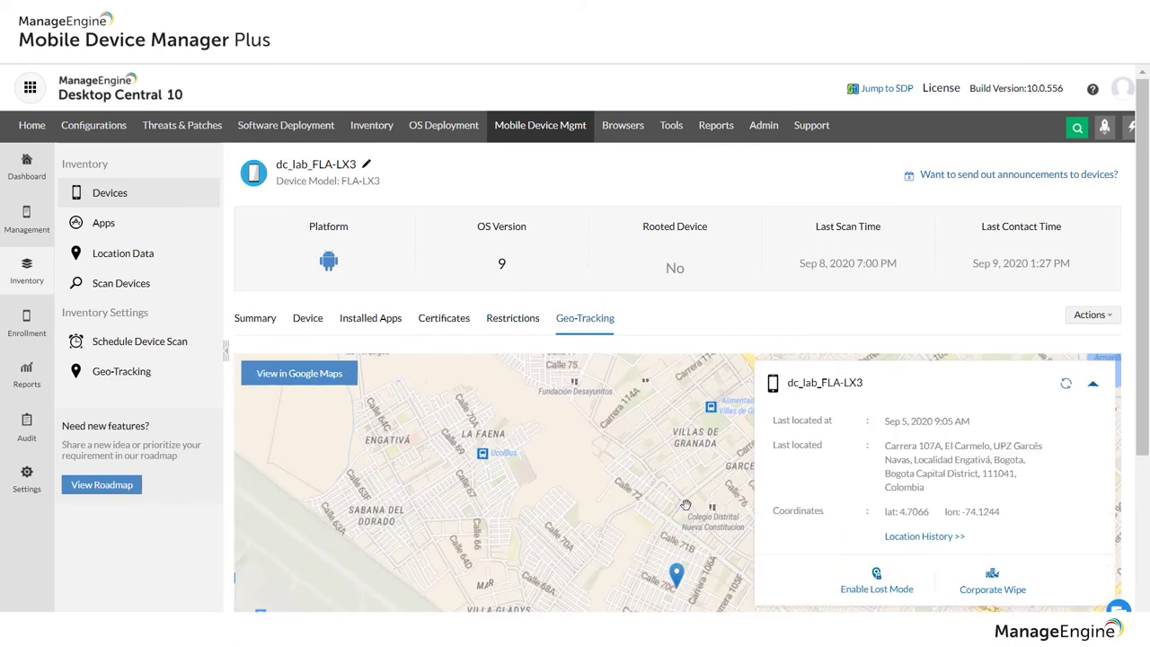
{"action": "left_click_drag", "start_coordinate": [683, 505], "coordinate": [657, 434]}
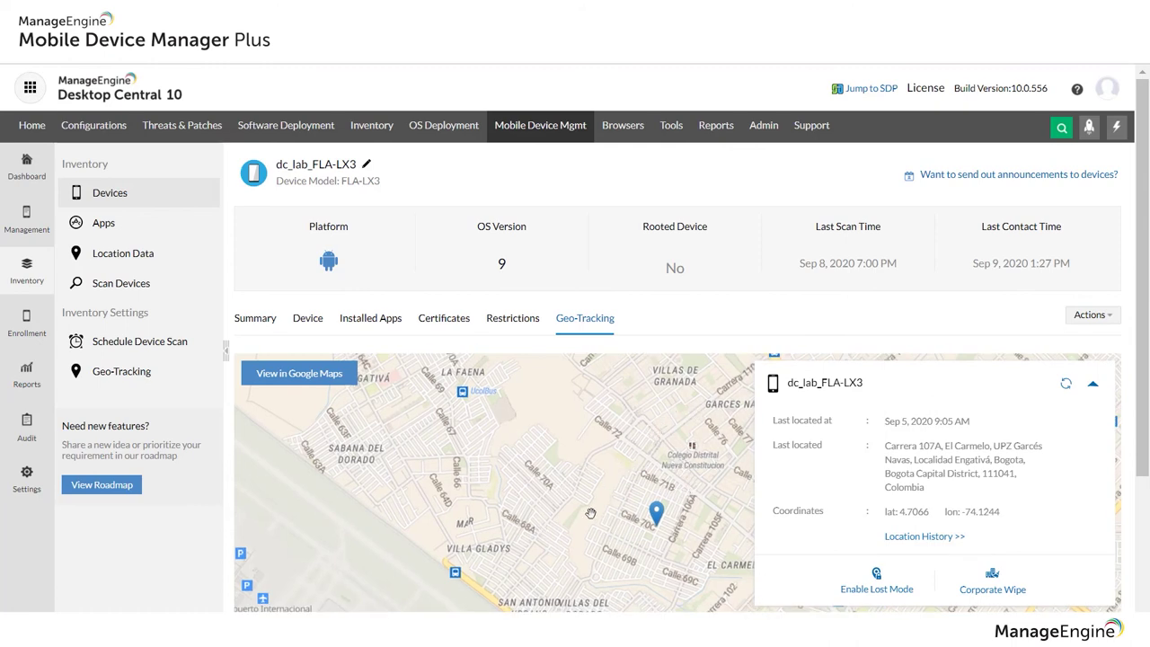
{"action": "left_click", "coordinate": [925, 537]}
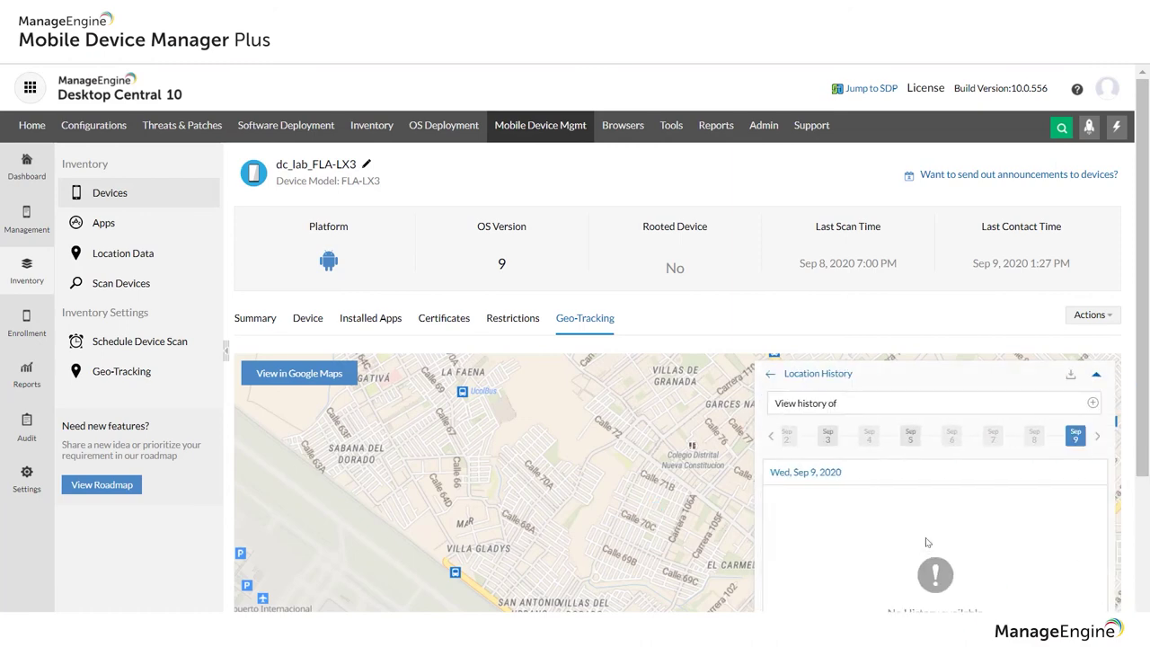
{"action": "left_click", "coordinate": [828, 437]}
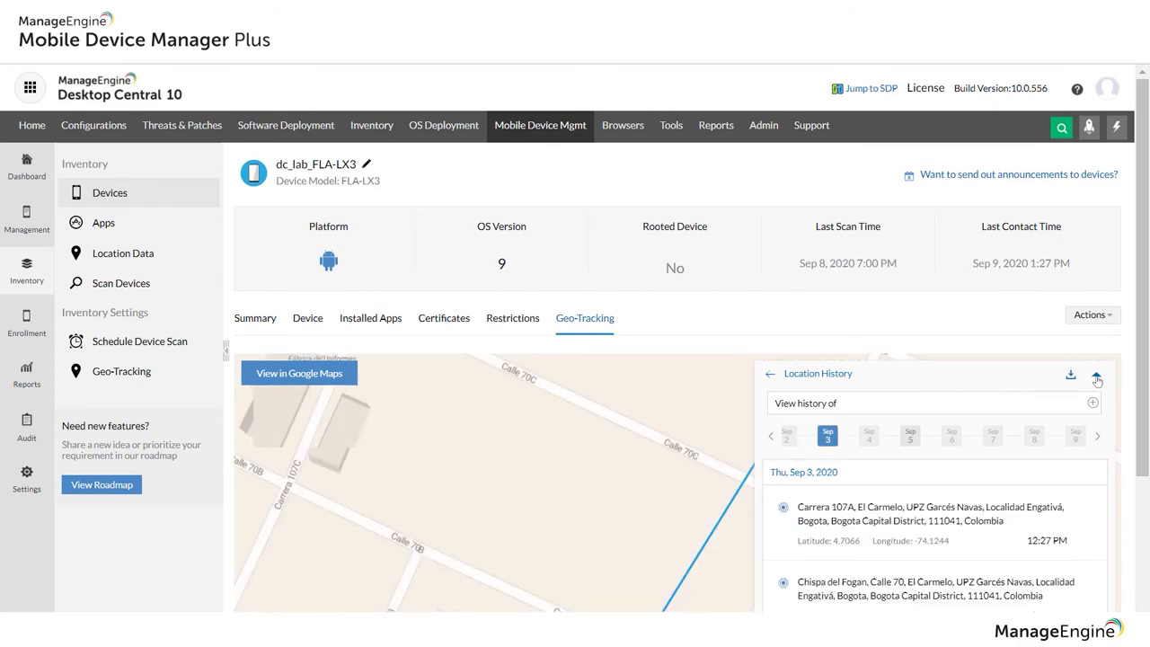
{"action": "left_click", "coordinate": [1097, 377]}
{"action": "scroll", "coordinate": [881, 472], "scroll_direction": "down", "scroll_amount": 2}
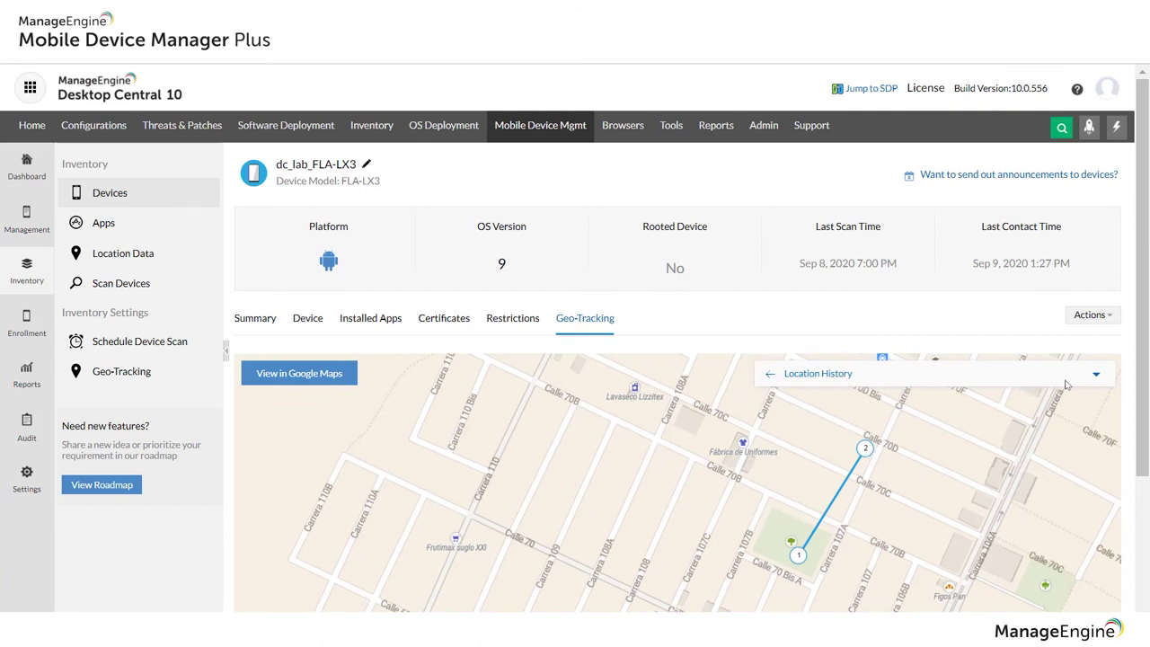
{"action": "left_click", "coordinate": [771, 377]}
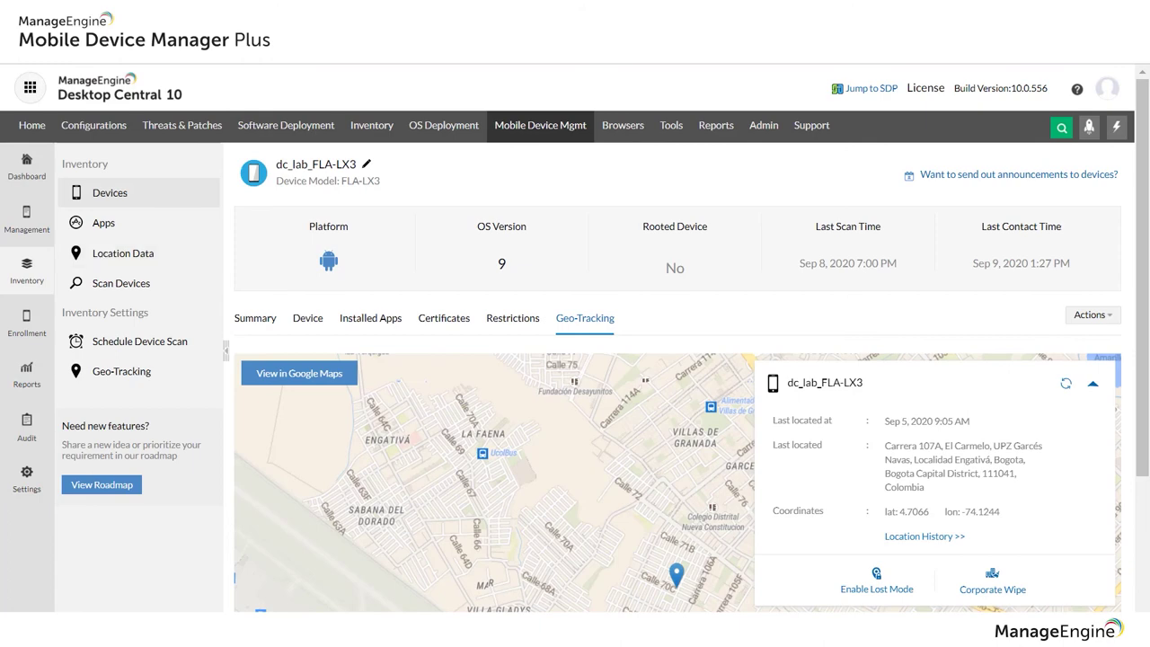
- Open the geofencing Fence Repository in the management section and review the saved fences
{"action": "left_click", "coordinate": [28, 214]}
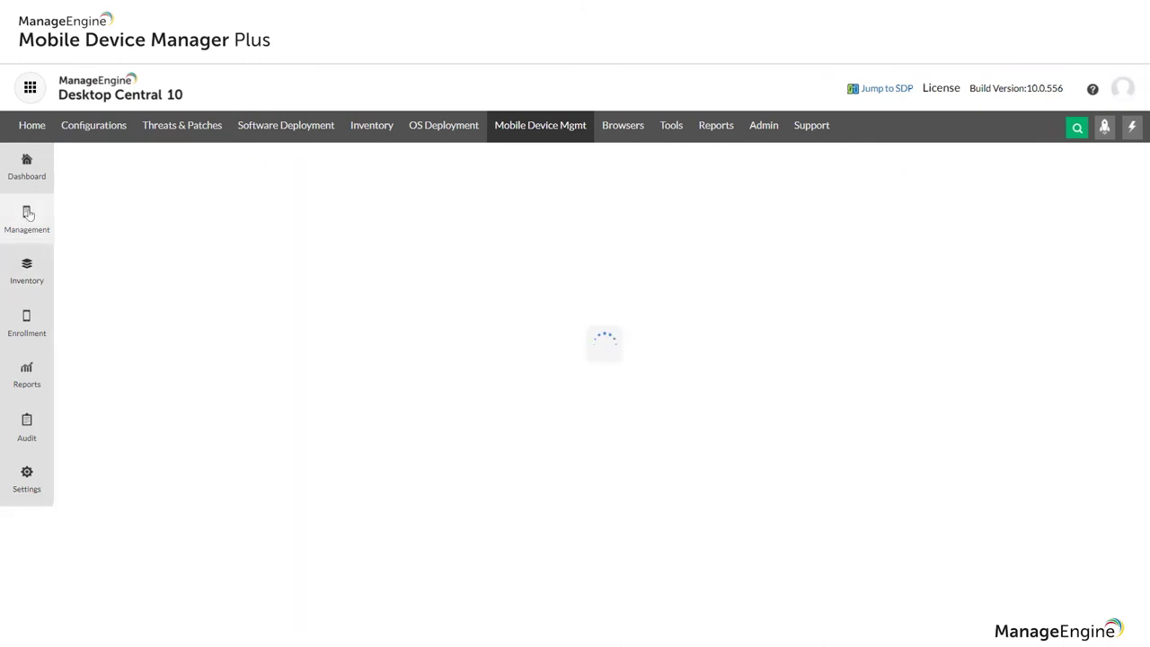
{"action": "scroll", "coordinate": [158, 383], "scroll_direction": "down", "scroll_amount": 2}
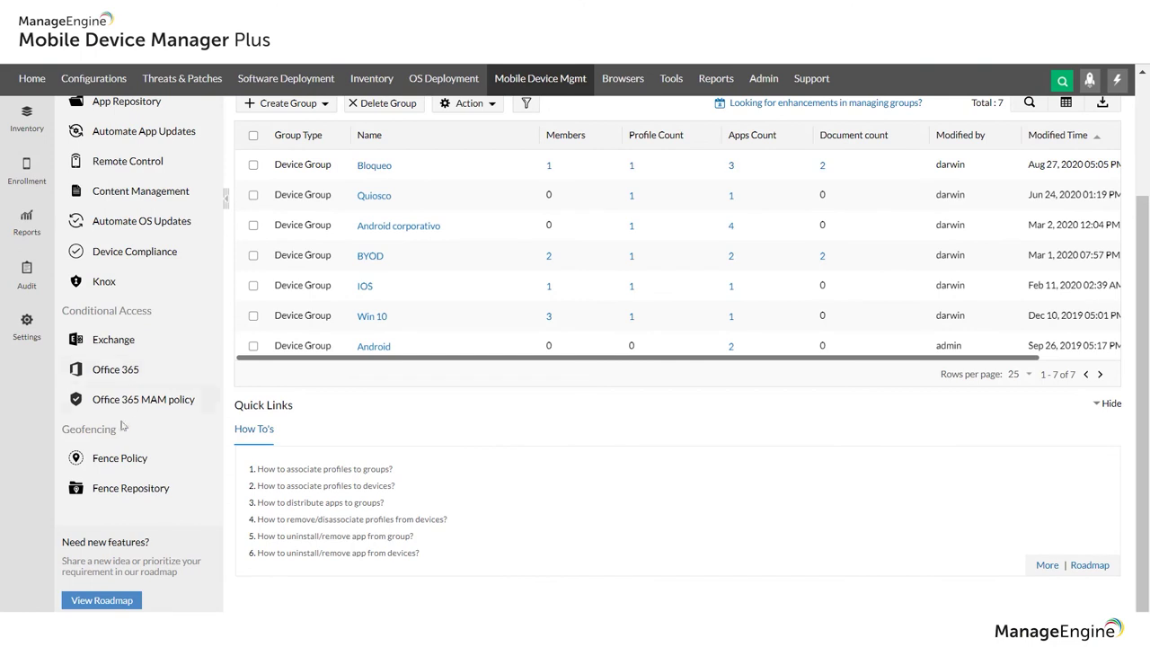
{"action": "left_click", "coordinate": [135, 491]}
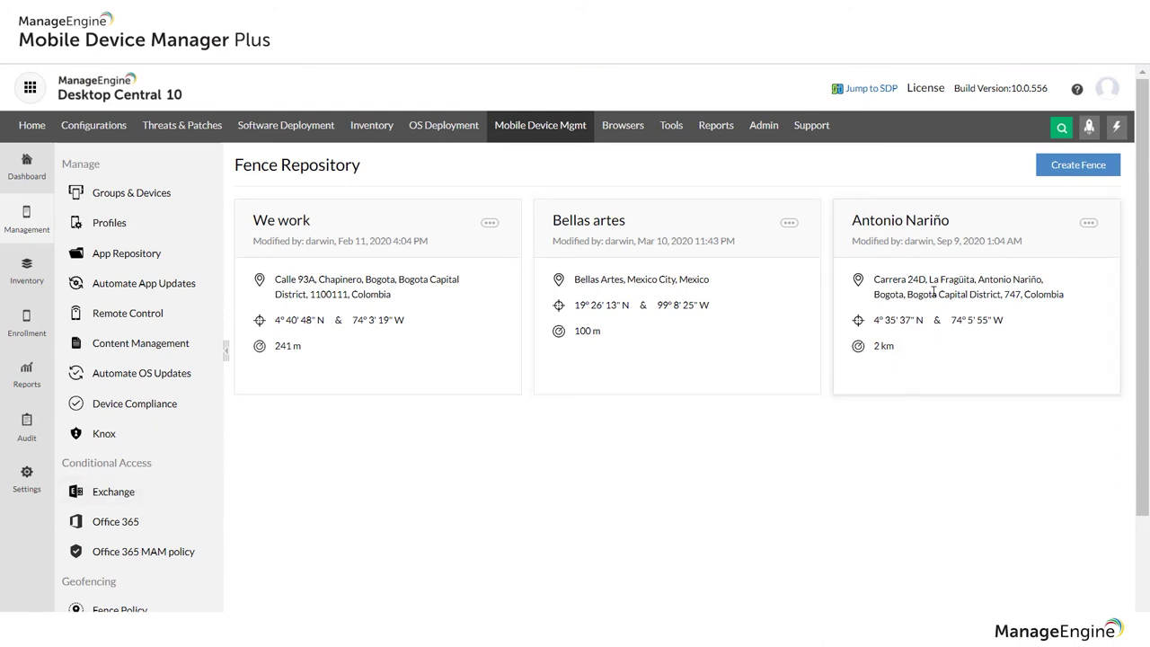
{"action": "scroll", "coordinate": [185, 477], "scroll_direction": "down", "scroll_amount": 3}
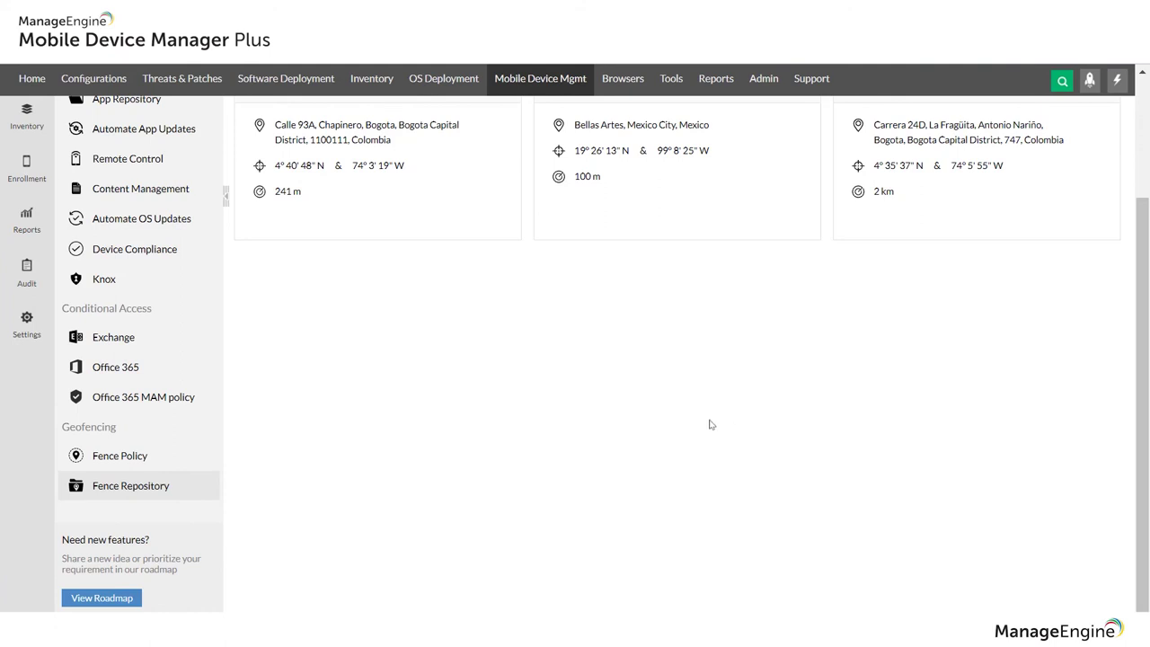
{"action": "scroll", "coordinate": [782, 427], "scroll_direction": "up", "scroll_amount": 4}
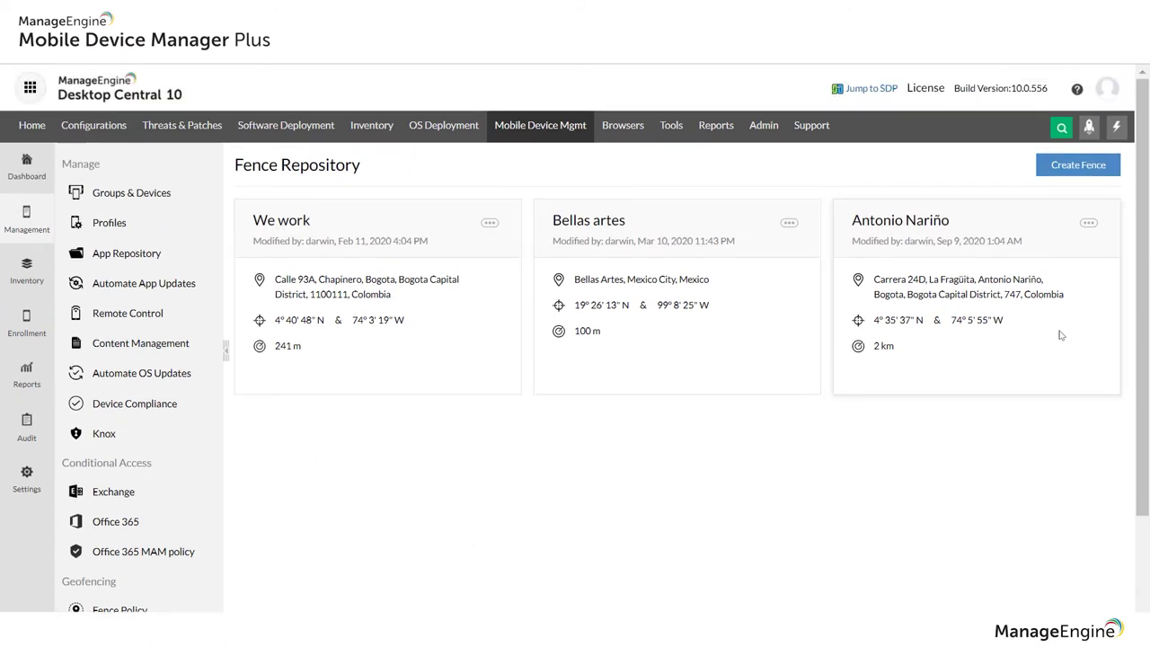
- Inspect the Antonio Nariño fence's area, coordinates and radius in its modify form, and close it without changes
{"action": "left_click", "coordinate": [1089, 224]}
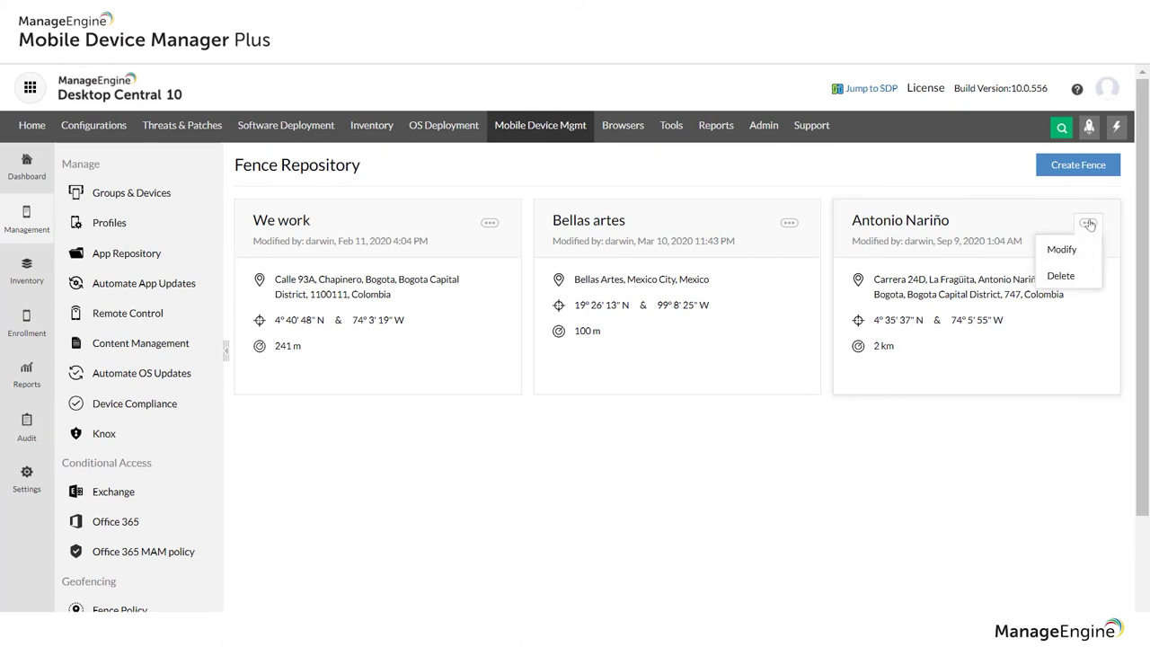
{"action": "left_click", "coordinate": [1069, 249]}
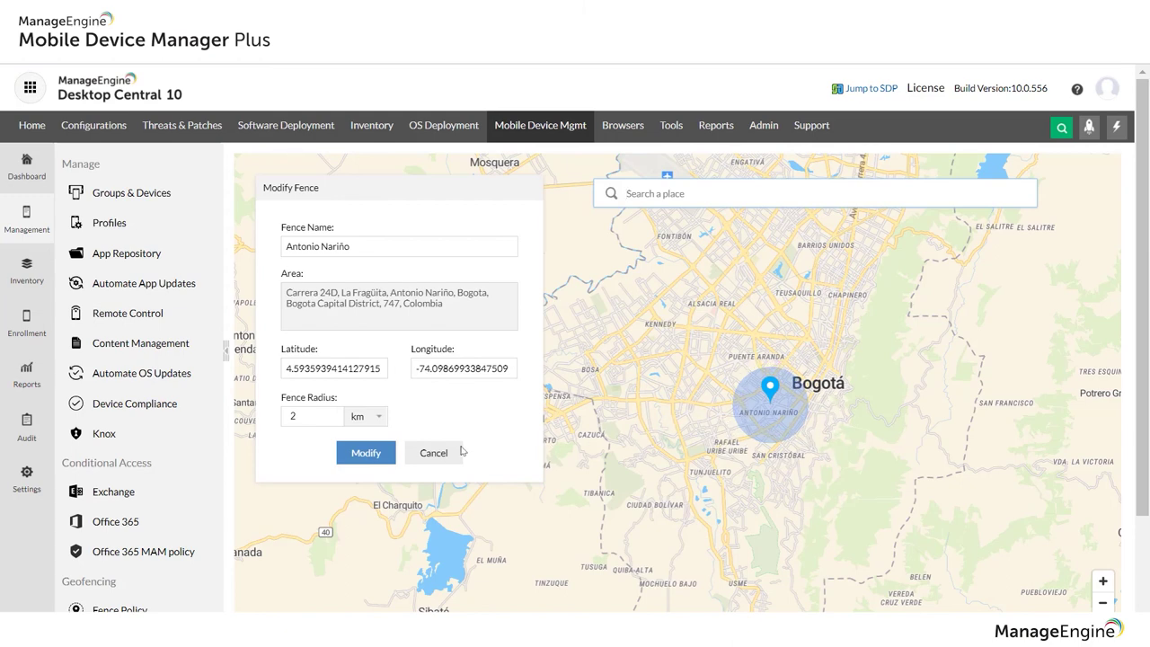
{"action": "left_click", "coordinate": [434, 453]}
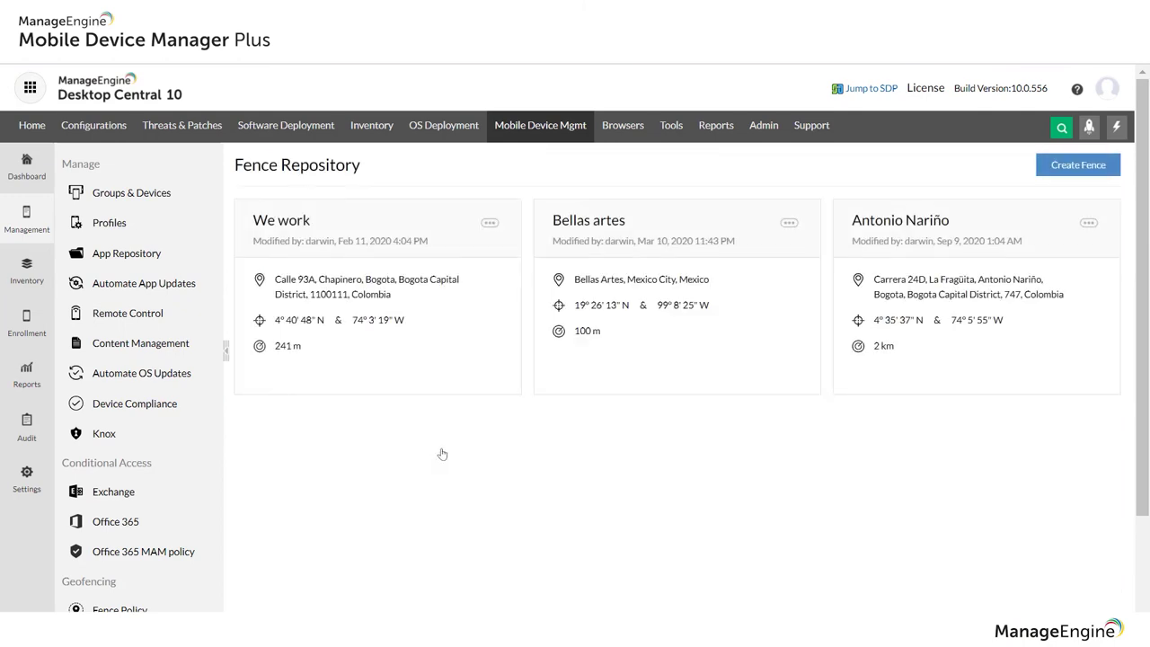
- Go to the geofencing Fence Policy list and open the Antonio Nariño policy for modification
{"action": "scroll", "coordinate": [239, 441], "scroll_direction": "down", "scroll_amount": 3}
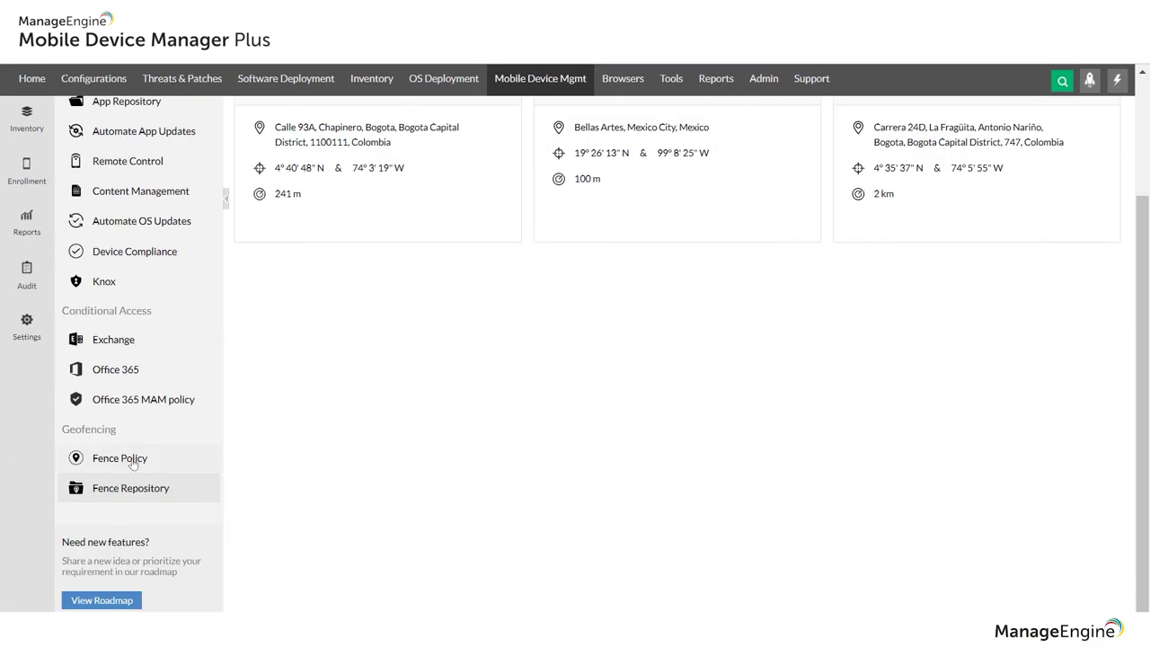
{"action": "left_click", "coordinate": [126, 459]}
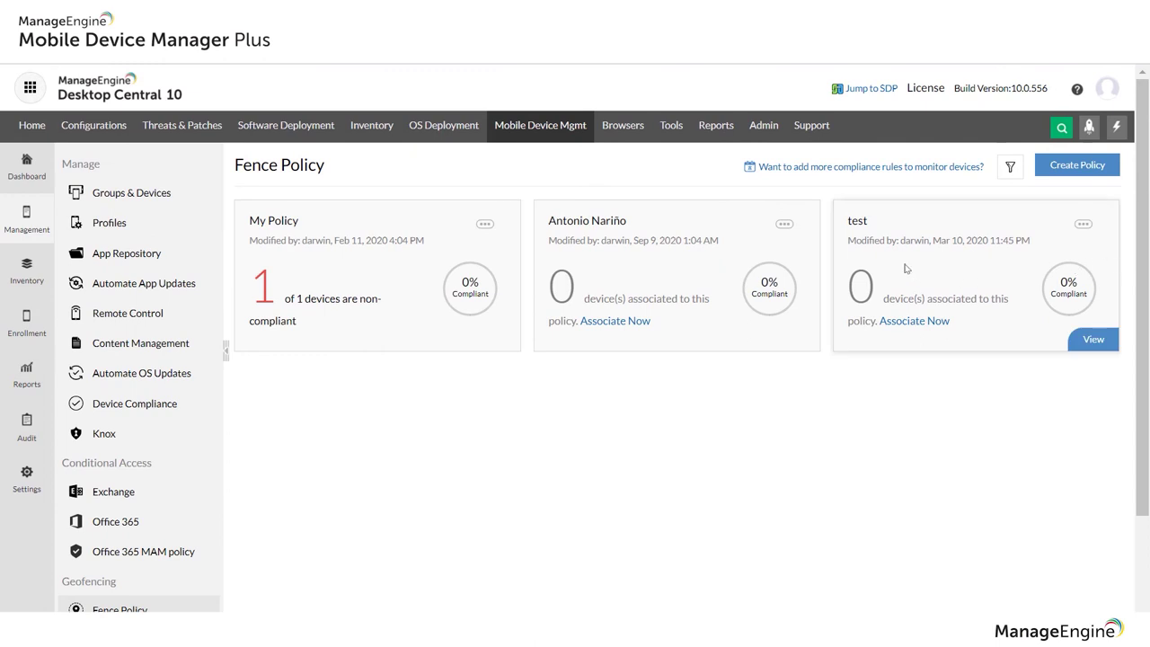
{"action": "left_click", "coordinate": [784, 225]}
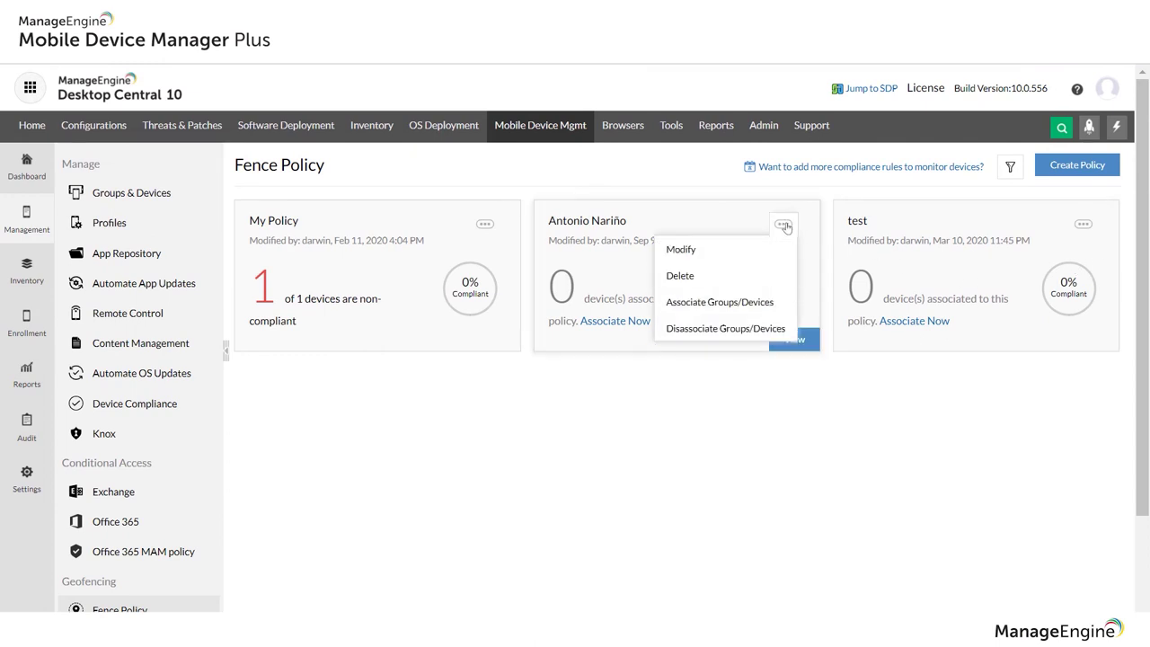
{"action": "left_click", "coordinate": [699, 251]}
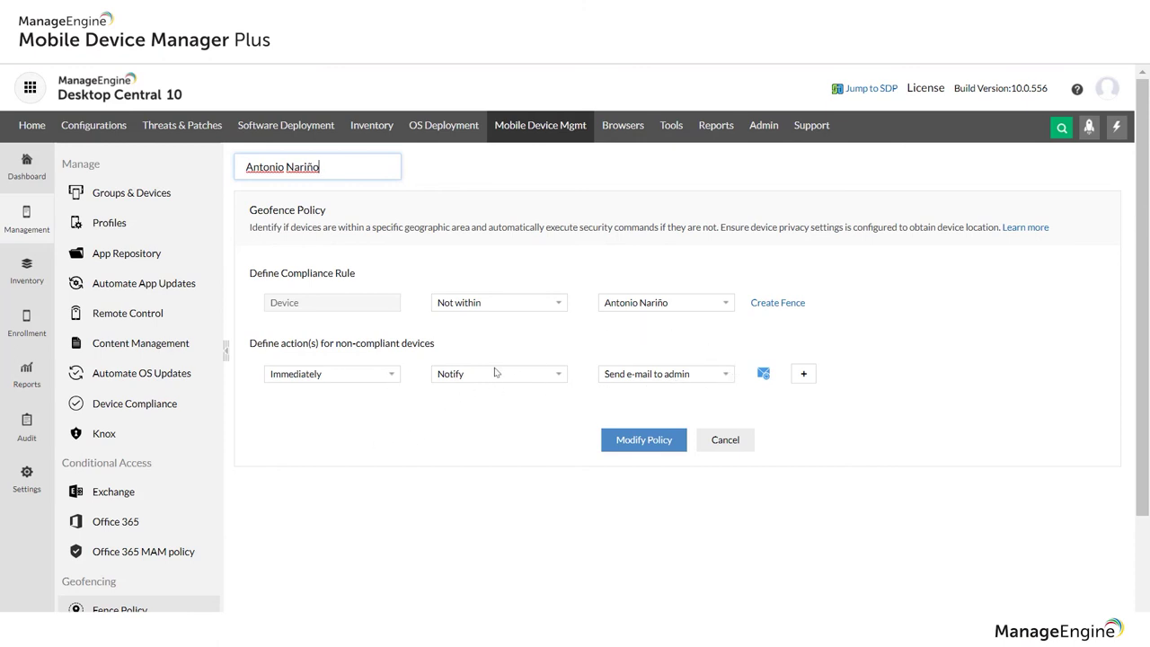
- Review the policy's frequency, Notify/Action and action choices for non-compliant devices, trying the Action type, and discard the changes
{"action": "left_click", "coordinate": [390, 377]}
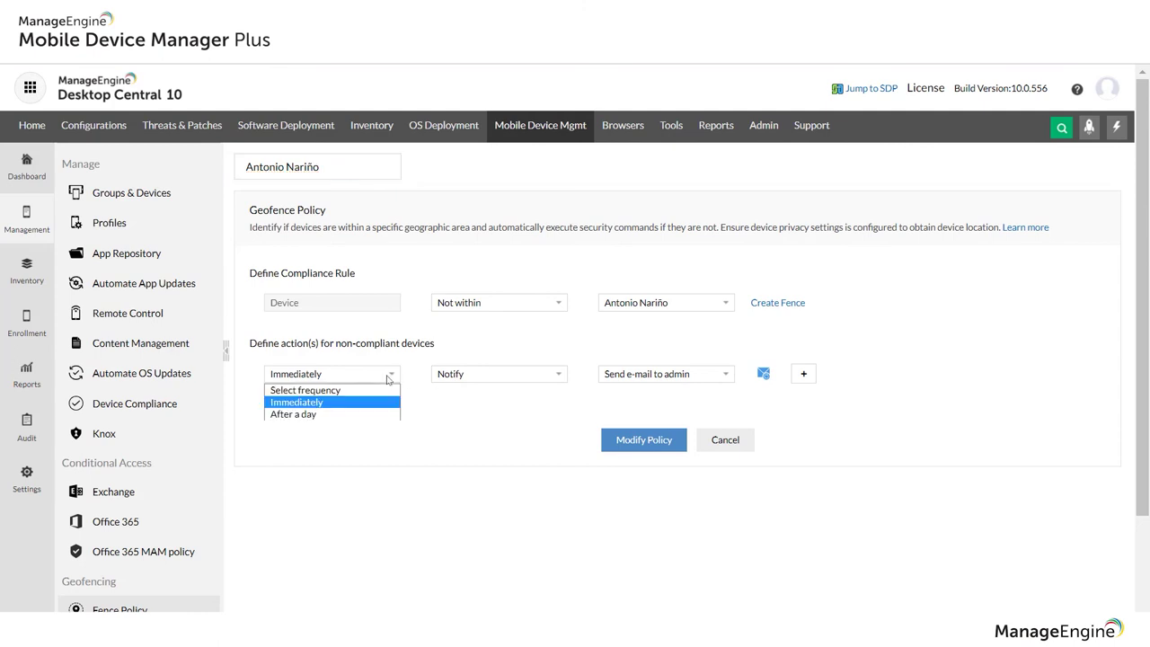
{"action": "left_click", "coordinate": [495, 375]}
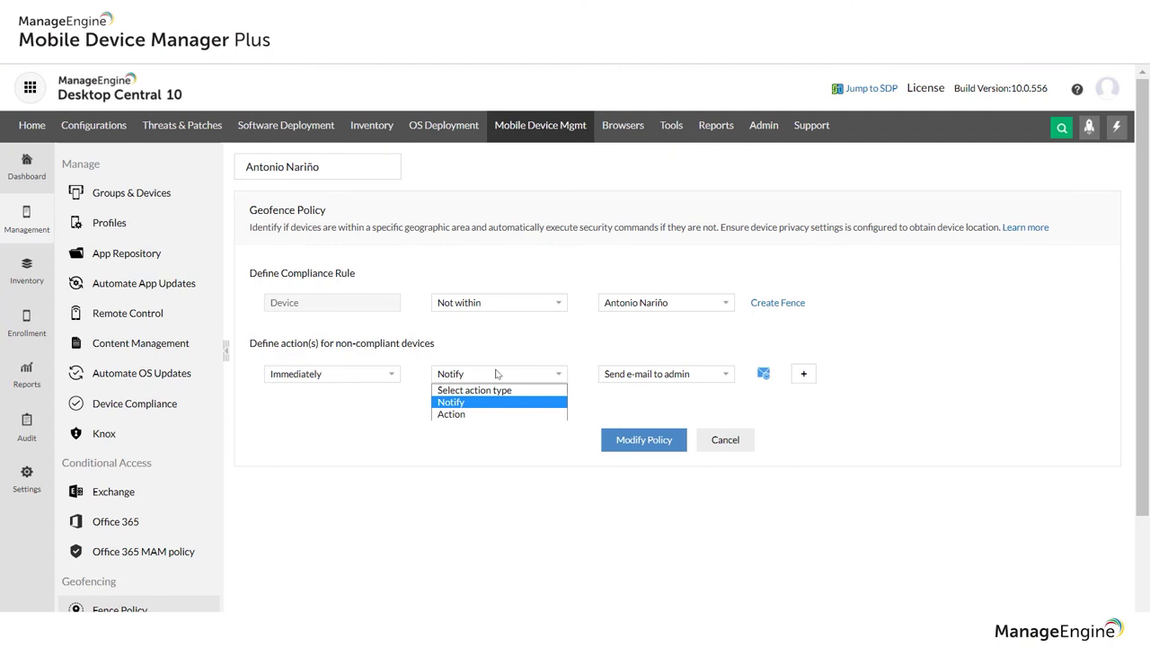
{"action": "left_click", "coordinate": [473, 416]}
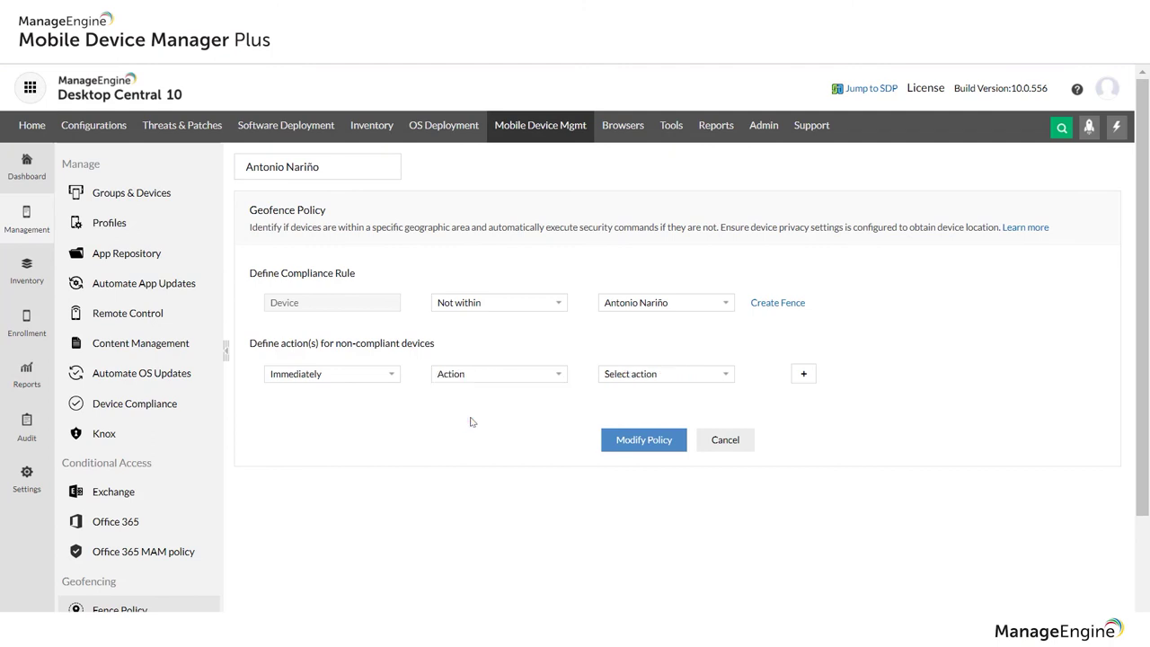
{"action": "left_click", "coordinate": [658, 377]}
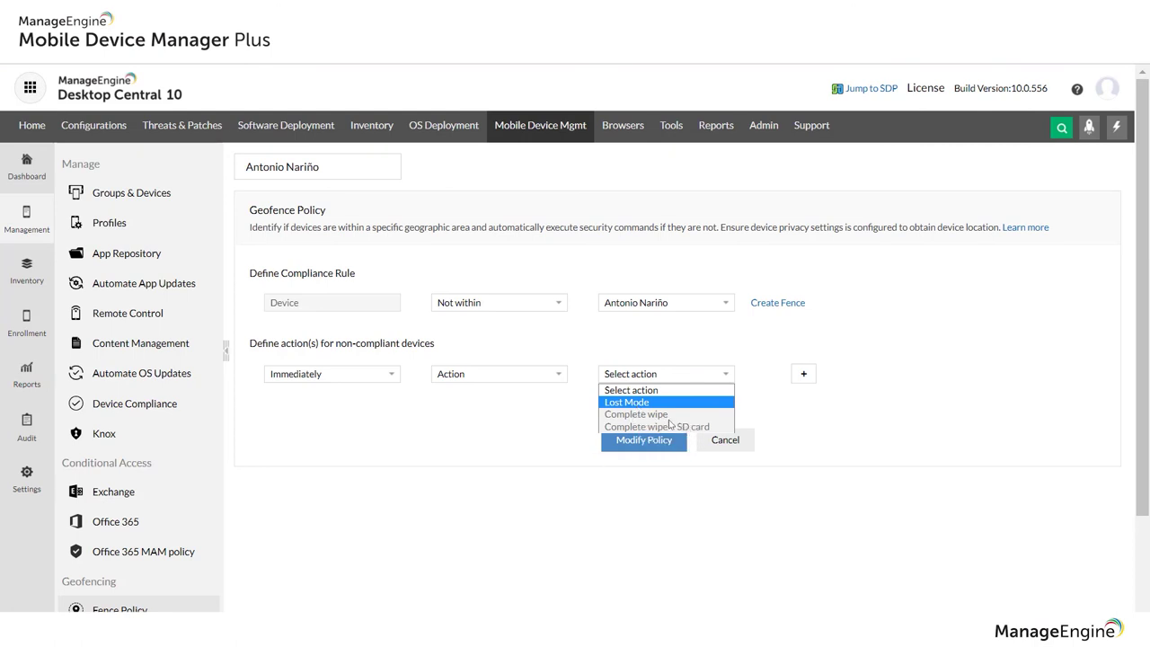
{"action": "left_click", "coordinate": [698, 345]}
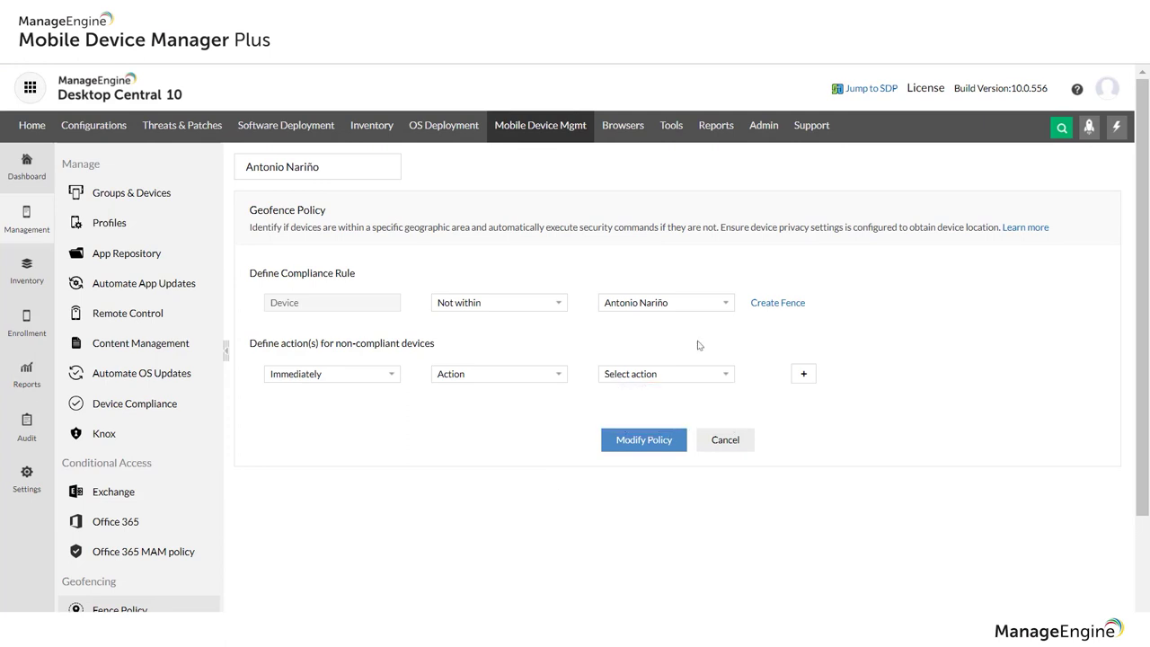
{"action": "left_click", "coordinate": [725, 440]}
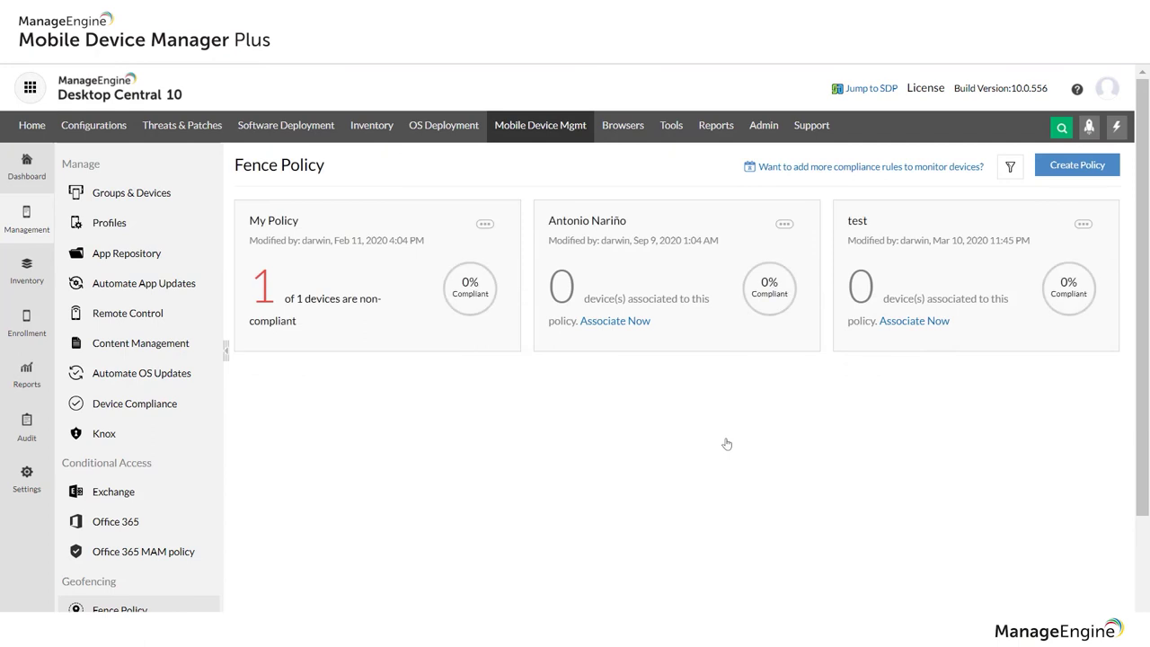
- View the Apps by Devices and Devices with Blacklisted Apps reports from the mobile device app reports
{"action": "left_click", "coordinate": [27, 376]}
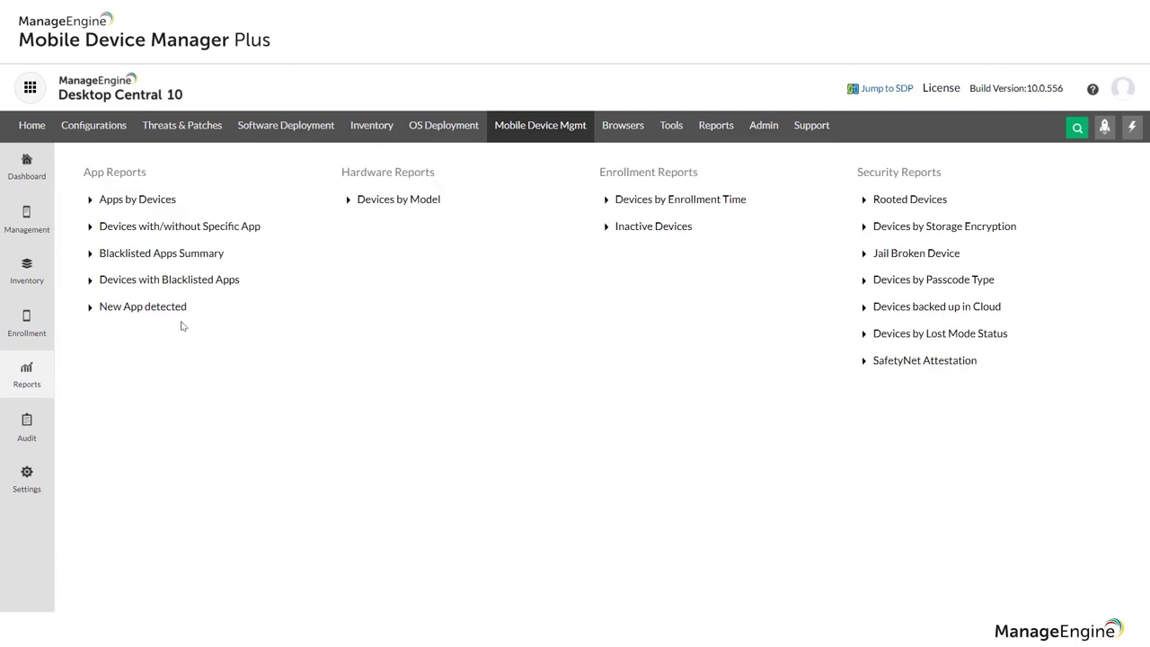
{"action": "left_click", "coordinate": [141, 199]}
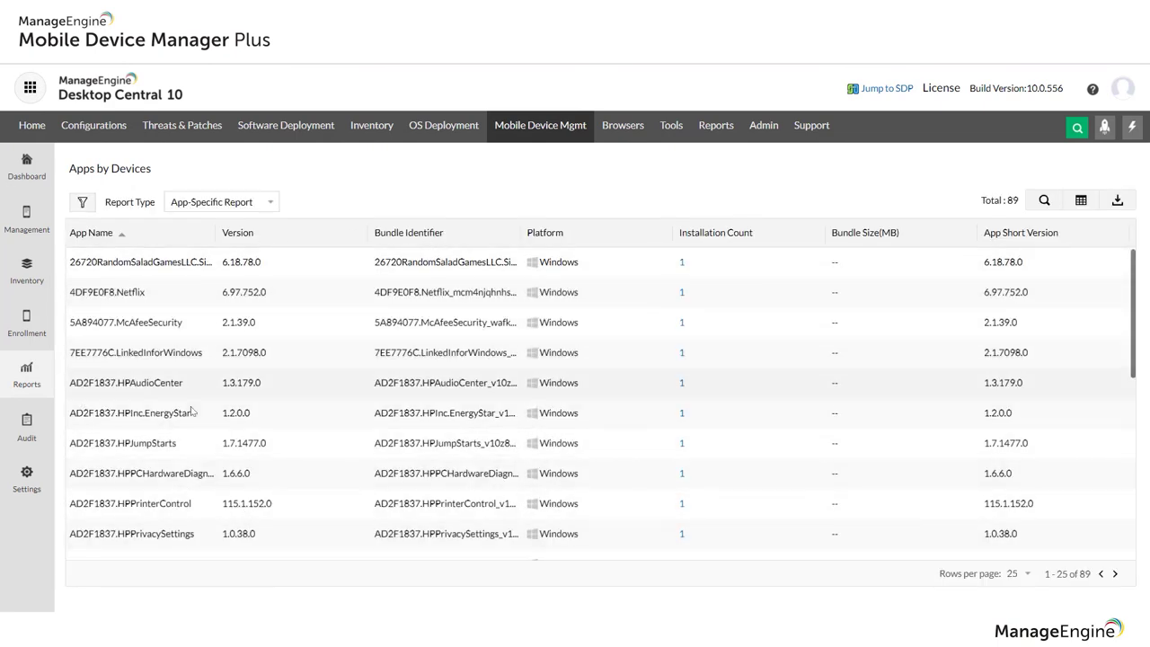
{"action": "left_click", "coordinate": [27, 373]}
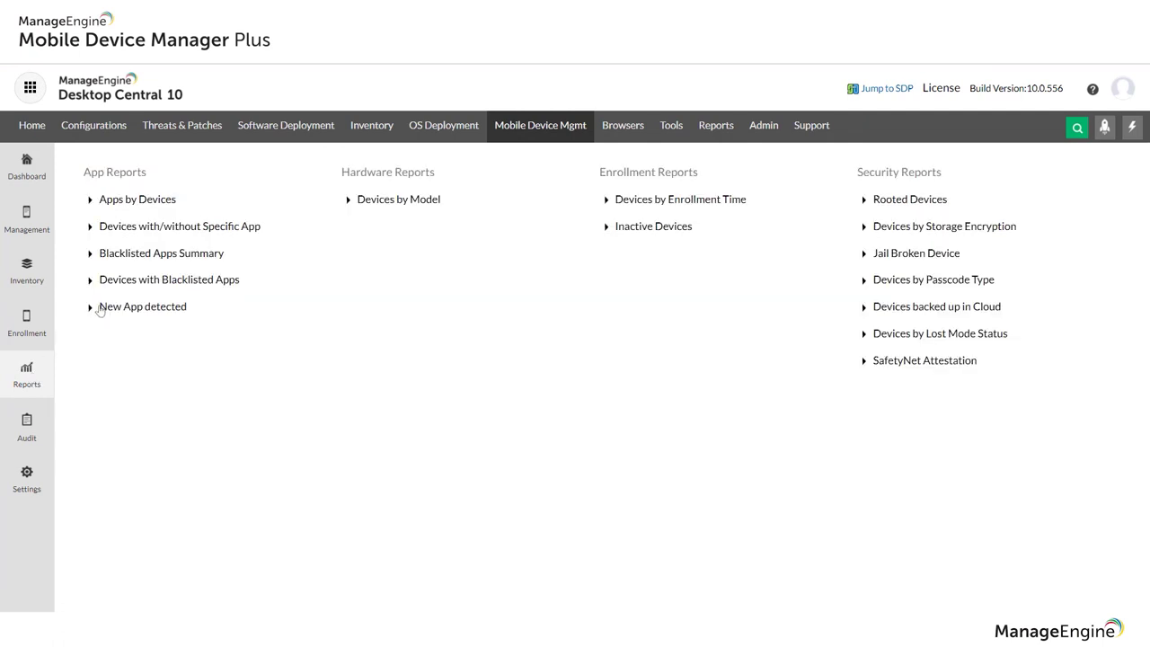
{"action": "left_click", "coordinate": [158, 280]}
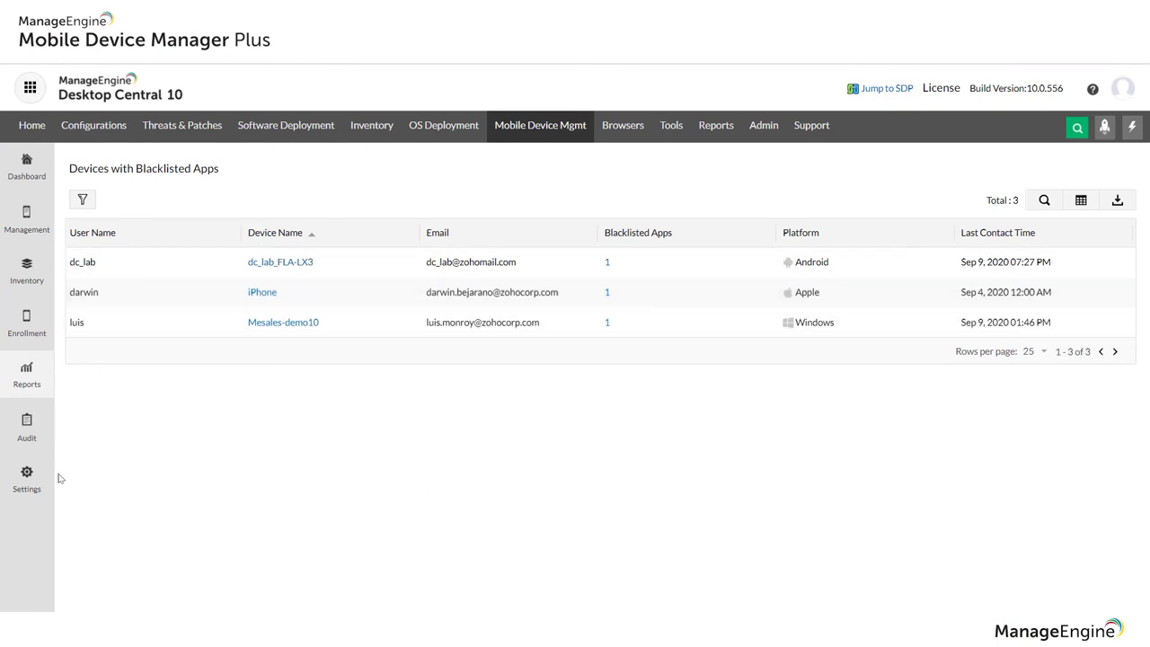
- View the Devices by Lost Mode Status security report and return to the report list
{"action": "left_click", "coordinate": [27, 368]}
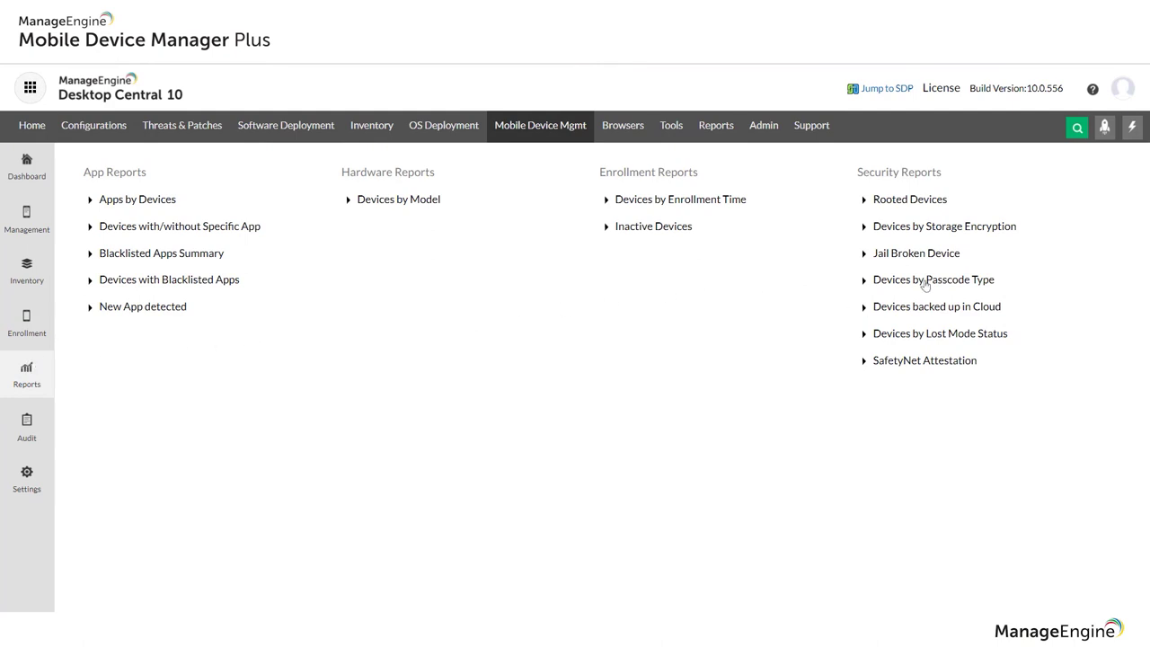
{"action": "left_click", "coordinate": [927, 334]}
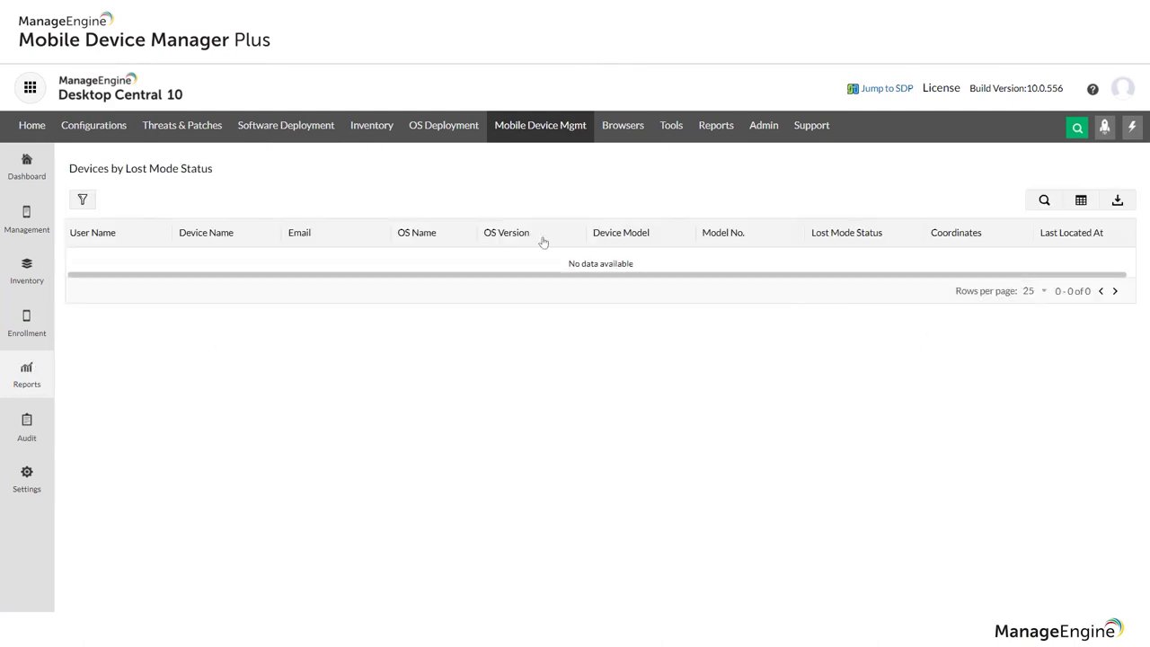
{"action": "left_click", "coordinate": [27, 373]}
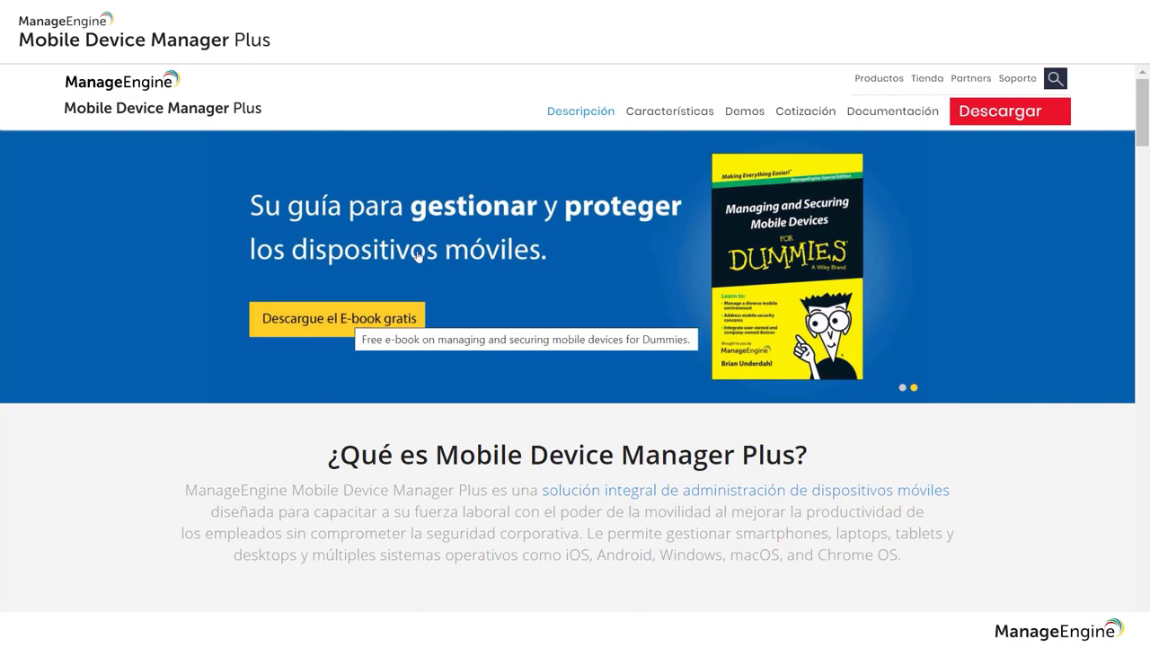
- Review the Mobile Device Manager Plus product page, from its management features through the free trial options to the available editions
{"action": "scroll", "coordinate": [417, 256], "scroll_direction": "down", "scroll_amount": 10}
{"action": "scroll", "coordinate": [417, 256], "scroll_direction": "down", "scroll_amount": 15}
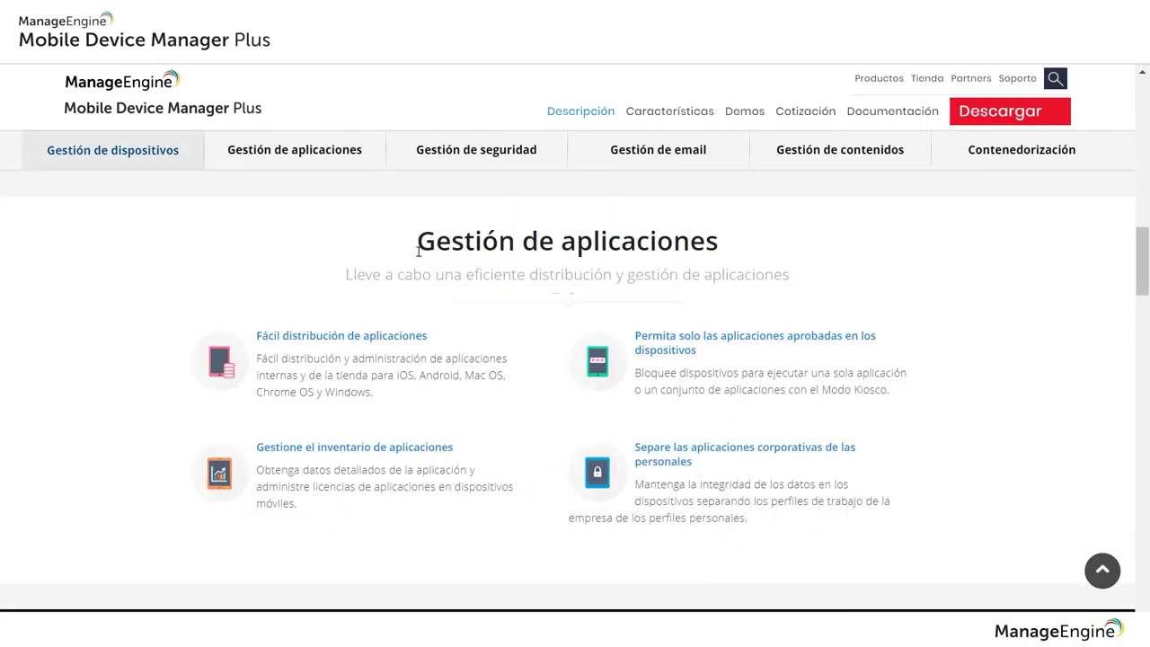
{"action": "scroll", "coordinate": [418, 253], "scroll_direction": "down", "scroll_amount": 15}
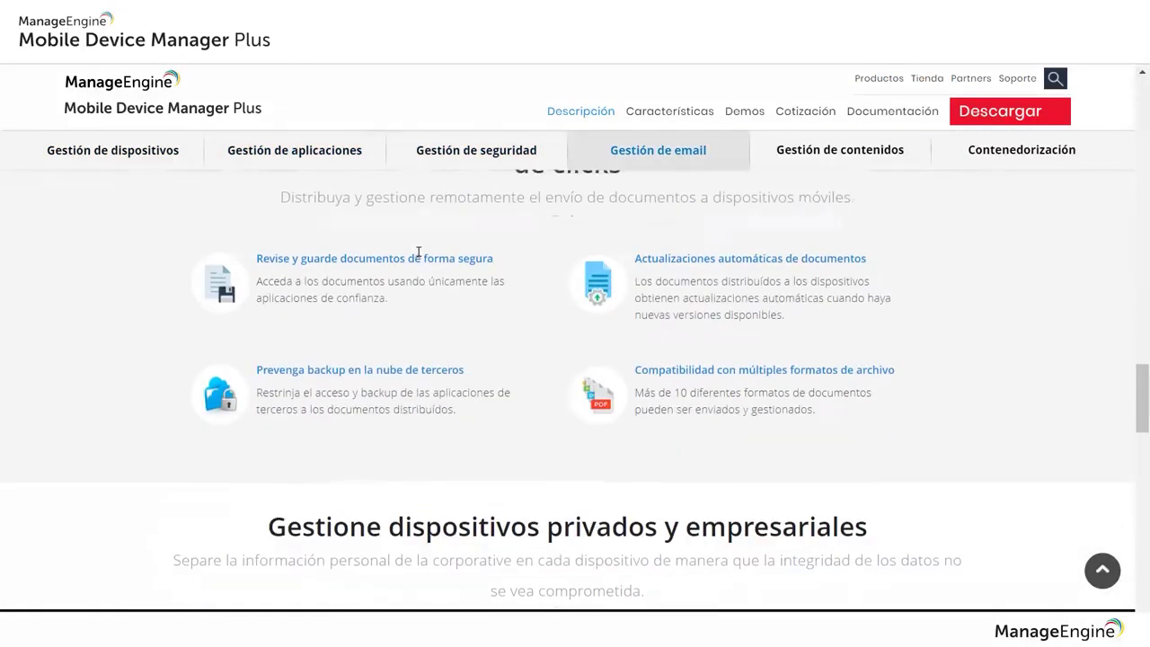
{"action": "scroll", "coordinate": [417, 256], "scroll_direction": "down", "scroll_amount": 1}
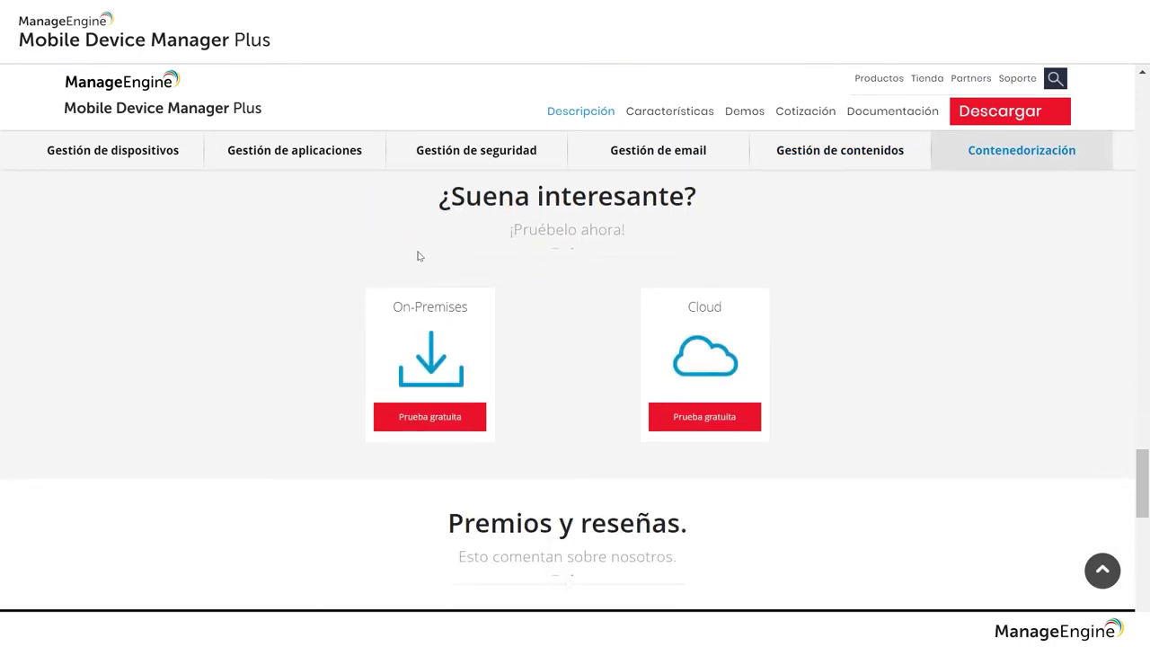
{"action": "scroll", "coordinate": [382, 270], "scroll_direction": "down", "scroll_amount": 4}
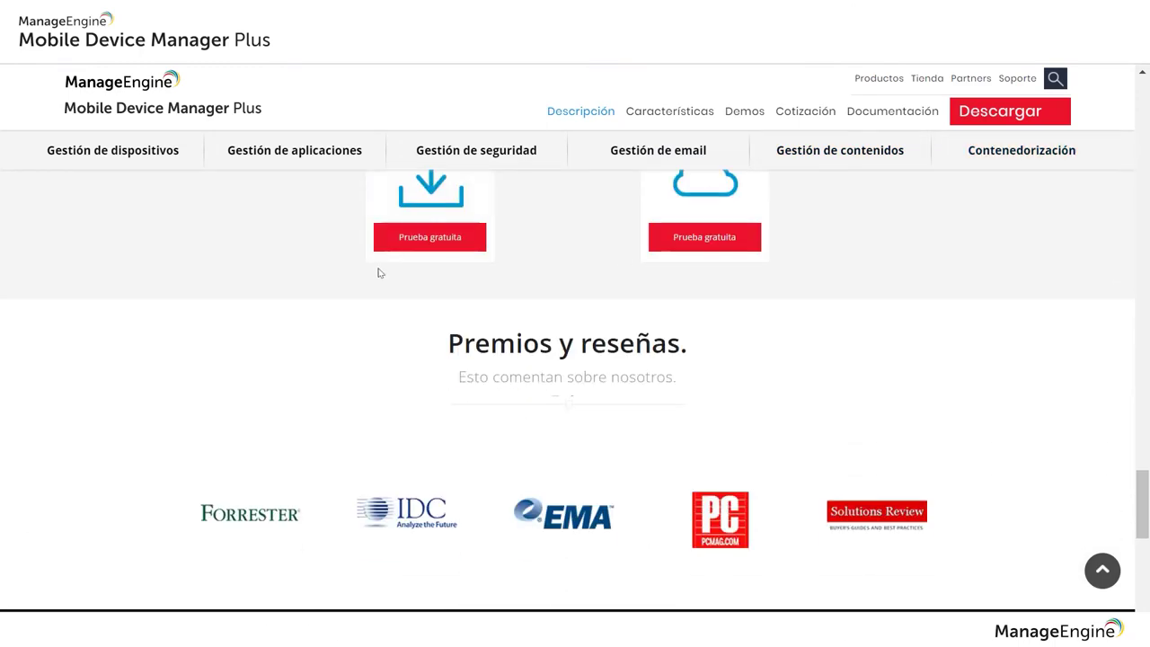
{"action": "scroll", "coordinate": [392, 266], "scroll_direction": "down", "scroll_amount": 4}
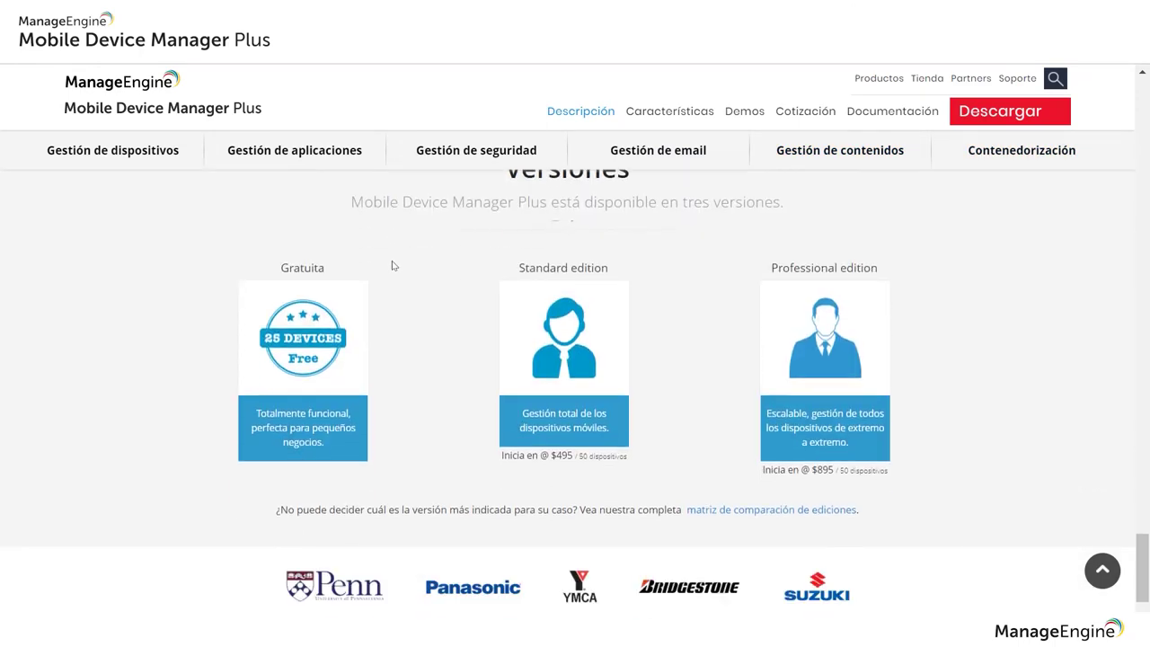